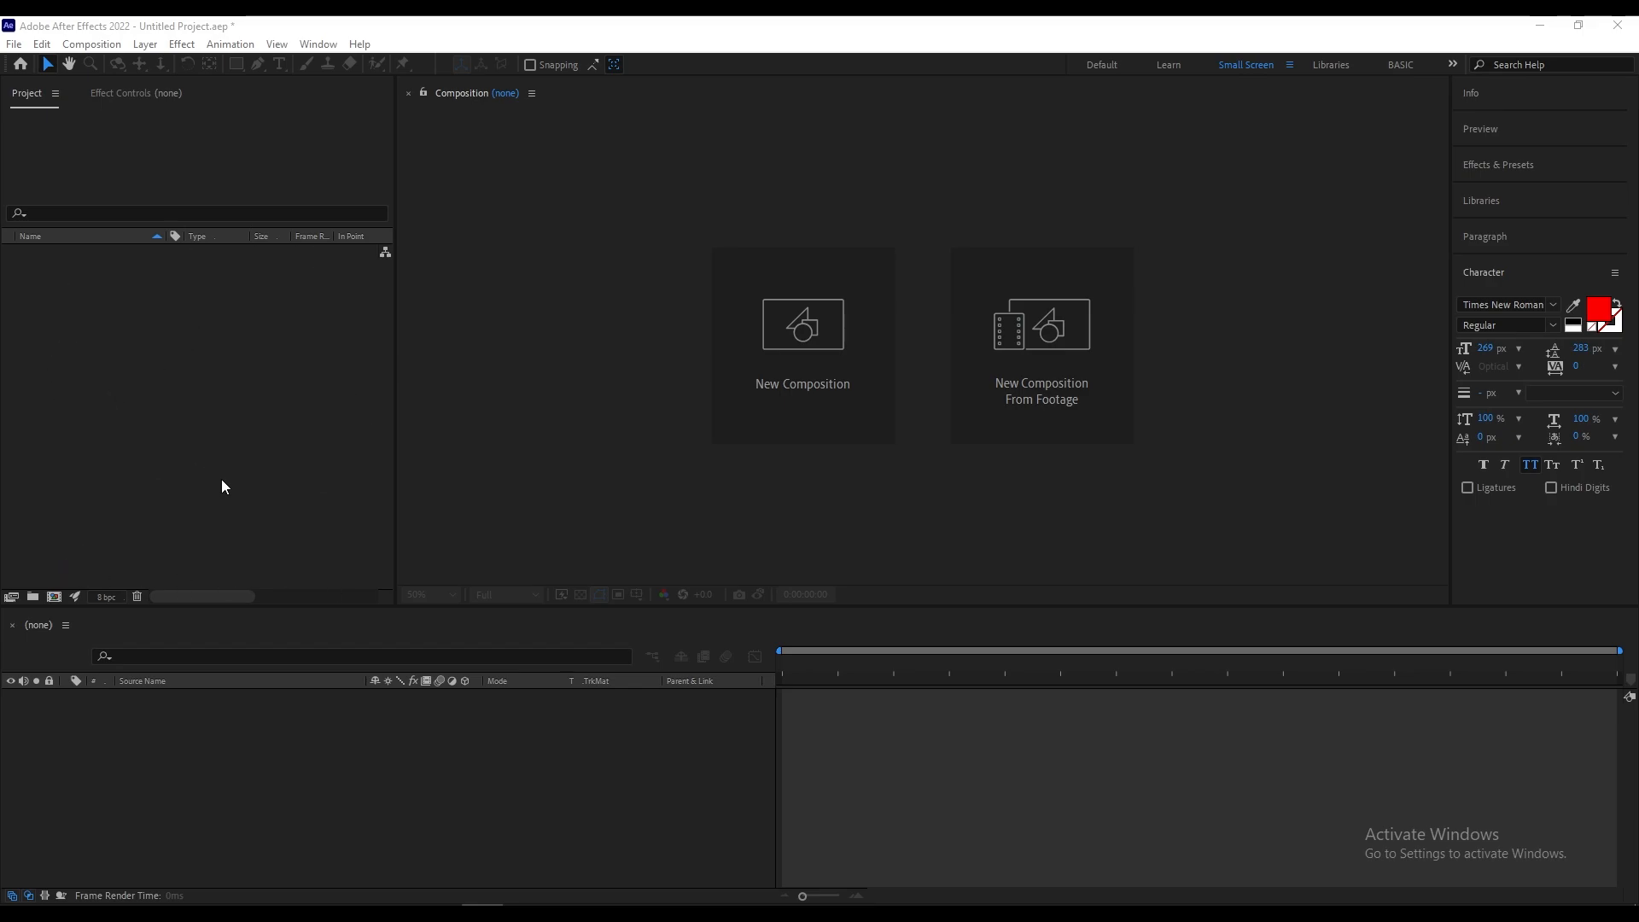
pyautogui.doubleClick(218, 391)
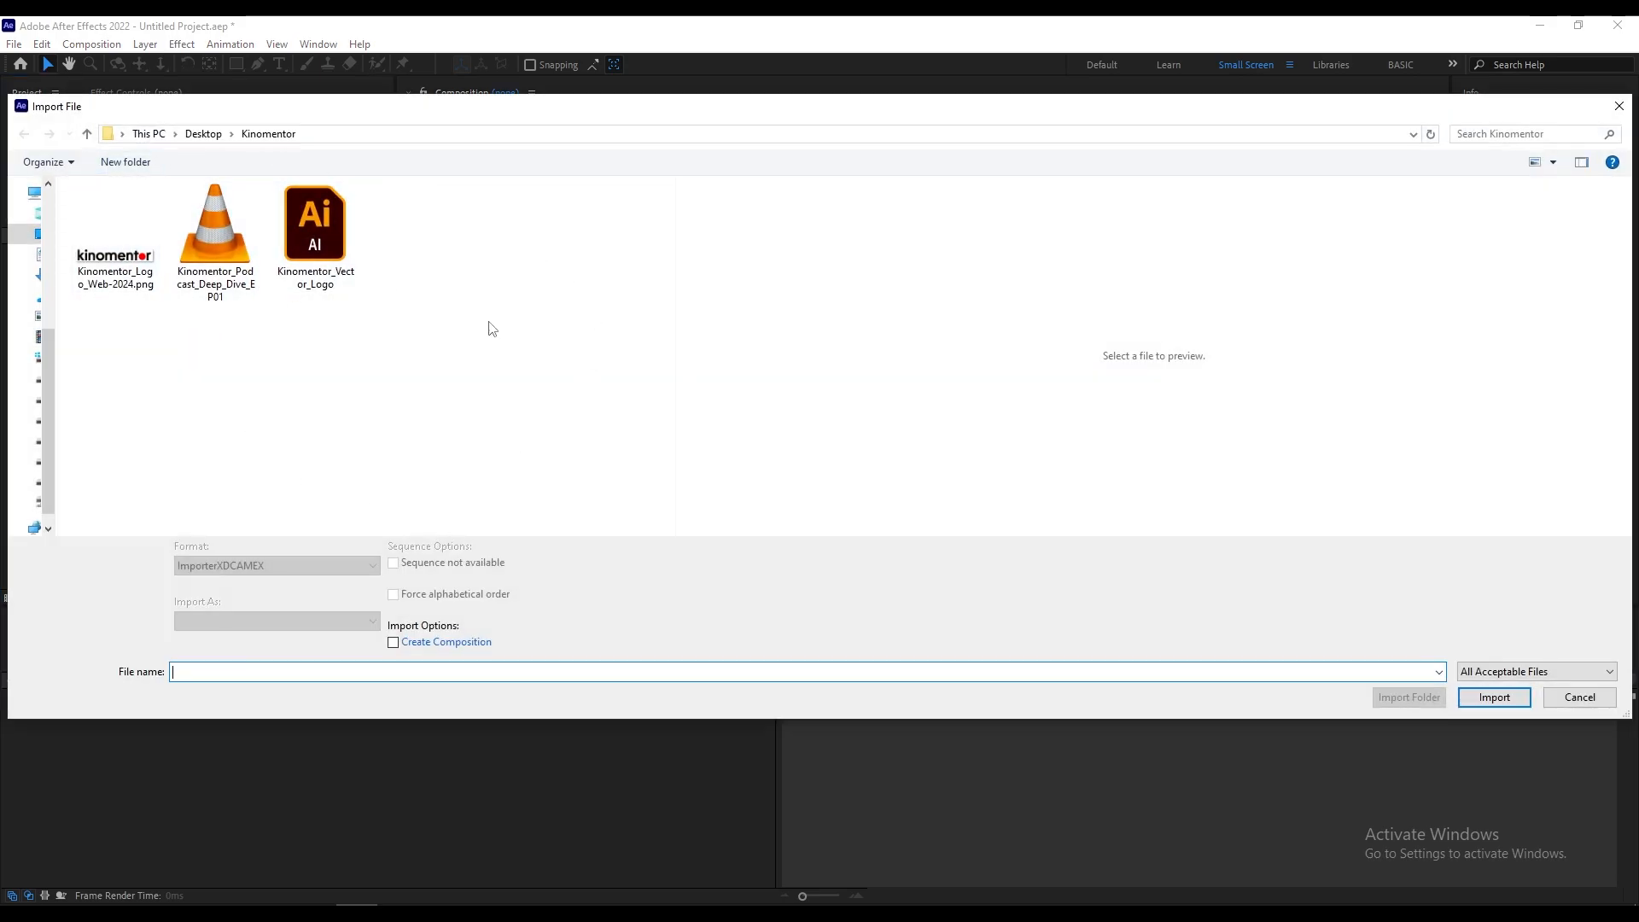
pyautogui.click(1578, 697)
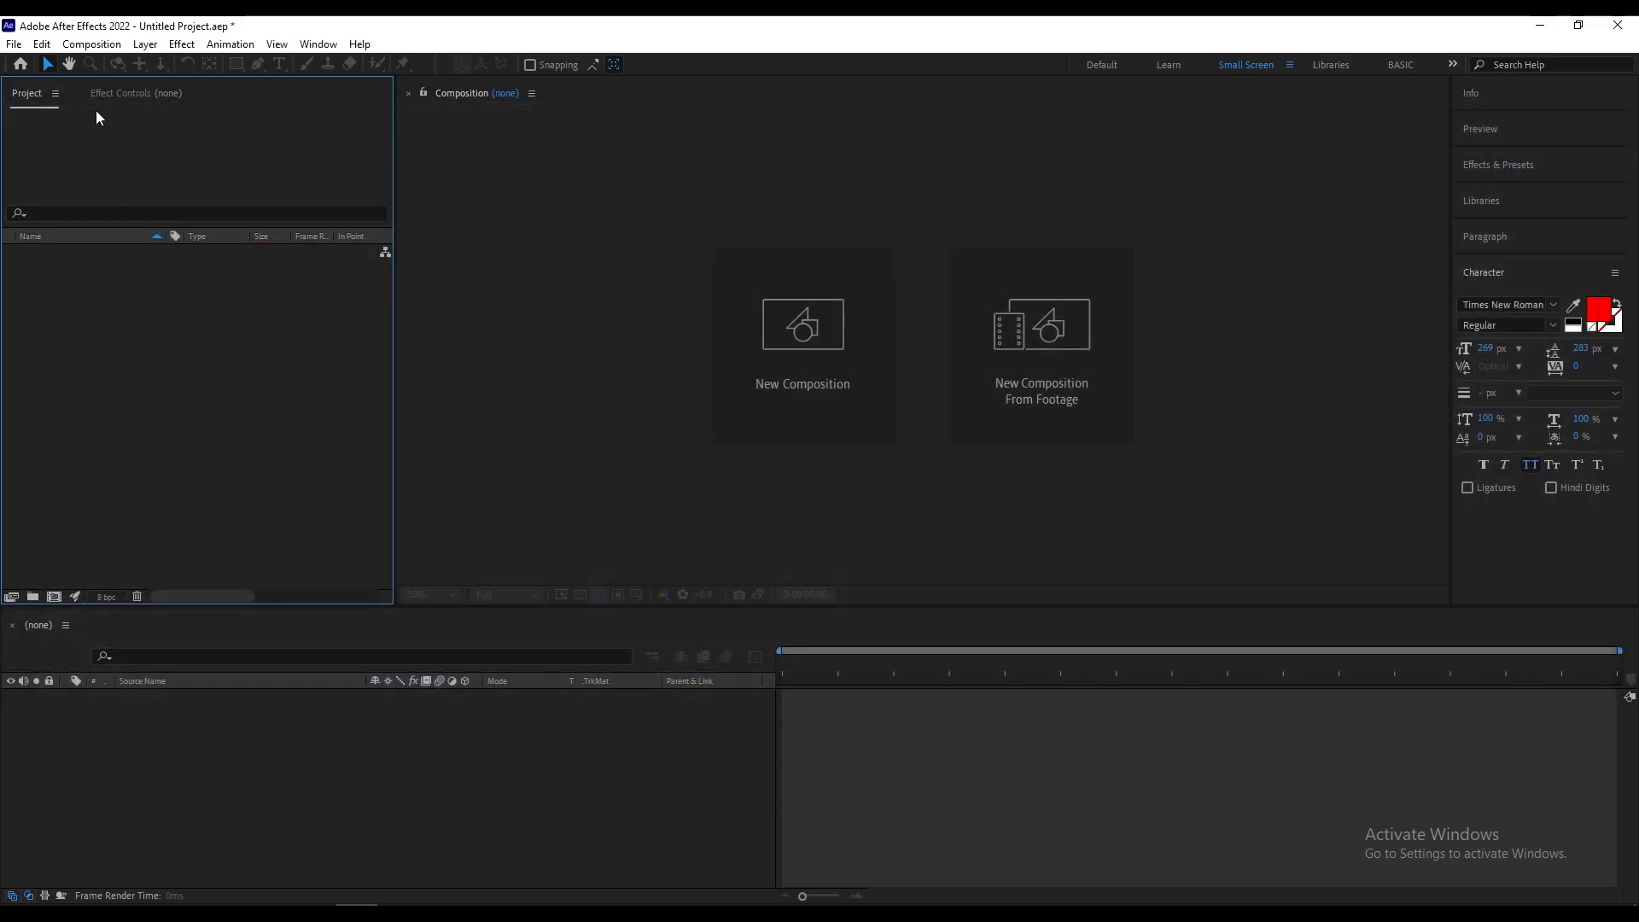
pyautogui.click(14, 44)
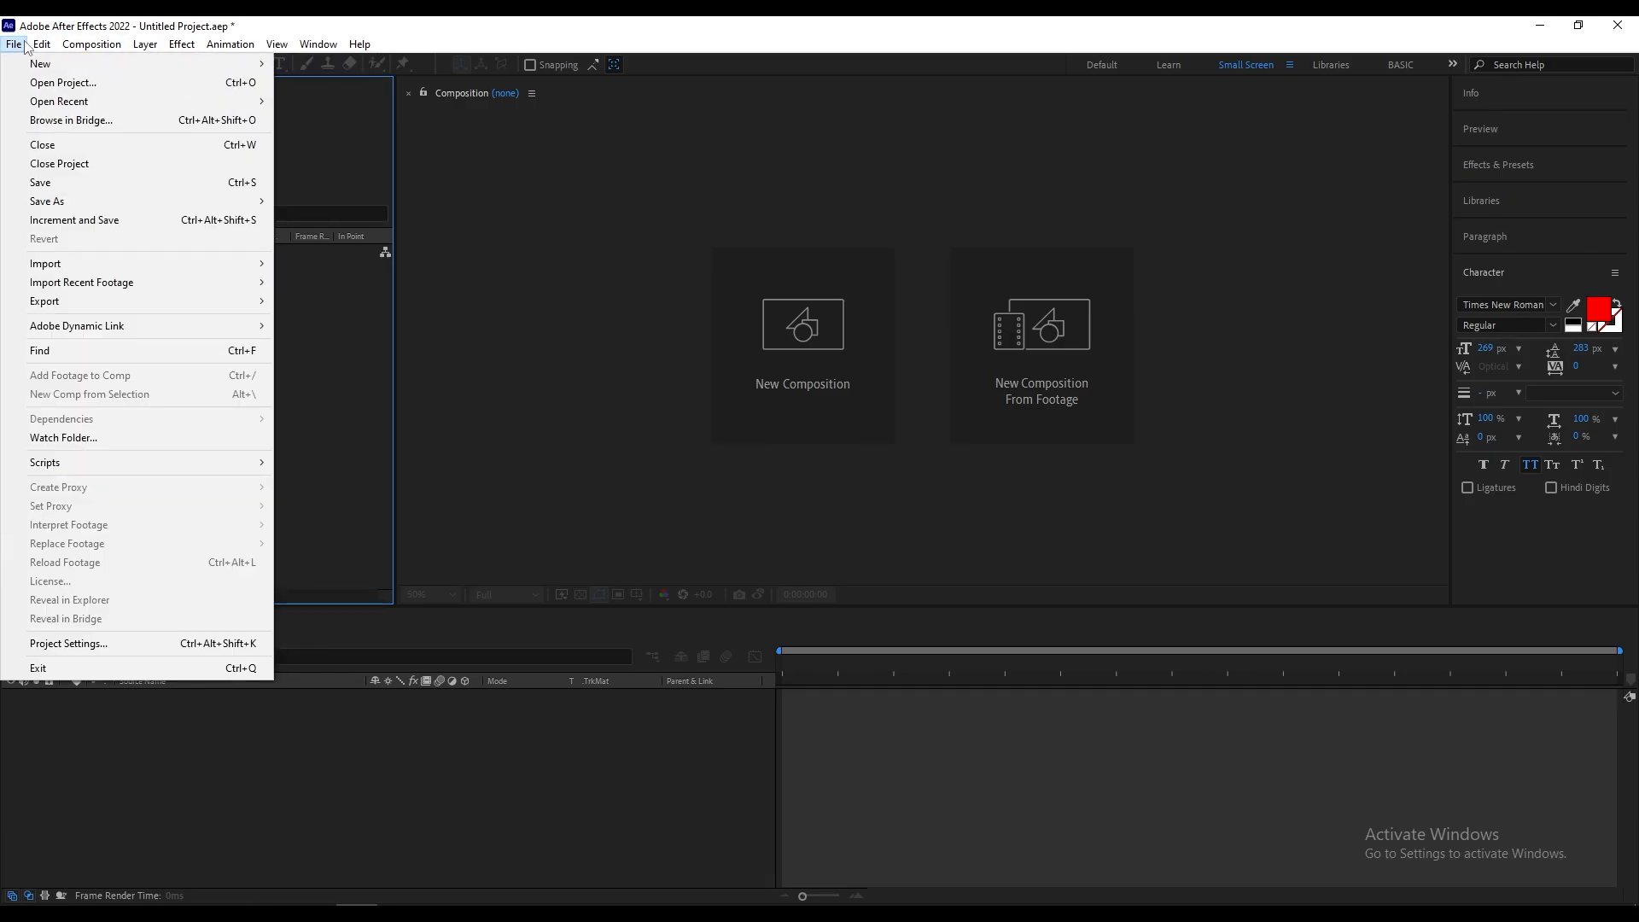
pyautogui.moveTo(98, 264)
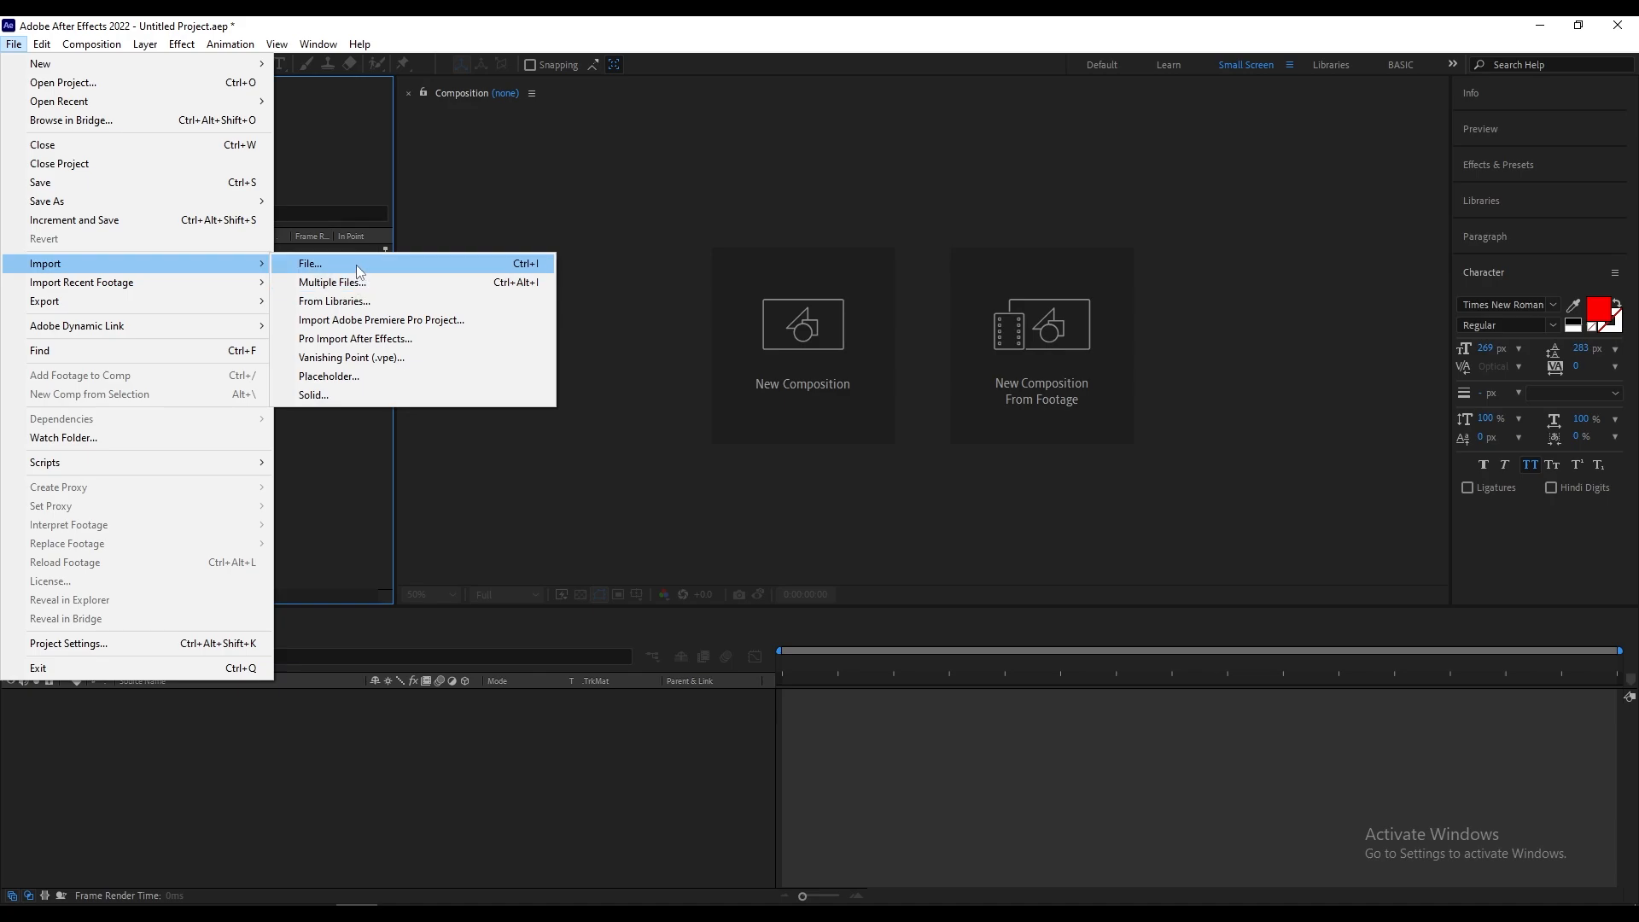
pyautogui.click(330, 266)
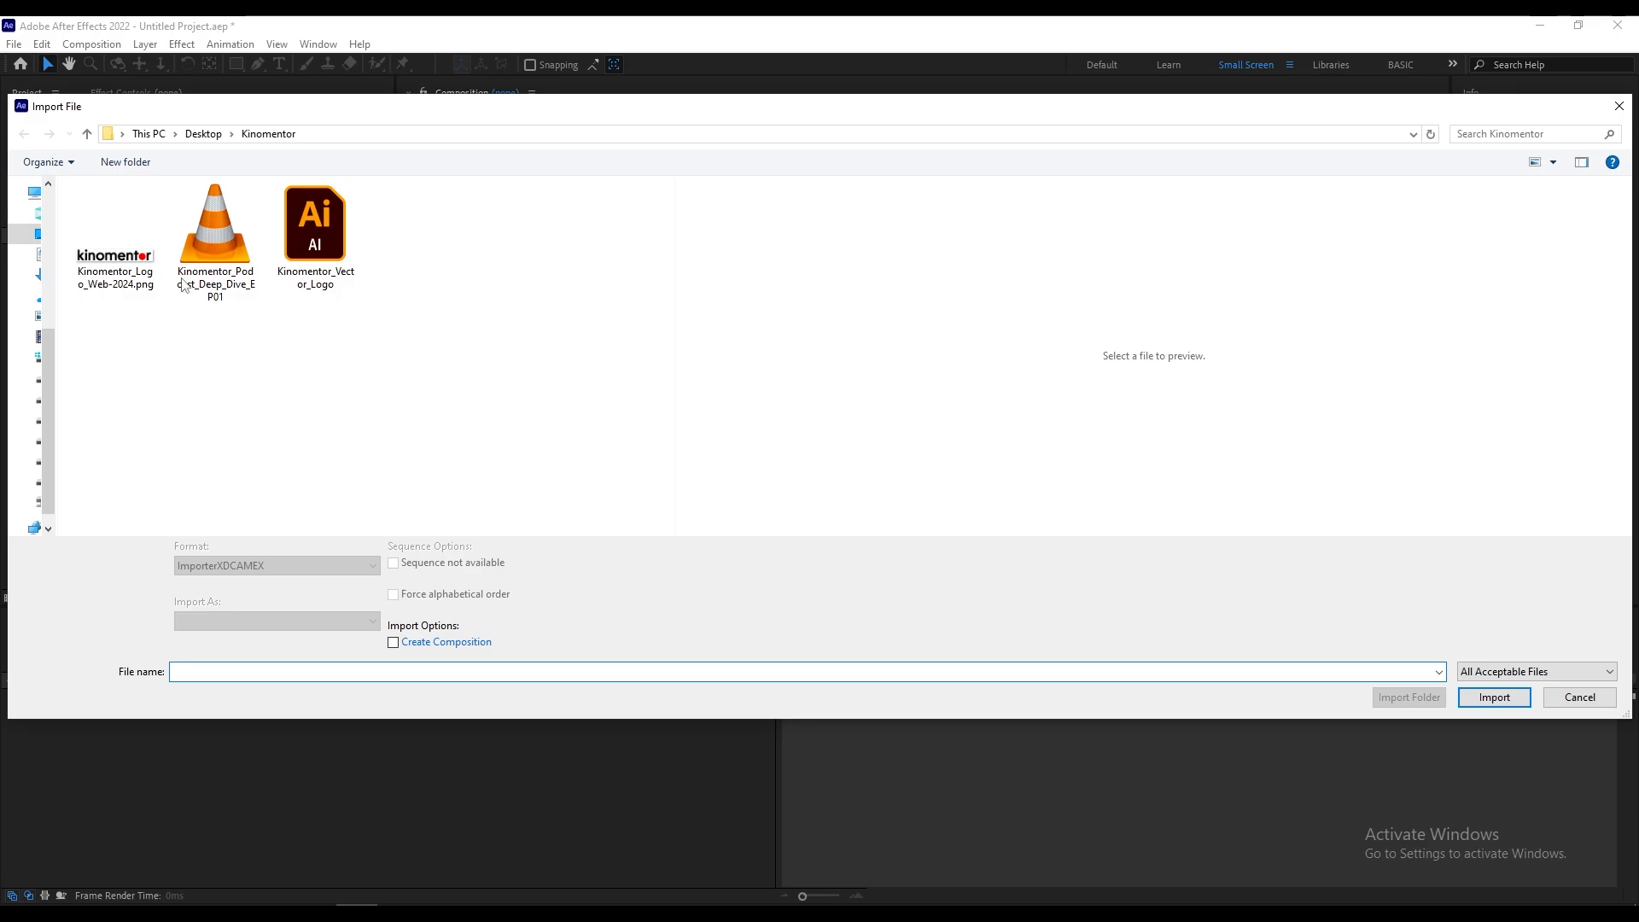
pyautogui.click(1594, 704)
pyautogui.doubleClick(228, 463)
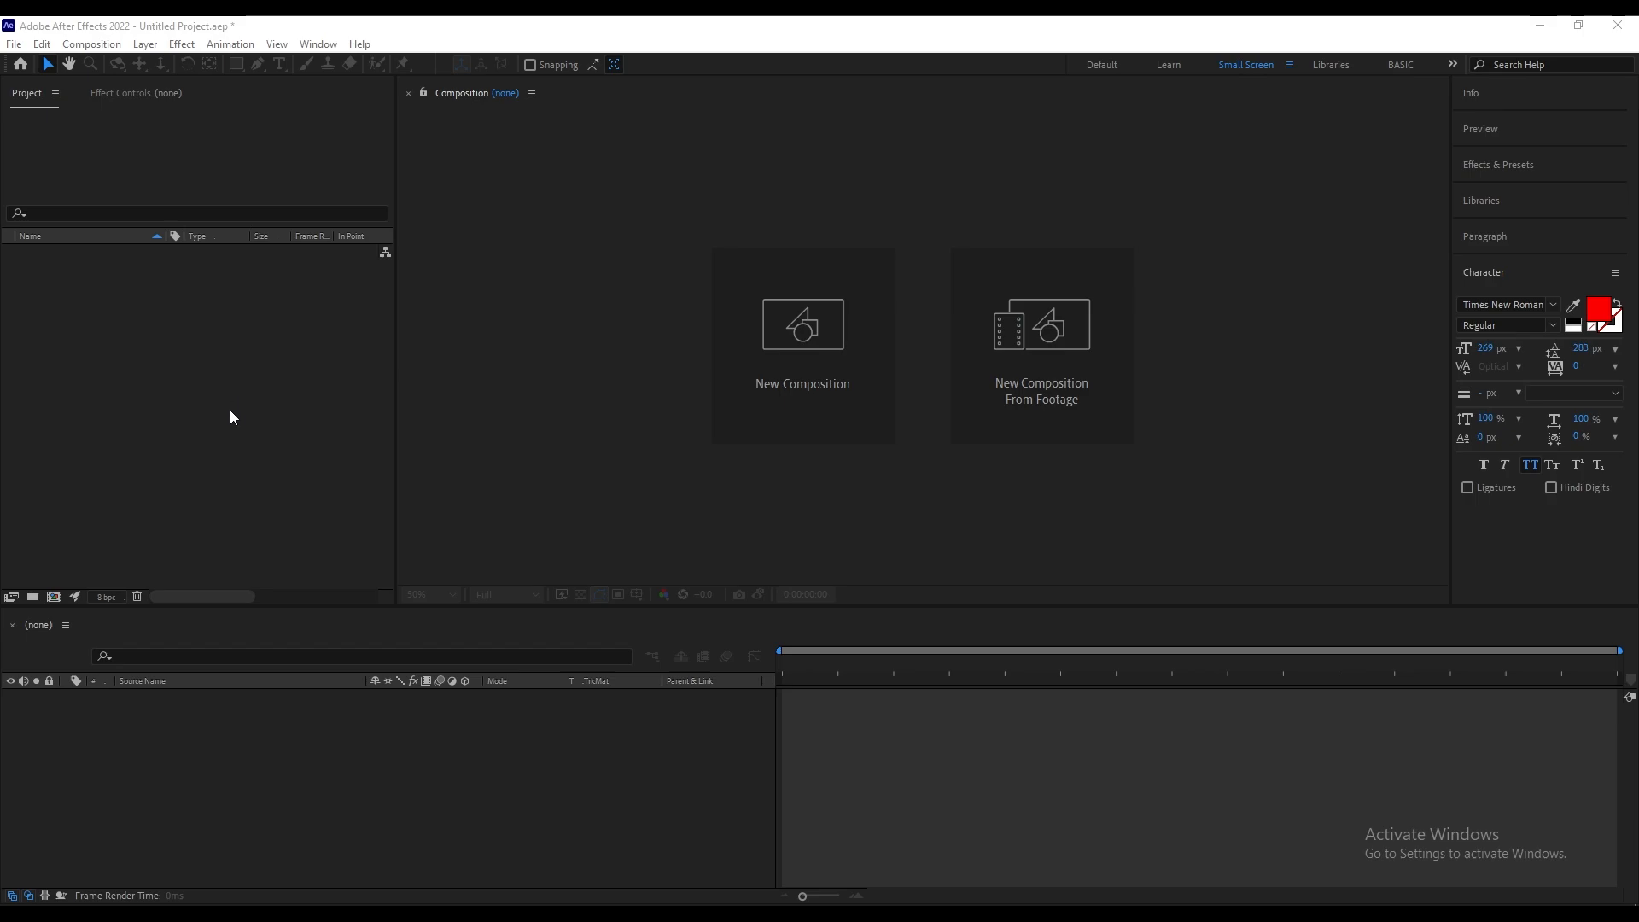
# Step: Import the Kinomentor_Logo_Web-2024.png image into the project as footage
pyautogui.doubleClick(153, 373)
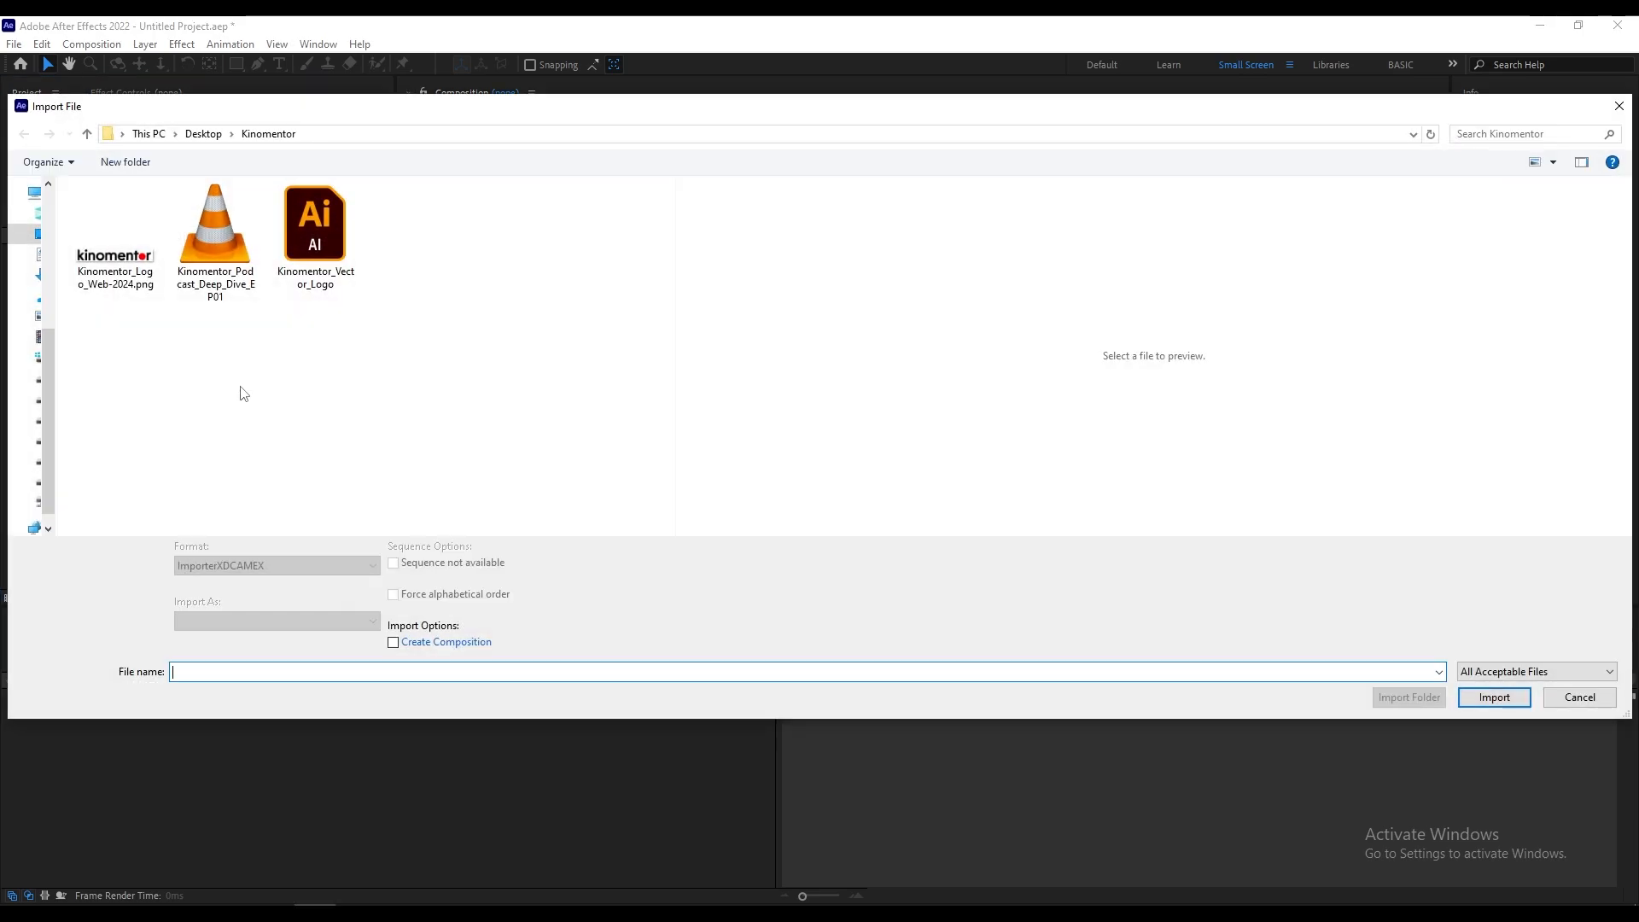
pyautogui.click(116, 243)
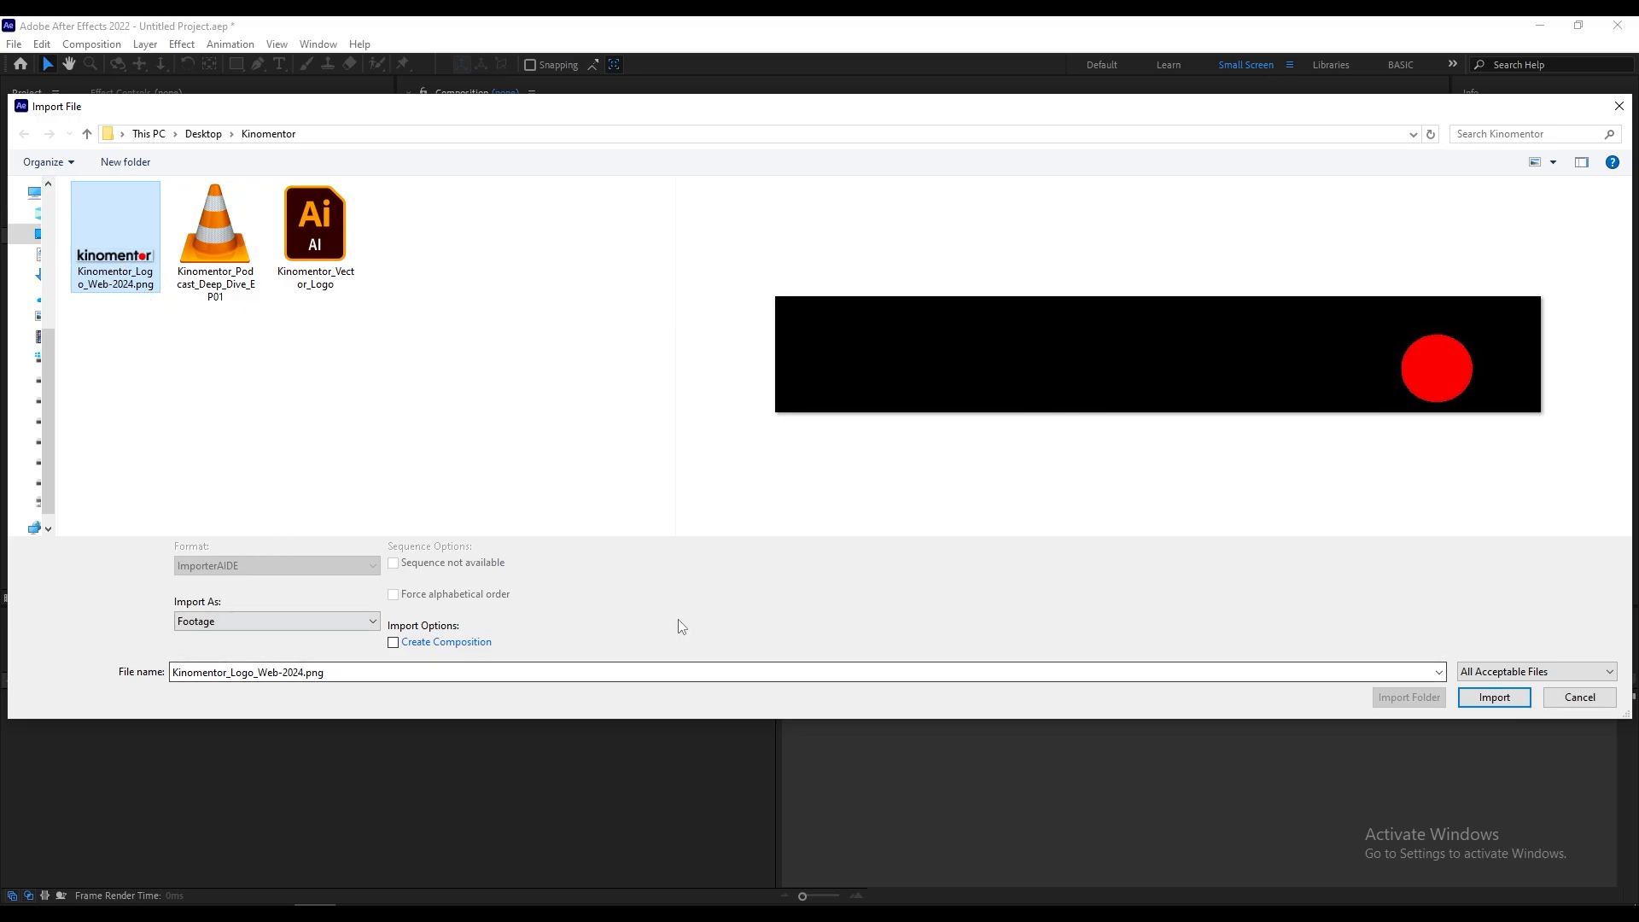
pyautogui.click(1493, 696)
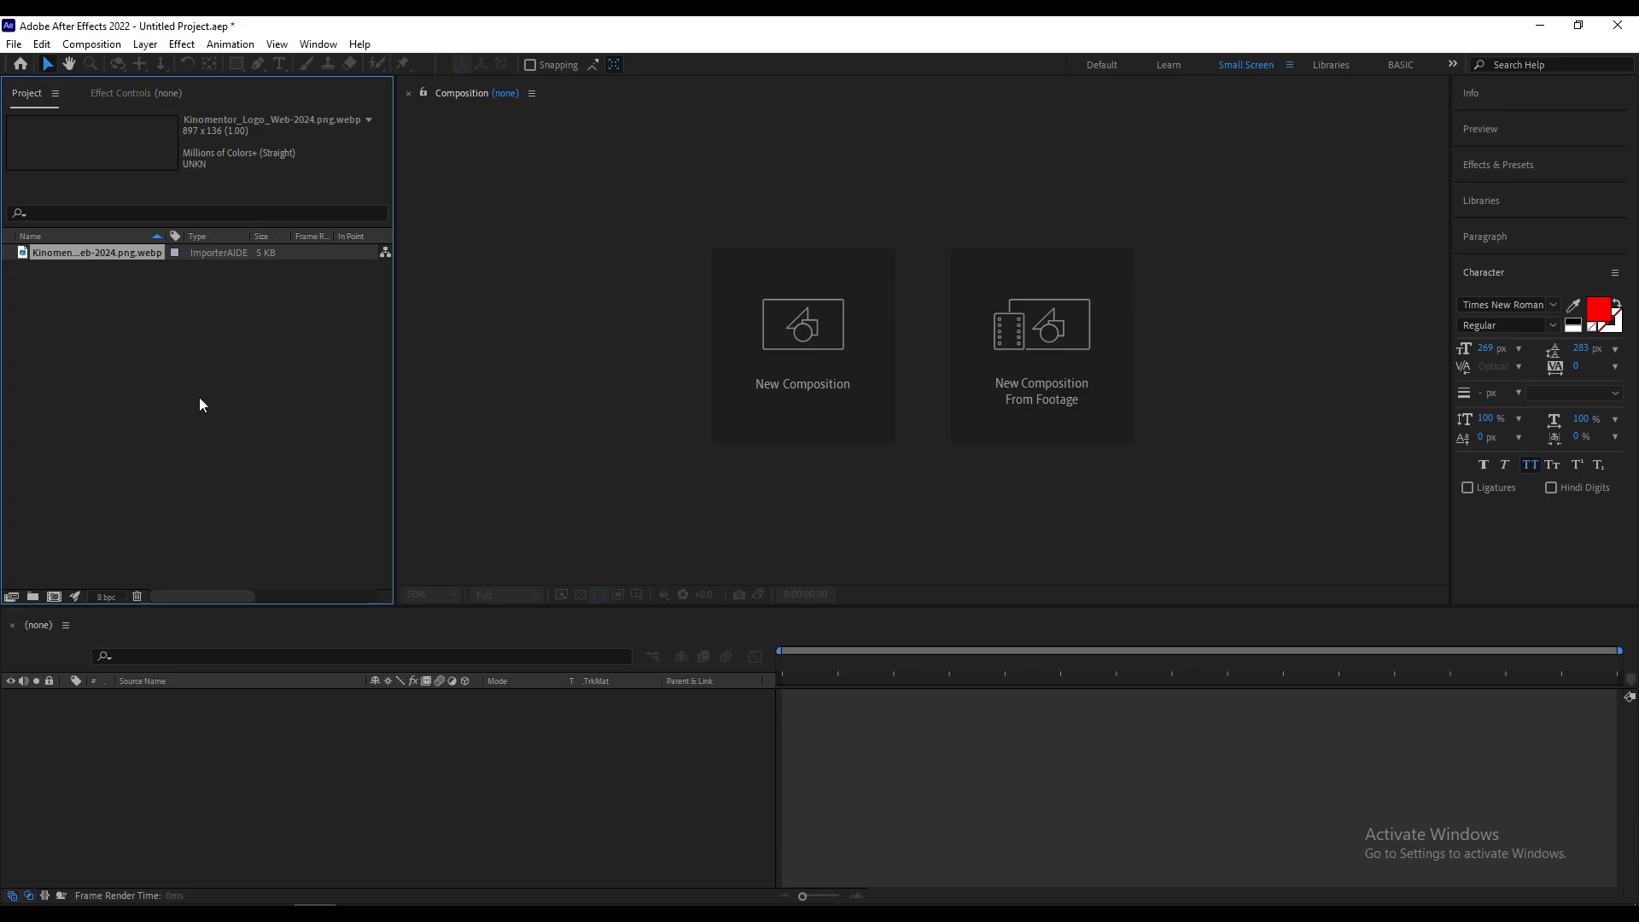
# Step: Import the Kinomentor_Podcast_Deep_Dive_EP01 video as footage with the Create Composition option enabled
pyautogui.doubleClick(167, 399)
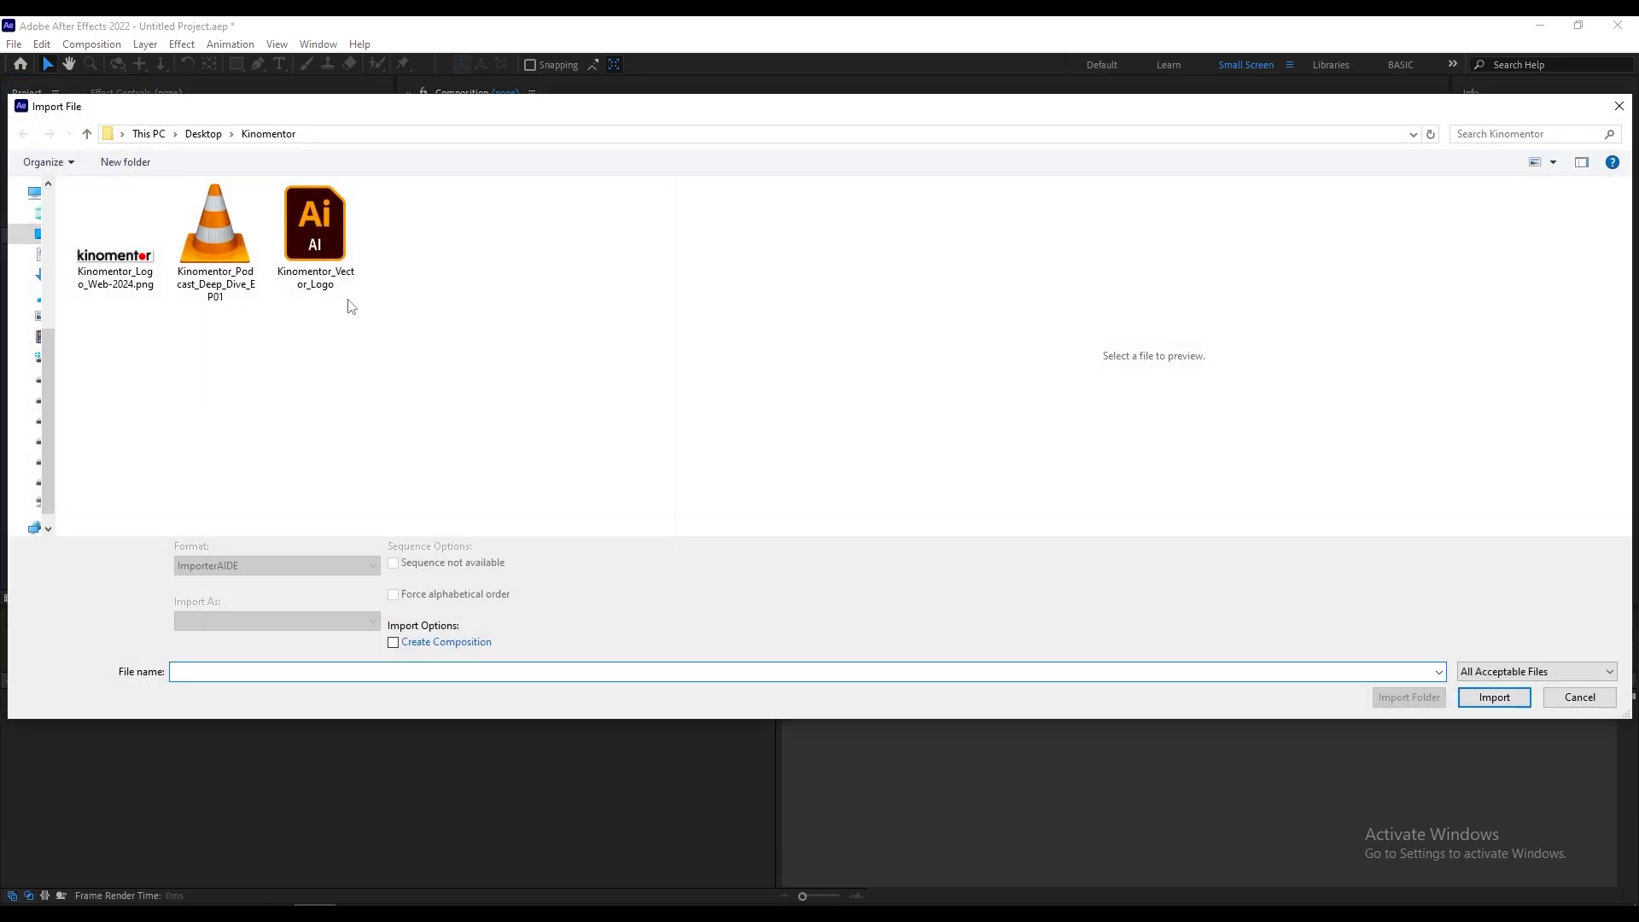
pyautogui.click(205, 218)
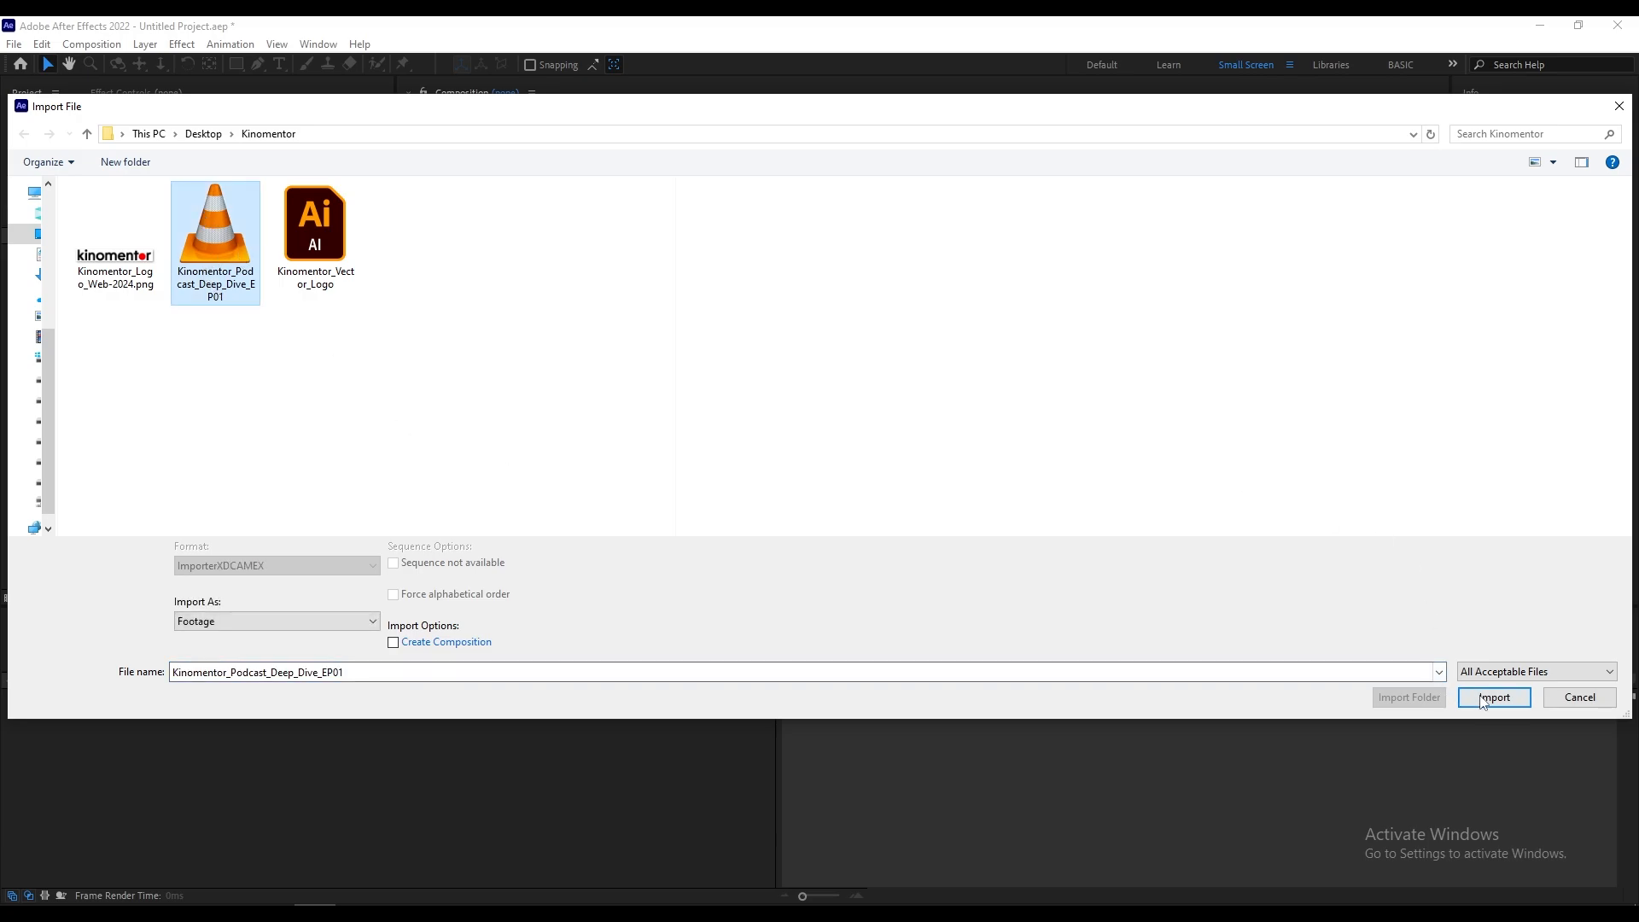
pyautogui.click(284, 626)
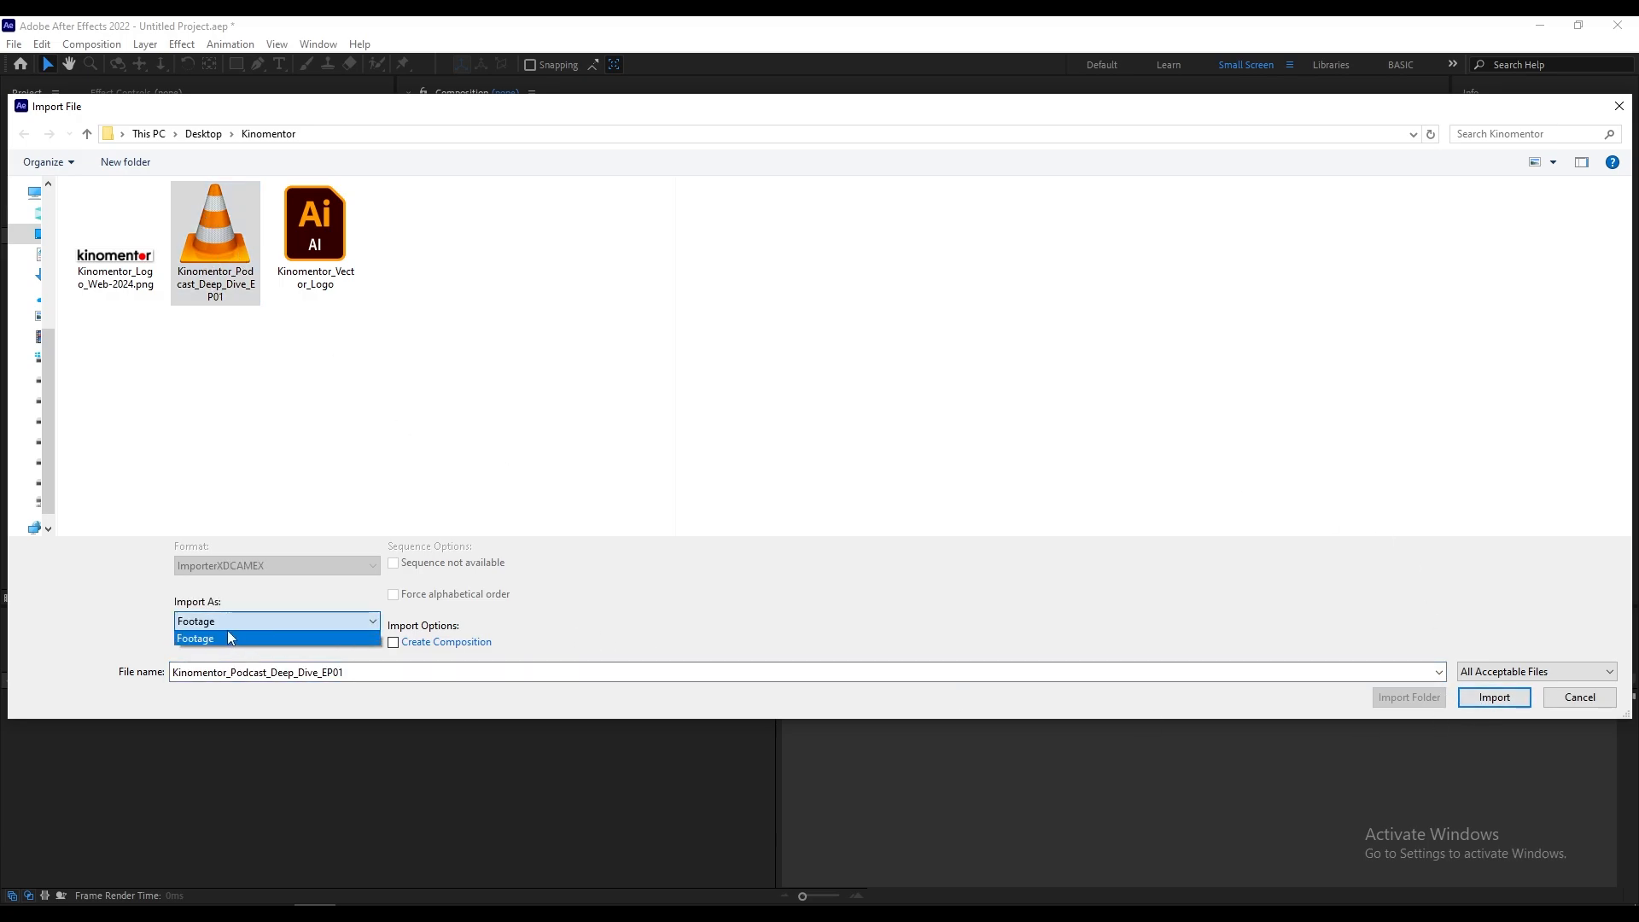
pyautogui.click(651, 614)
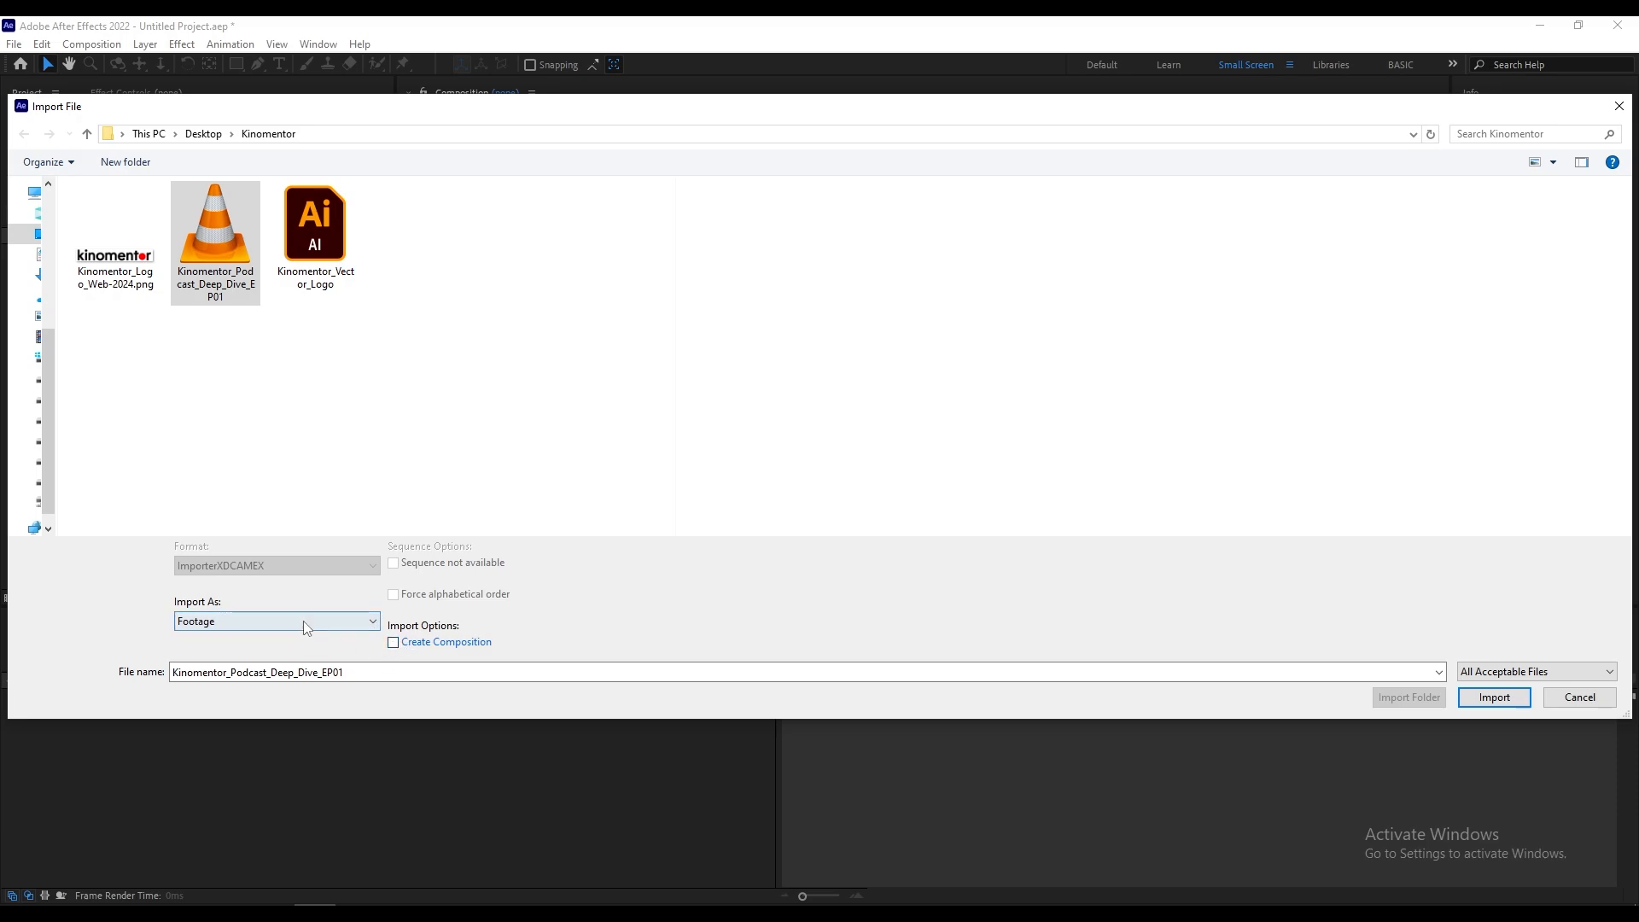
pyautogui.click(412, 644)
pyautogui.click(1493, 697)
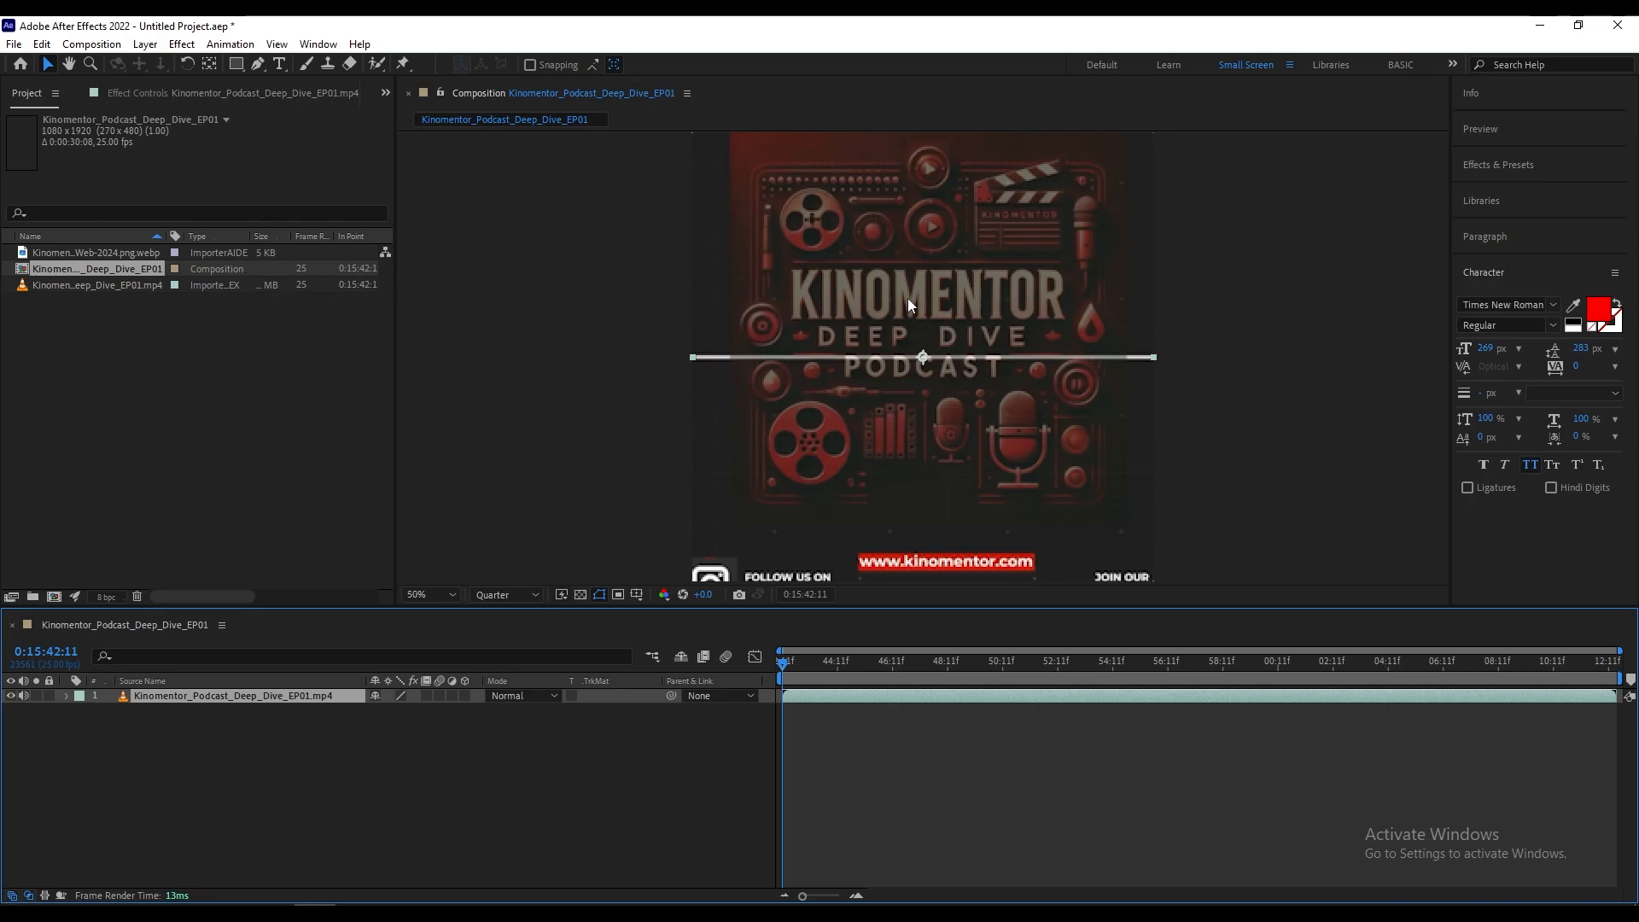
# Step: Delete the Kinomentor_Podcast_Deep_Dive_EP01 composition from the project, keeping the mp4 footage
pyautogui.scroll(-1, 908, 299)
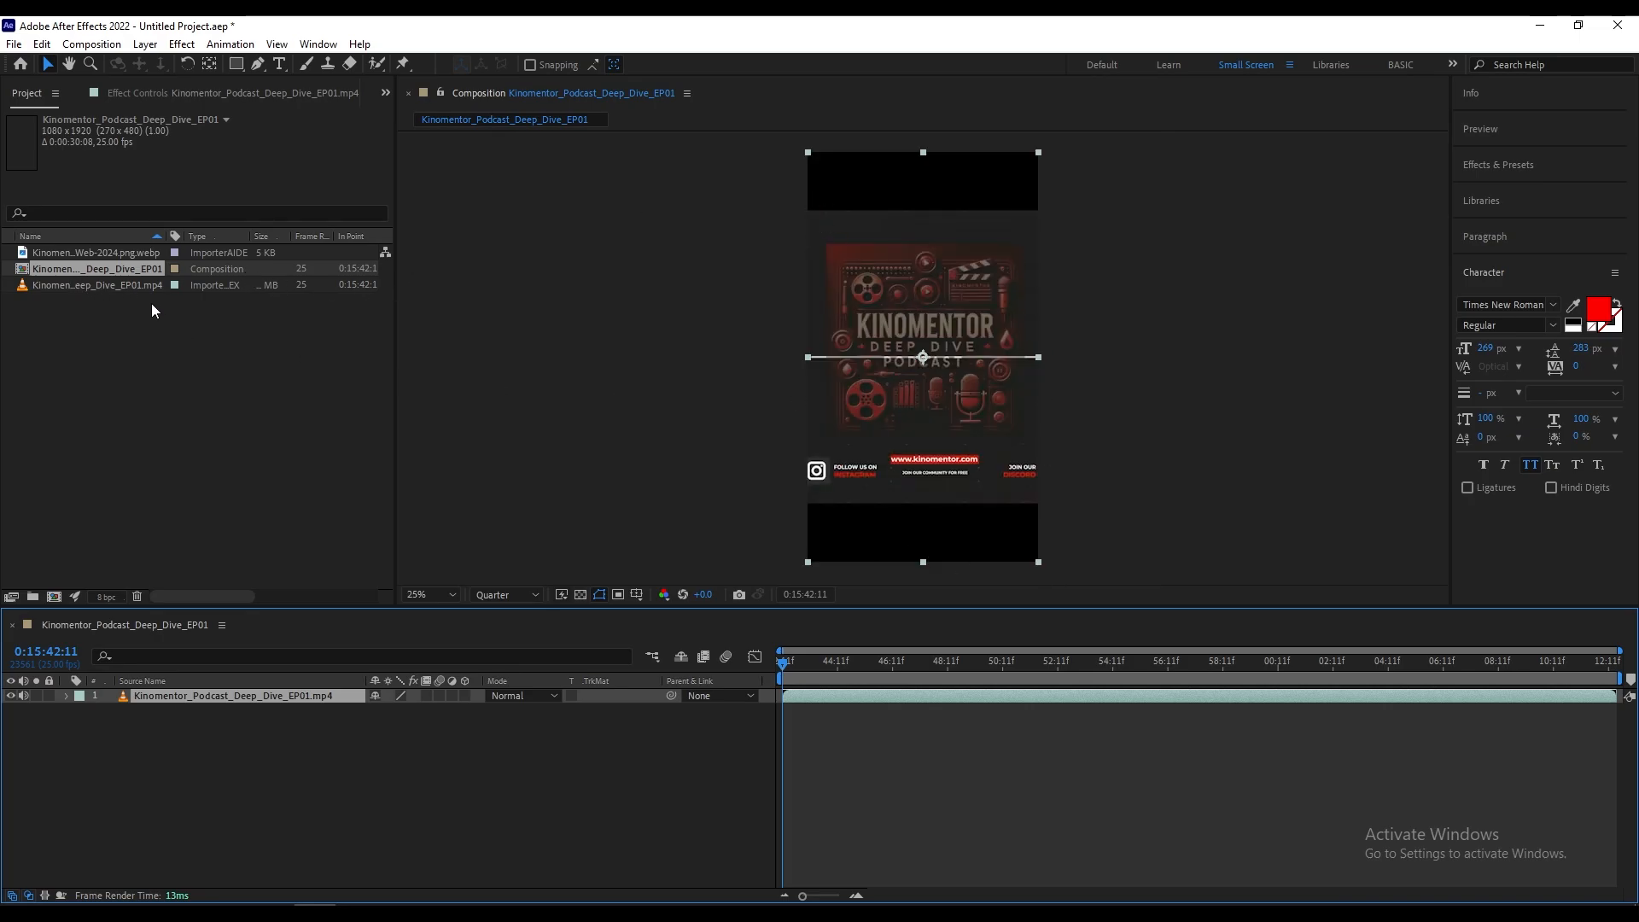
pyautogui.click(57, 286)
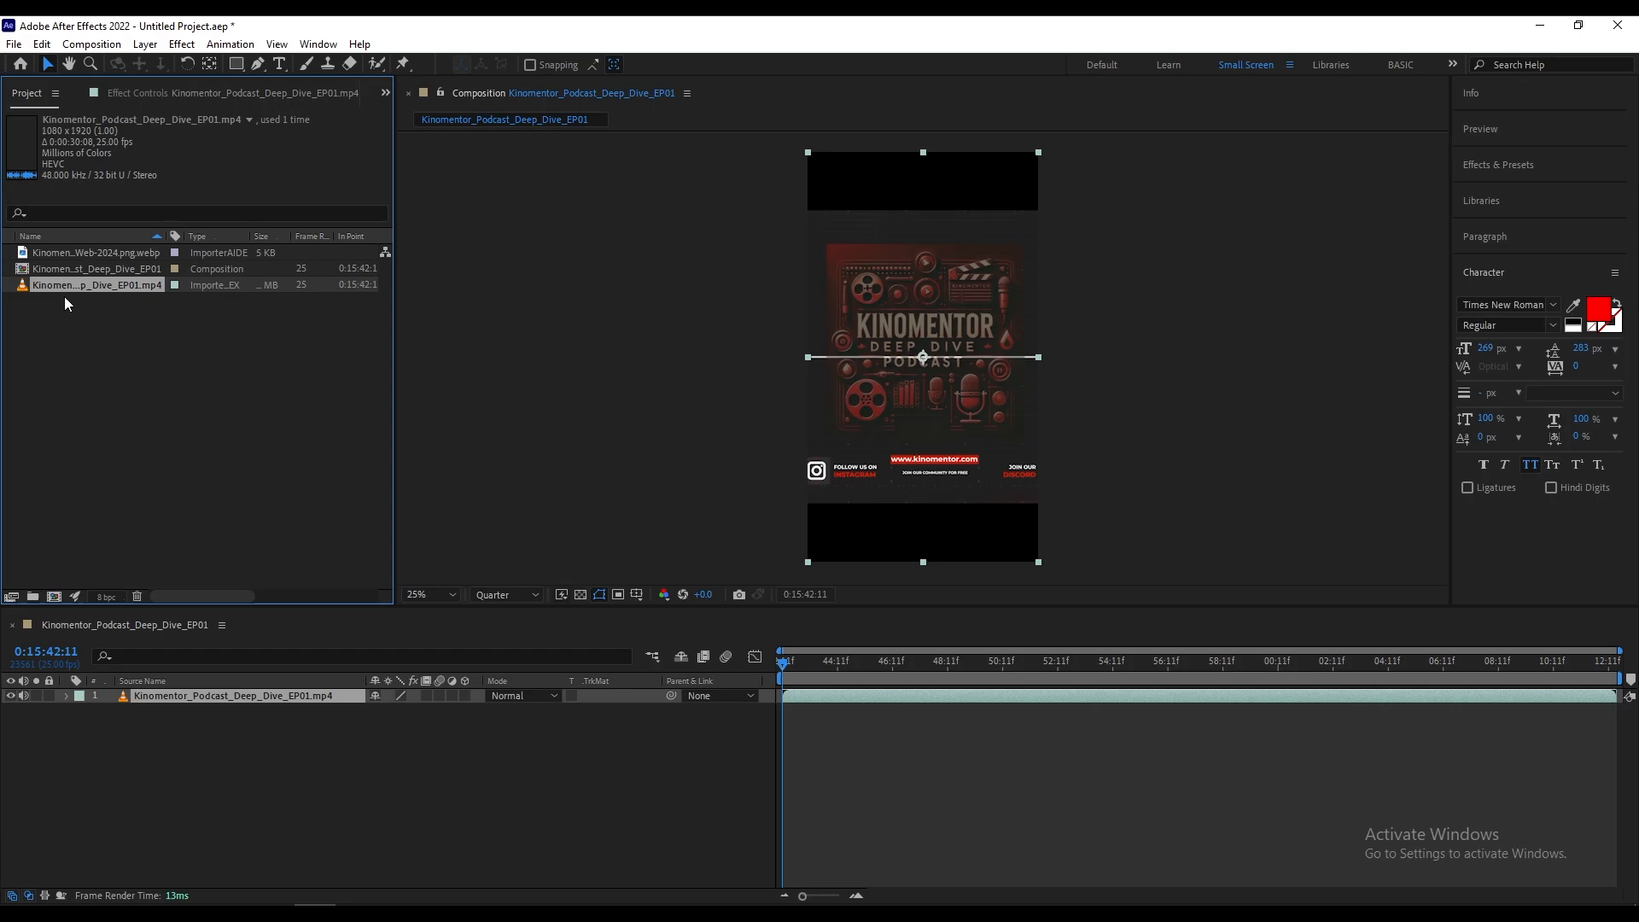
pyautogui.click(116, 268)
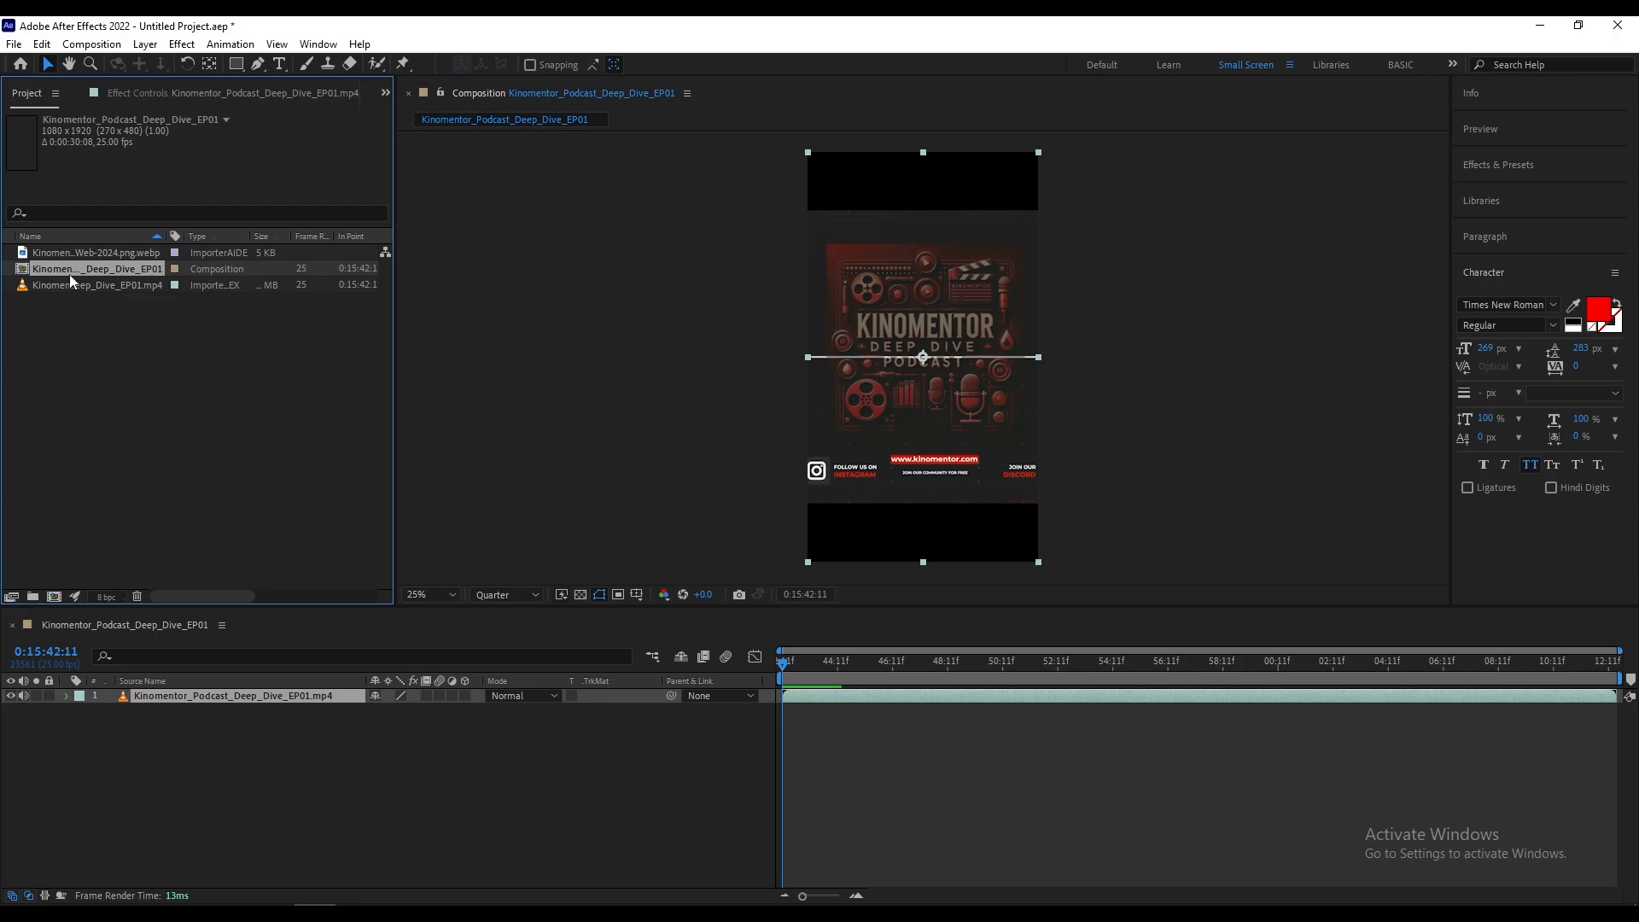
pyautogui.press('Delete')
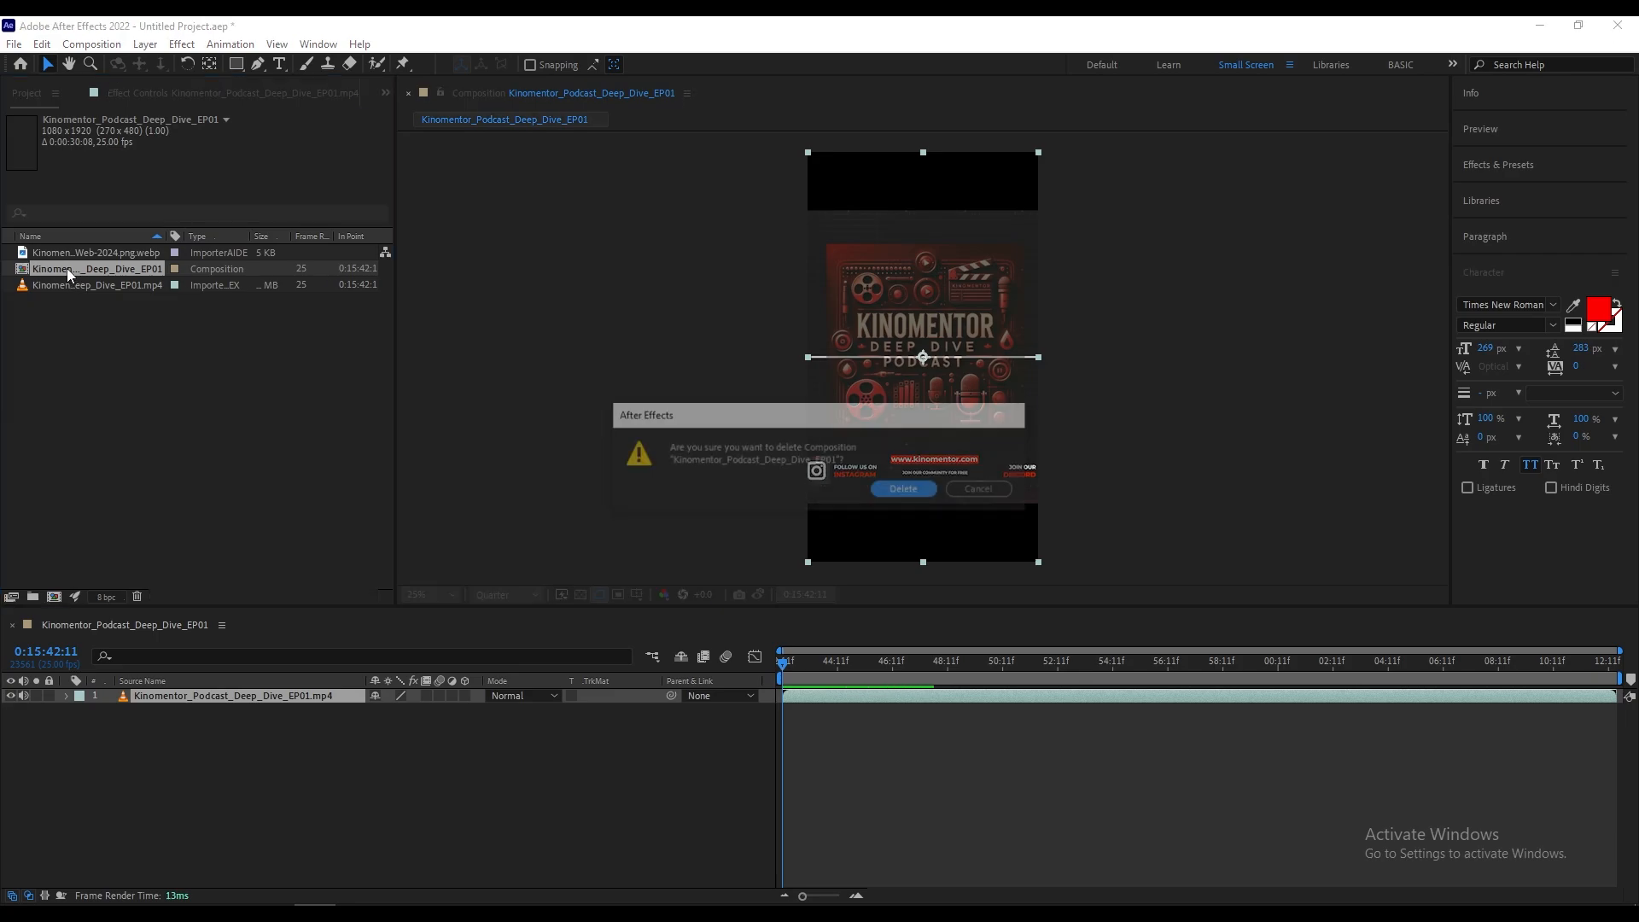
pyautogui.click(907, 489)
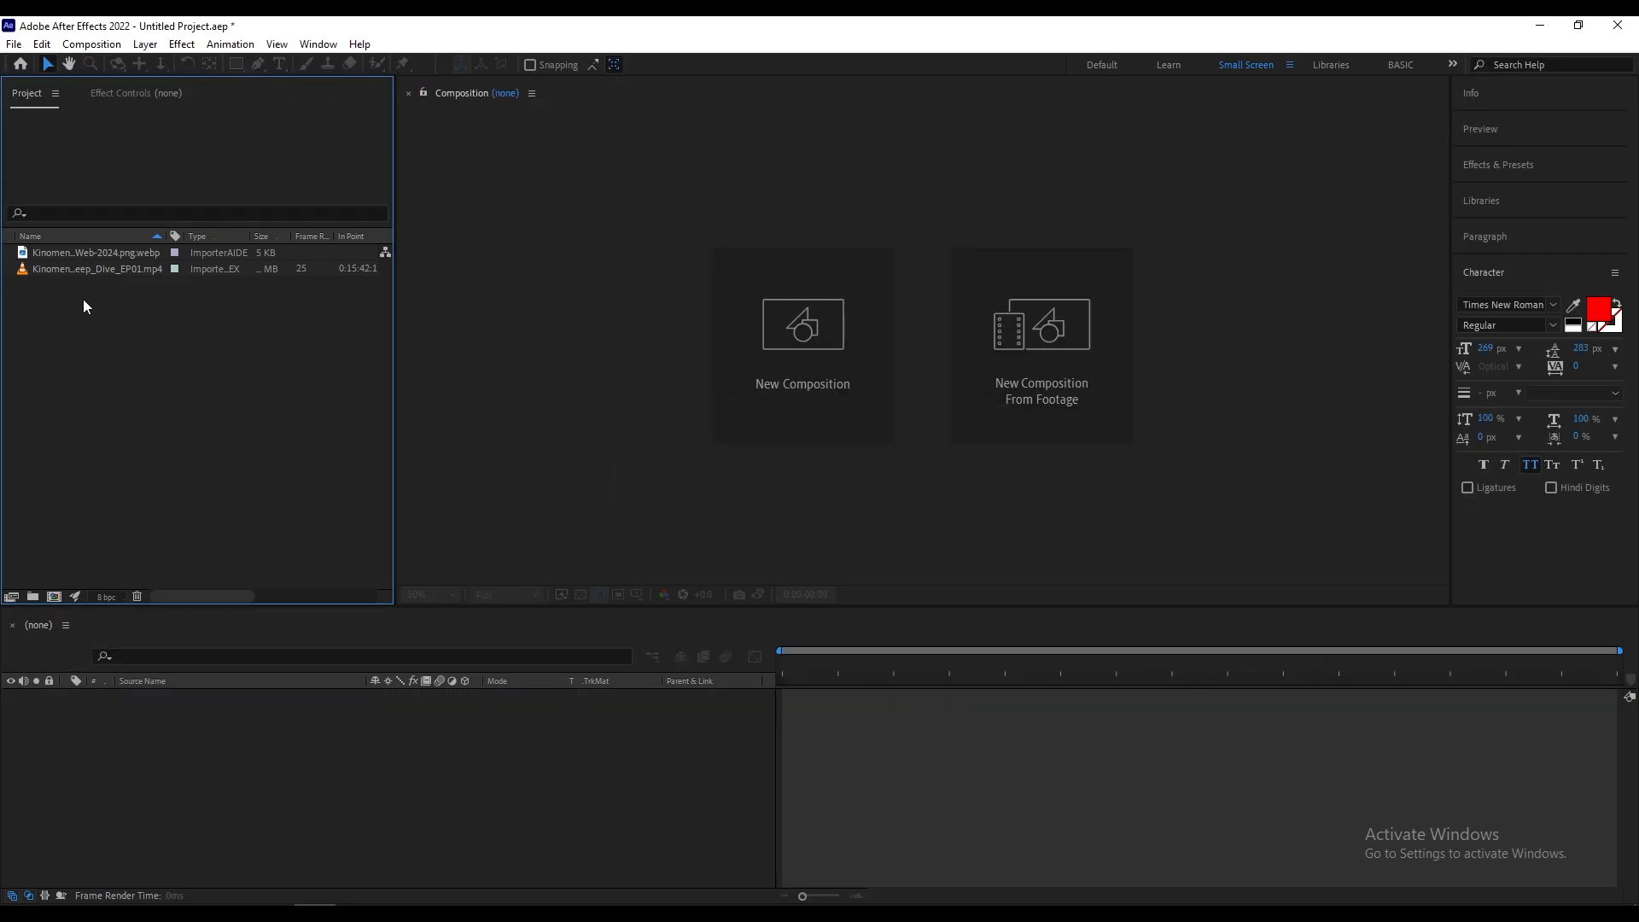
pyautogui.click(83, 270)
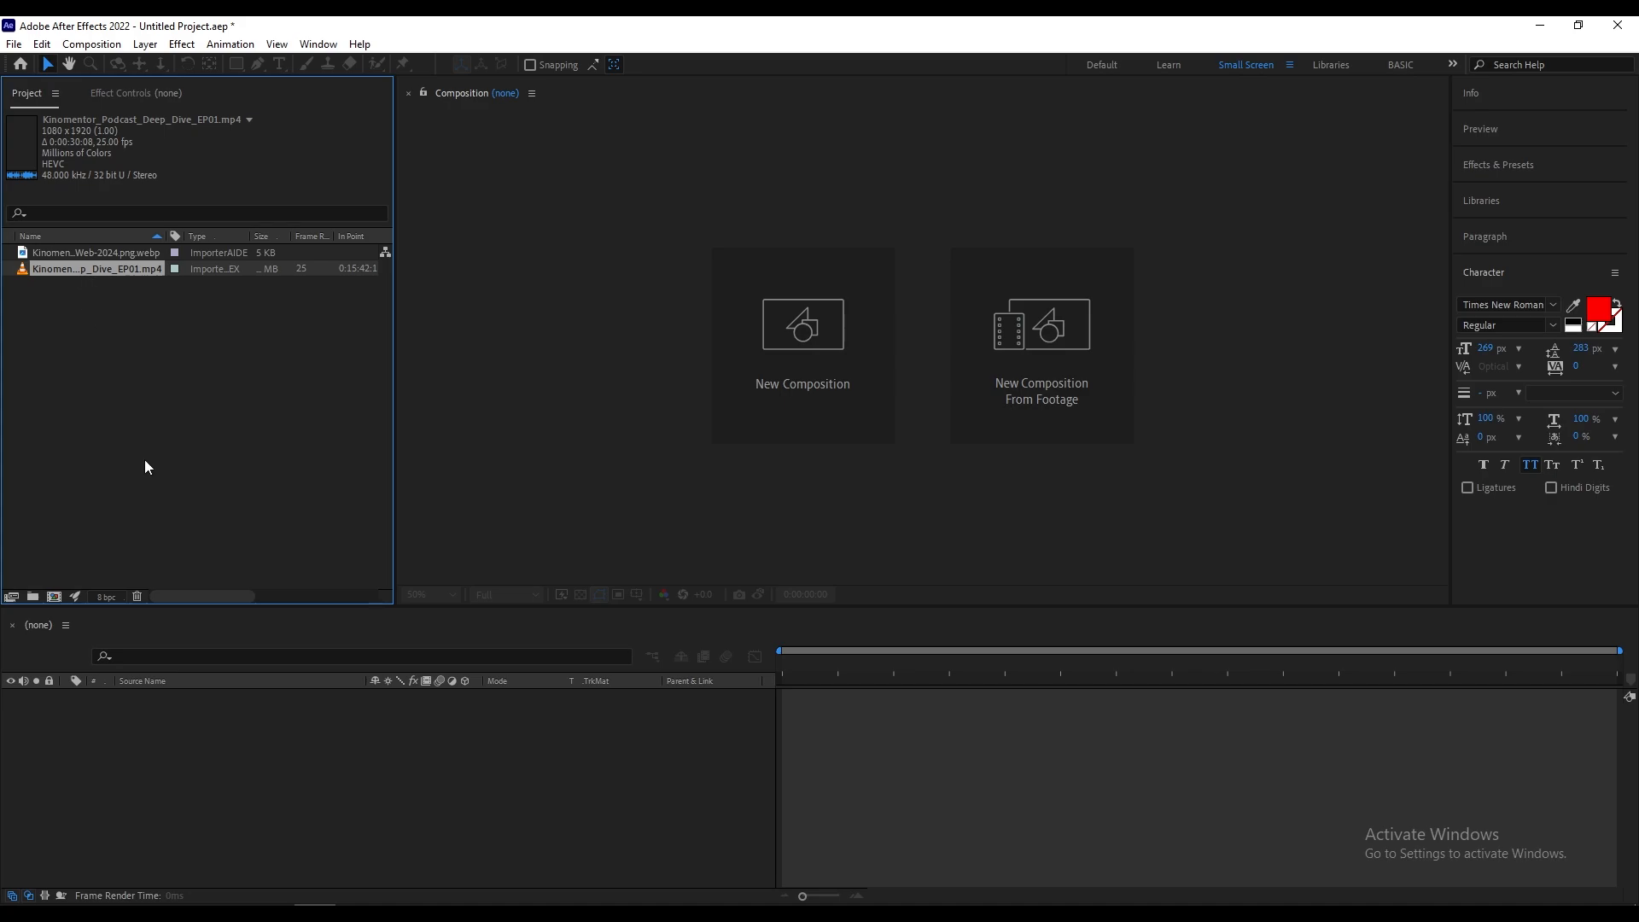
pyautogui.click(188, 348)
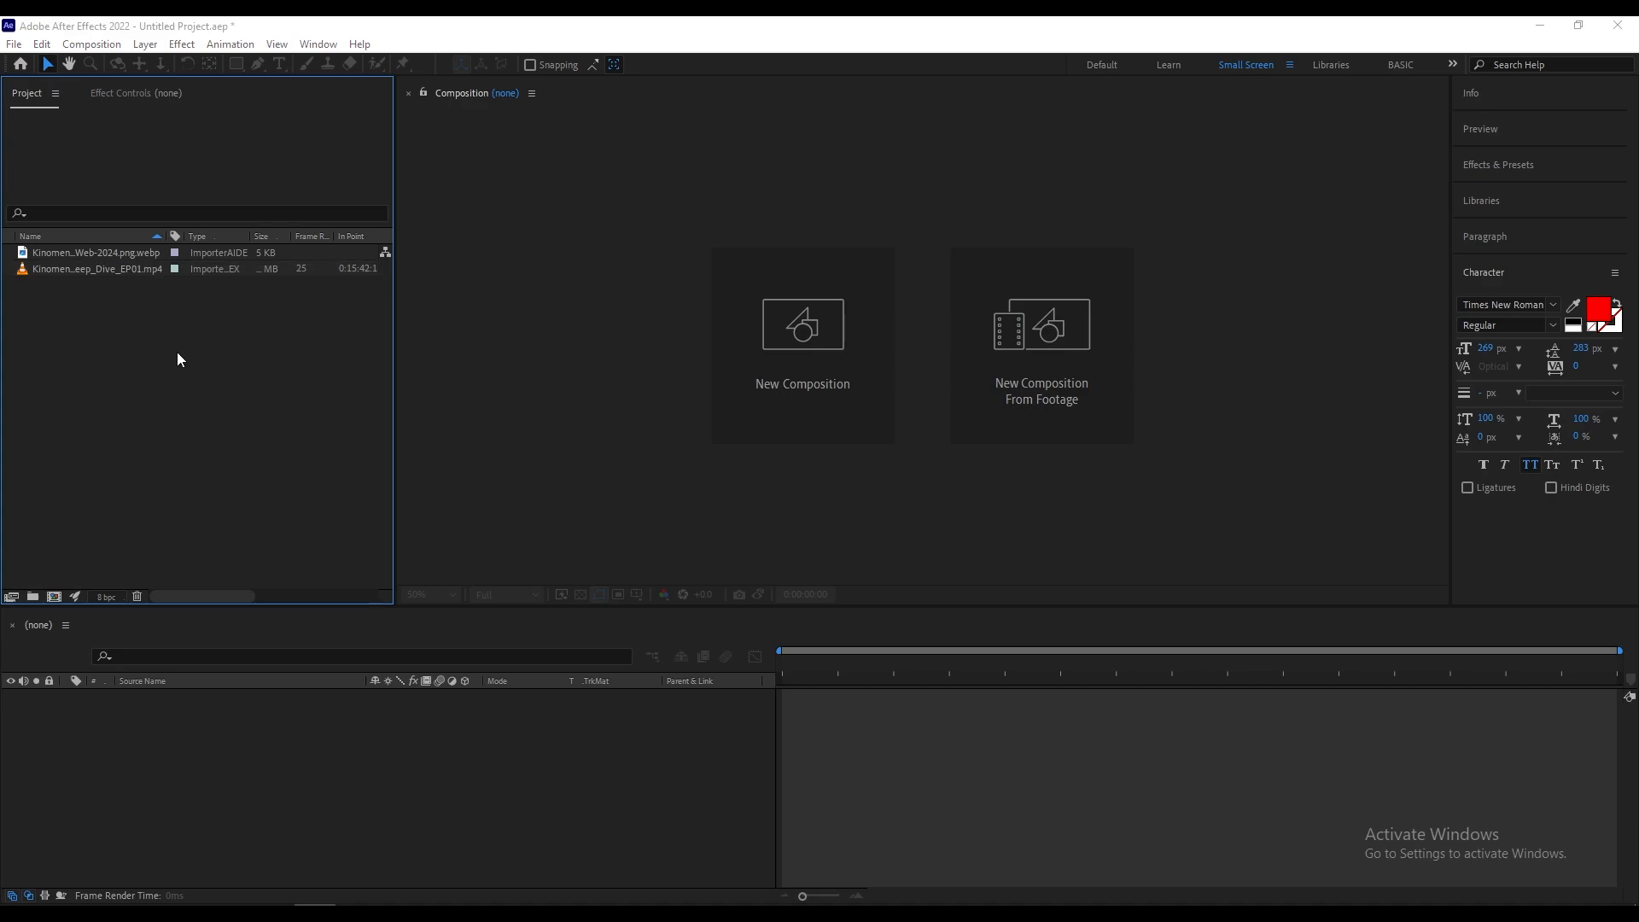
# Step: Import the Kinomentor_Vector_Logo Illustrator file as Composition, with the Create Composition option disabled
pyautogui.doubleClick(177, 352)
pyautogui.click(324, 281)
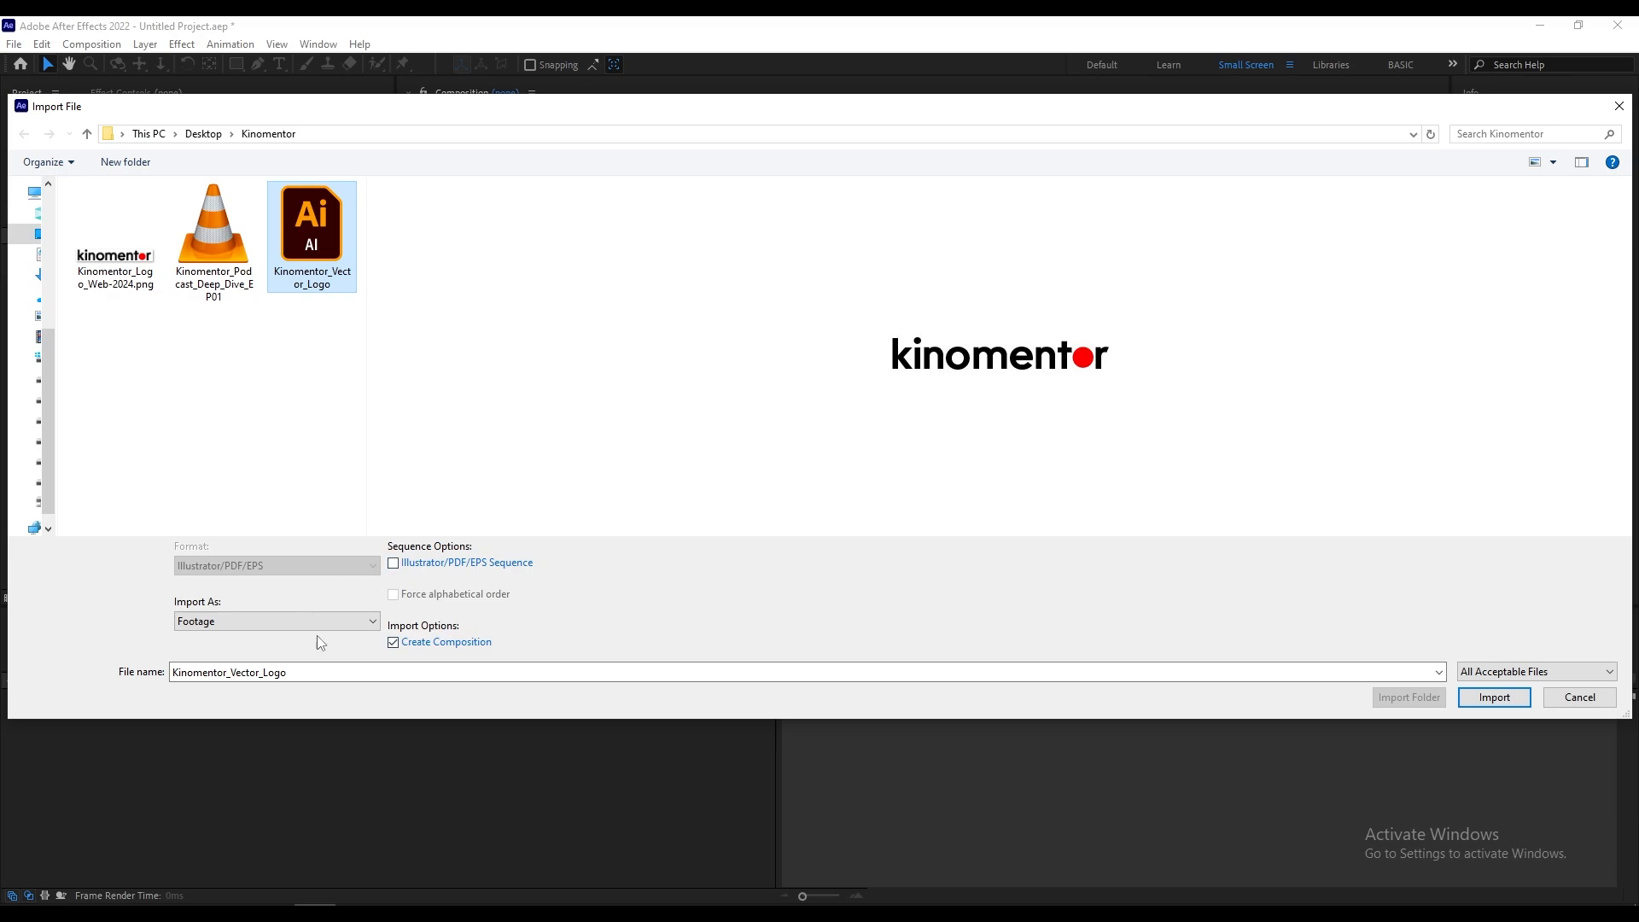
pyautogui.click(392, 642)
pyautogui.click(341, 629)
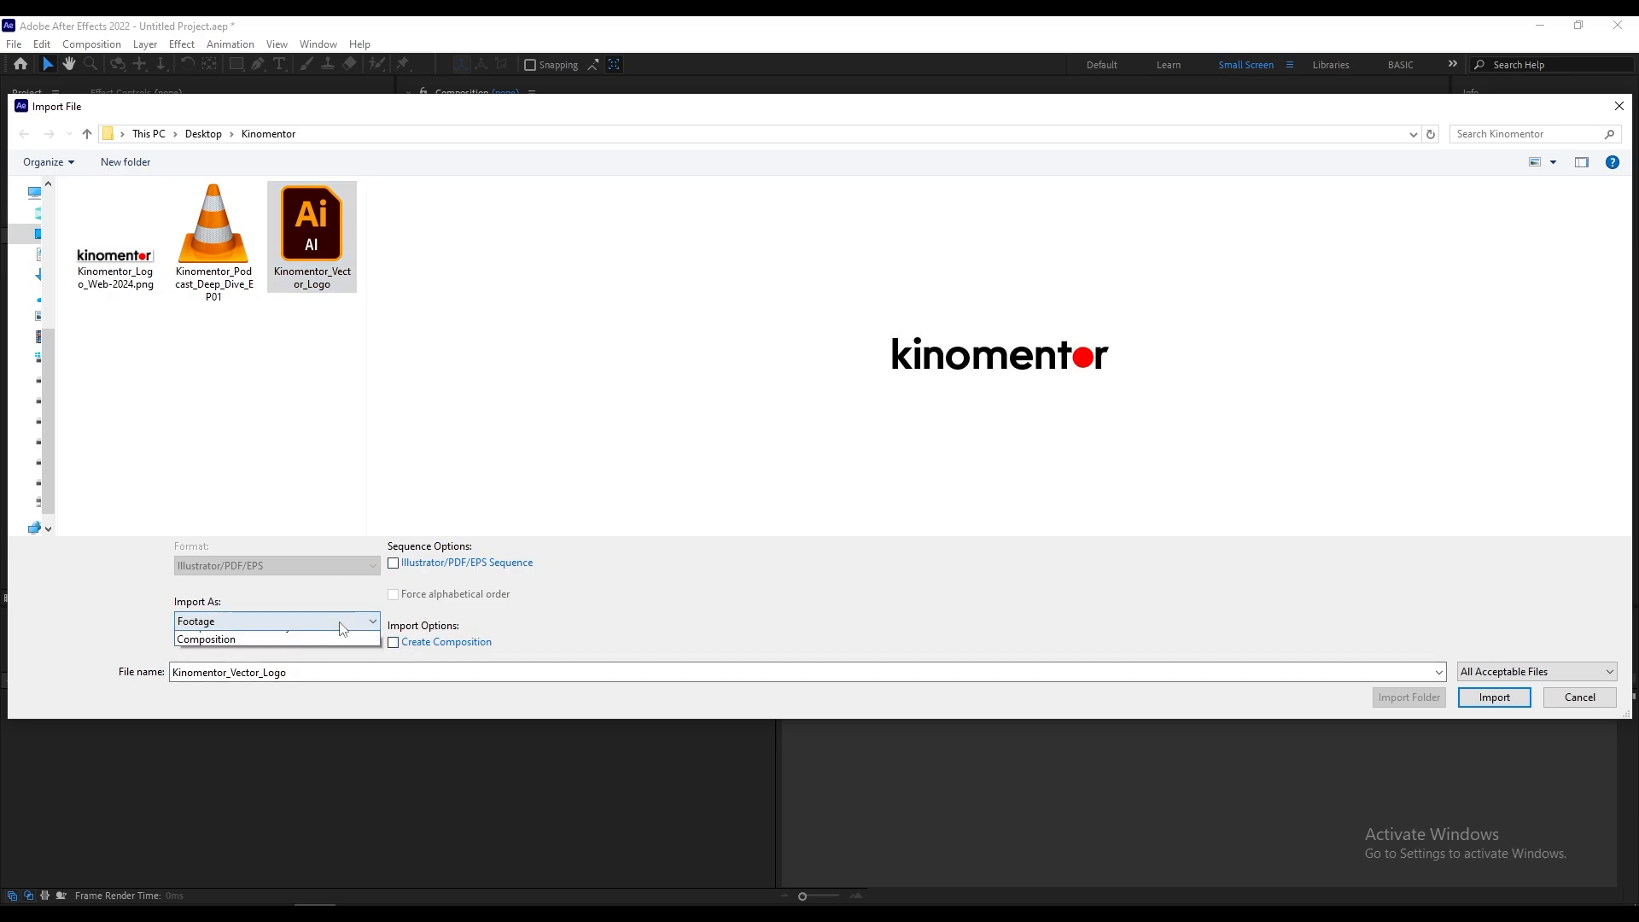
pyautogui.click(392, 641)
pyautogui.click(394, 642)
pyautogui.click(312, 626)
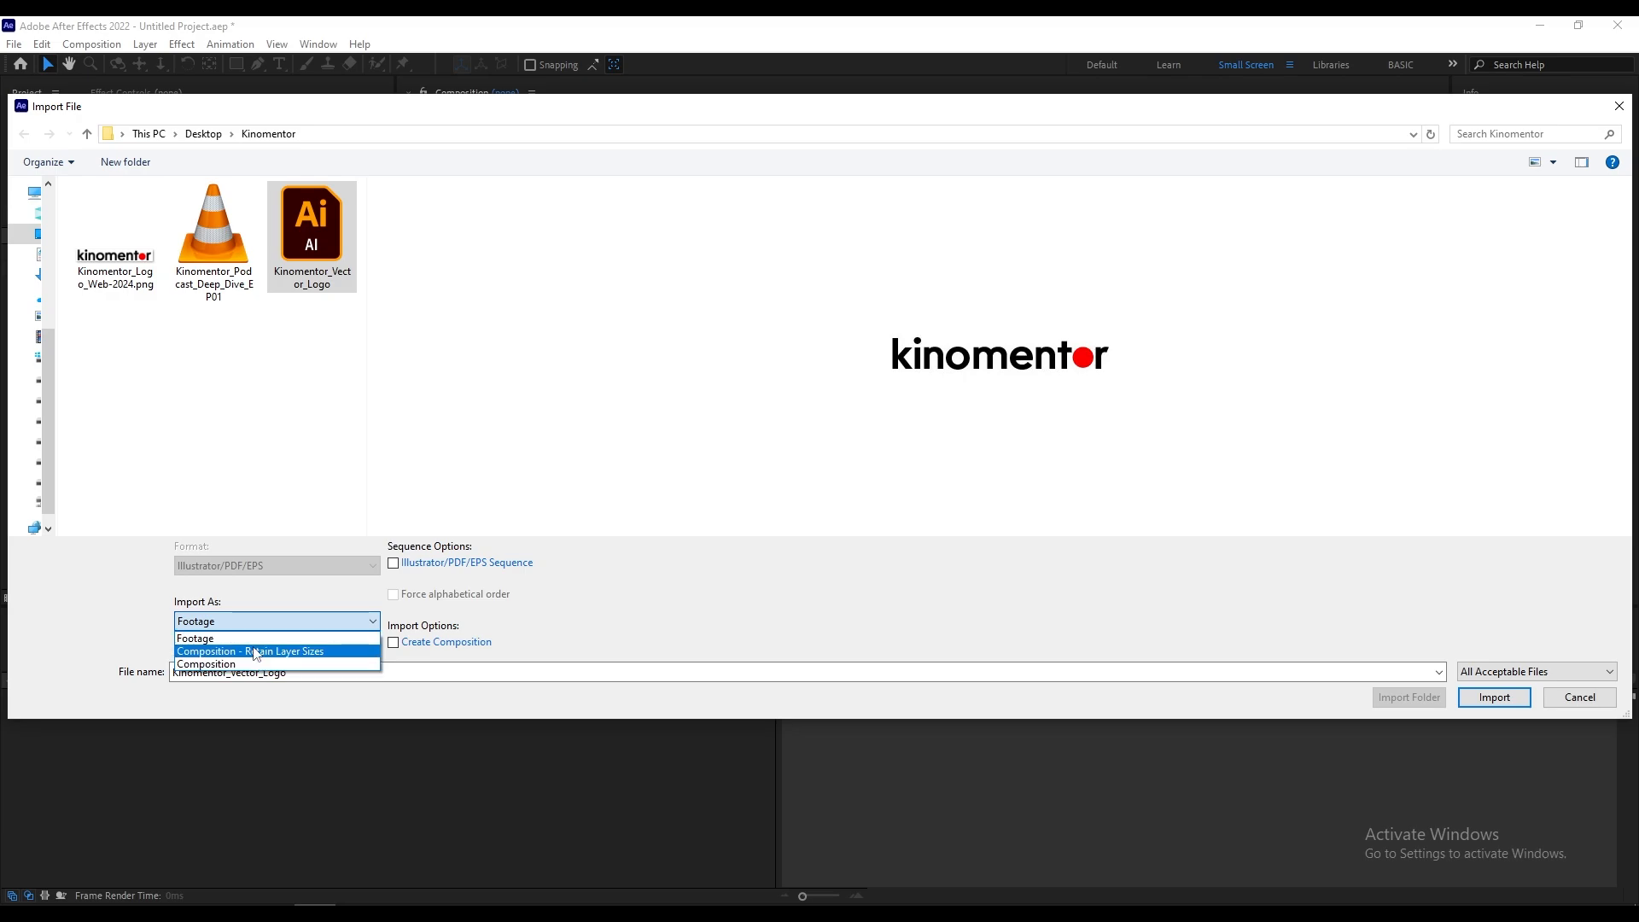
pyautogui.click(126, 623)
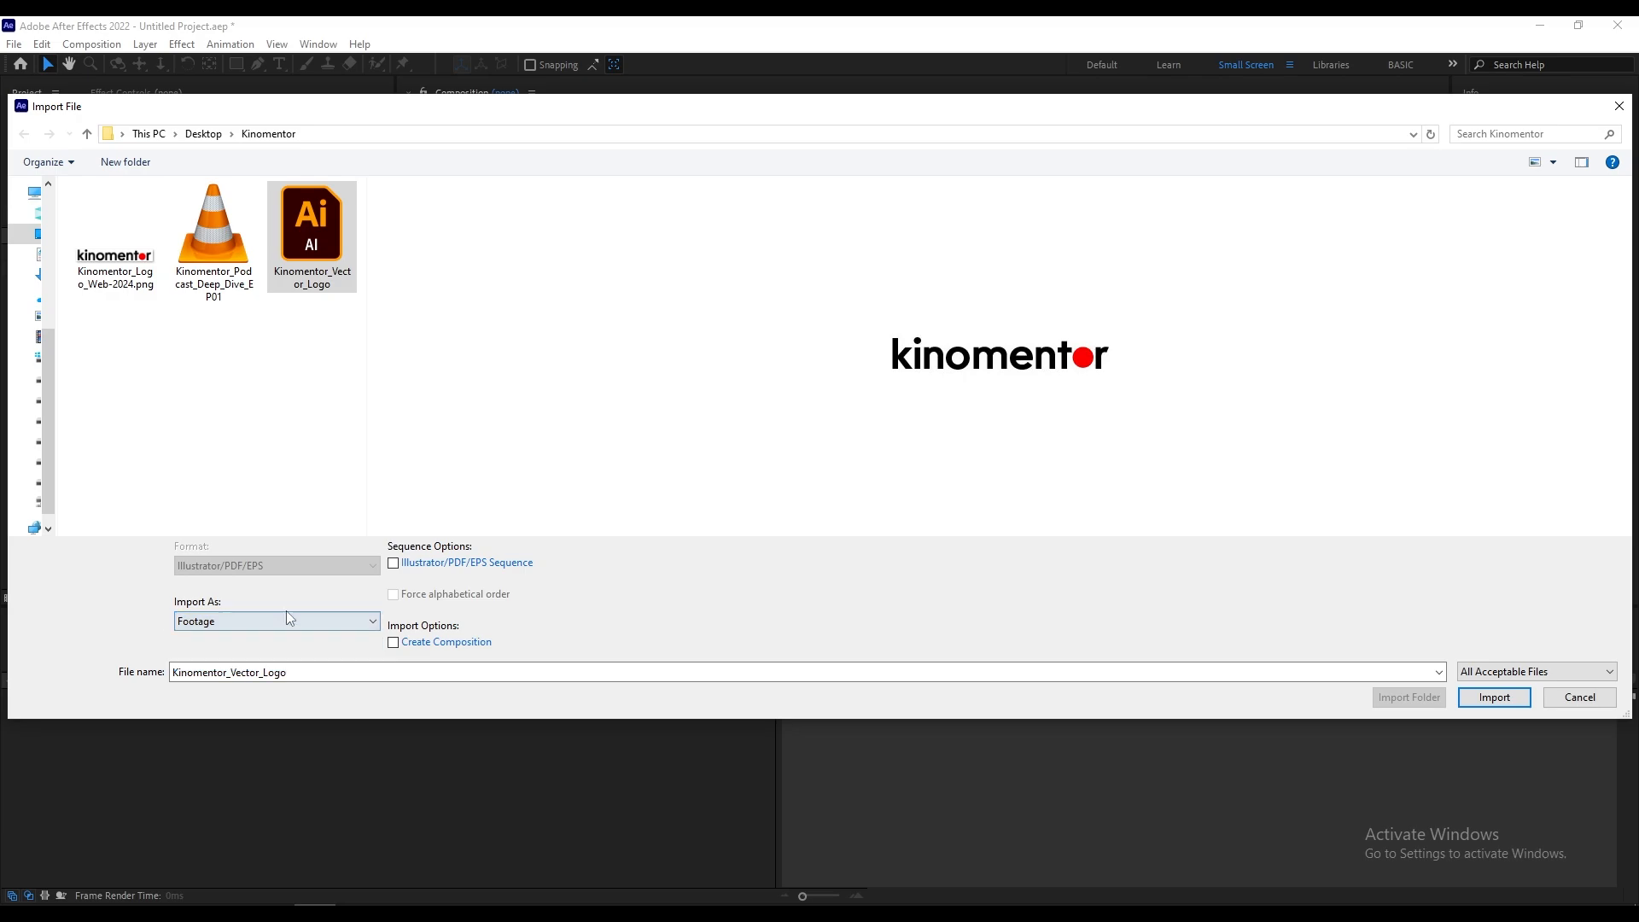
pyautogui.click(314, 623)
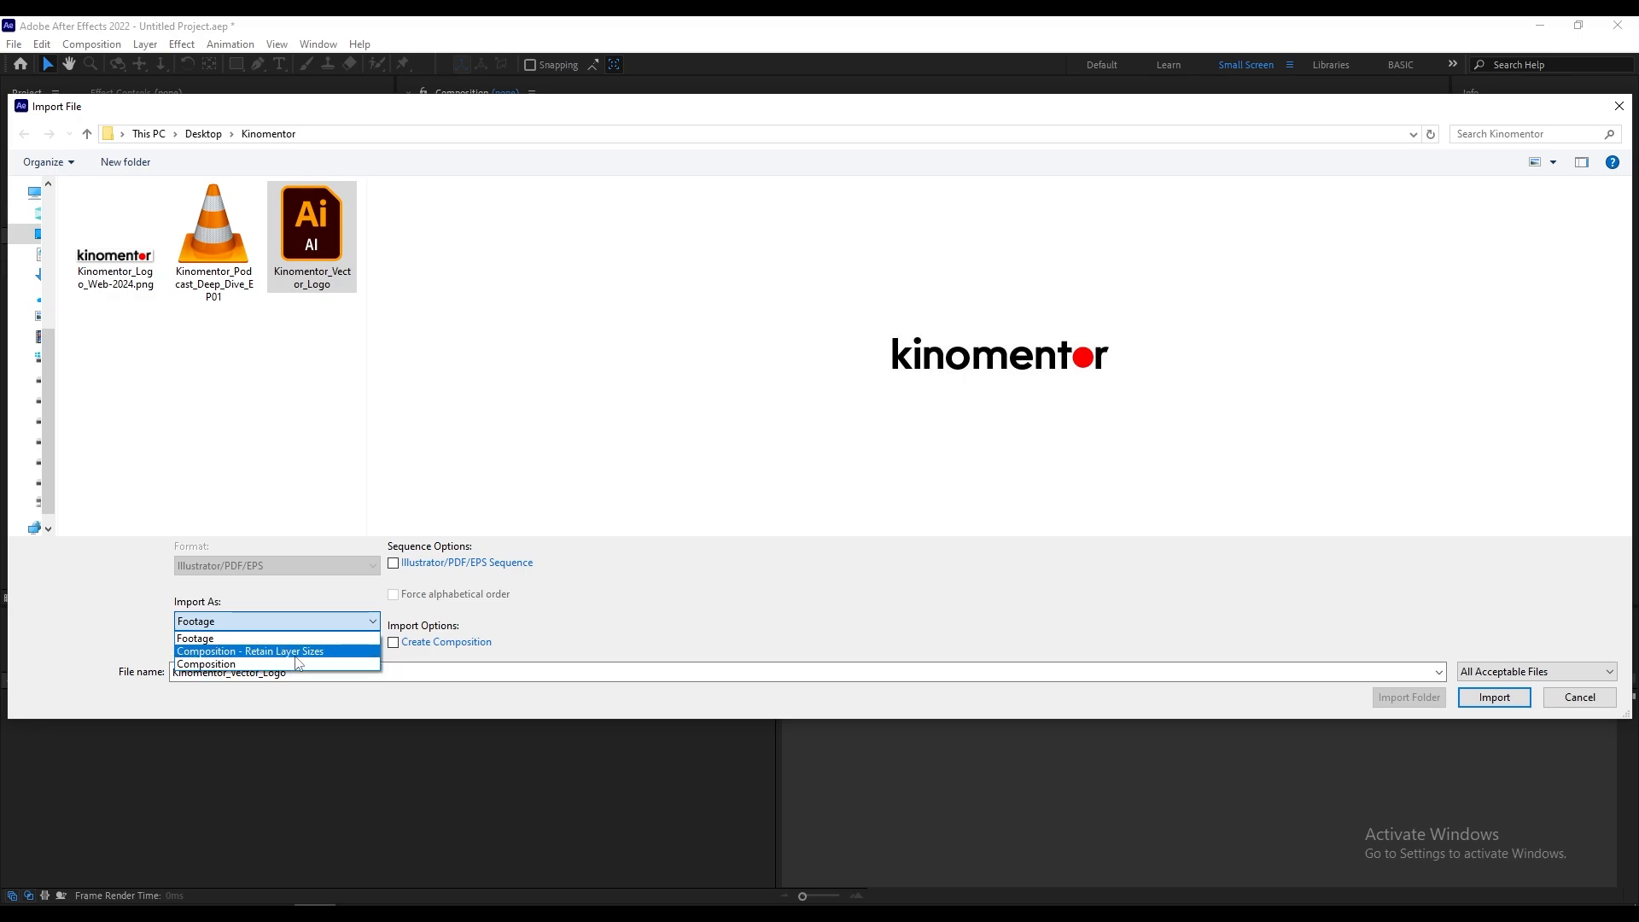
pyautogui.click(212, 664)
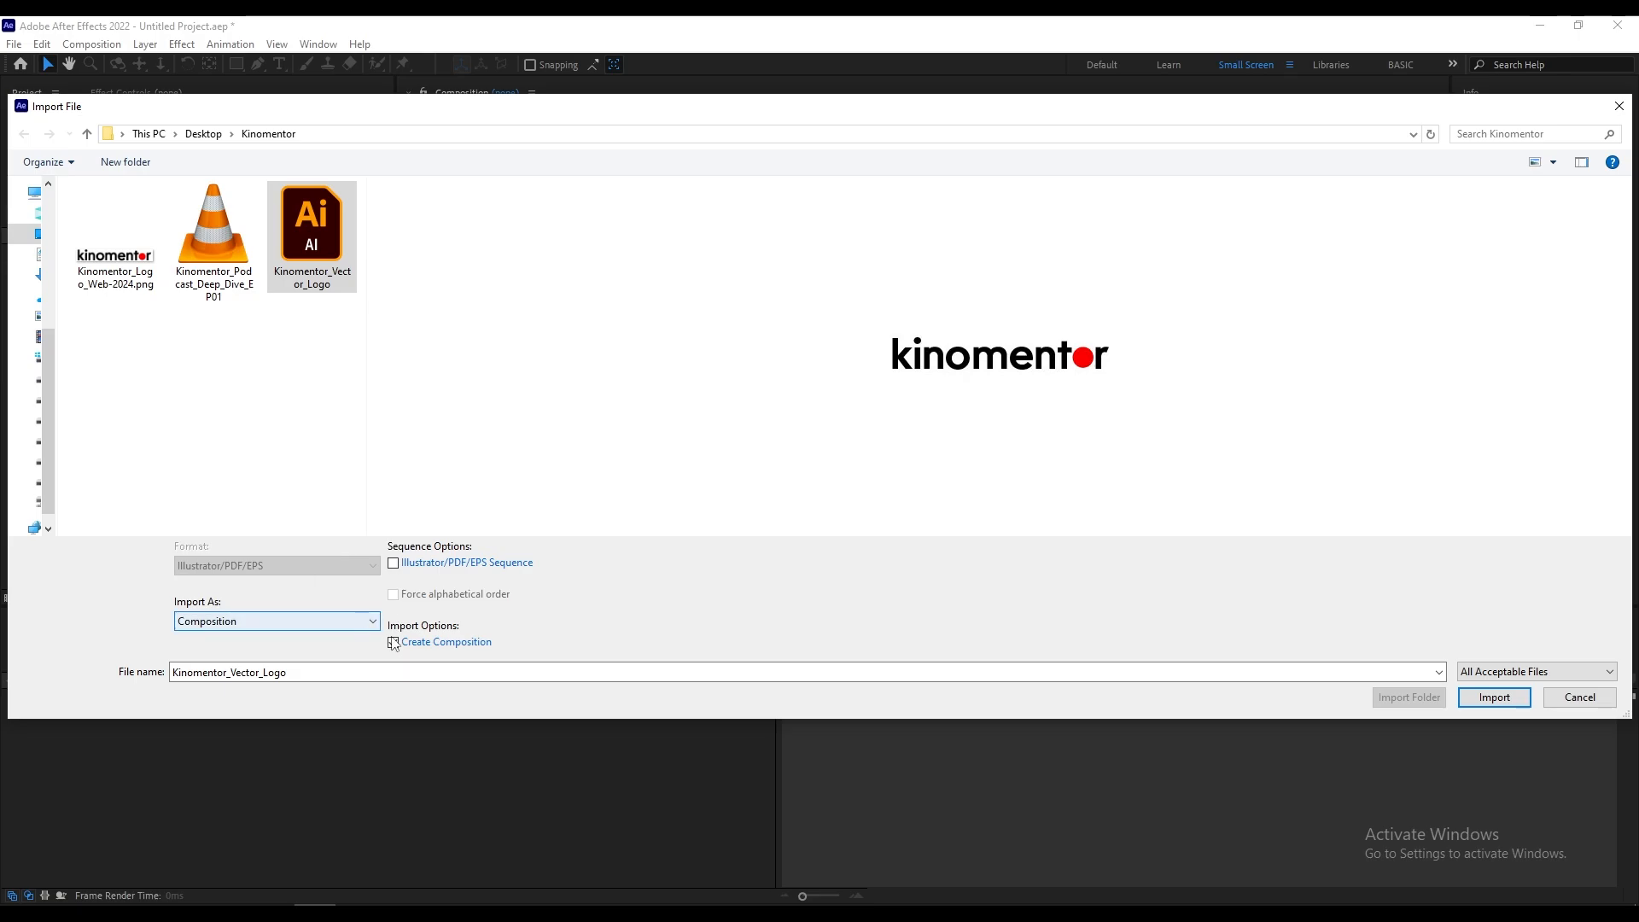
pyautogui.click(1475, 695)
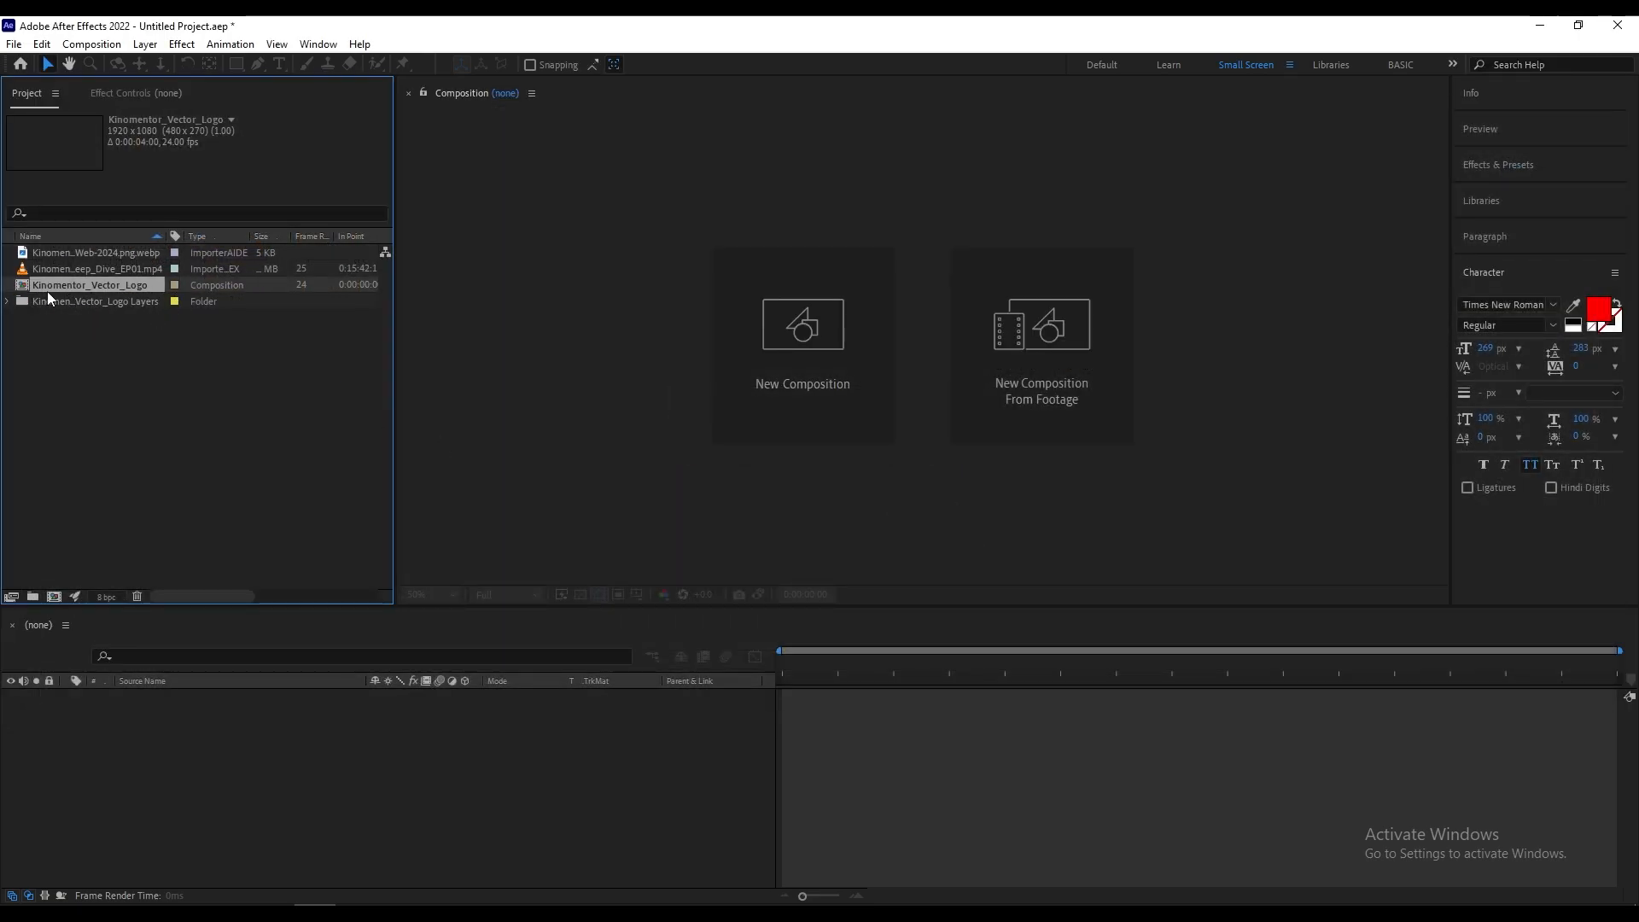
# Step: Open the Kinomentor_Vector_Logo composition, turn on its transparency grid and select Layer 1
pyautogui.hotkey('ctrl', 'i')
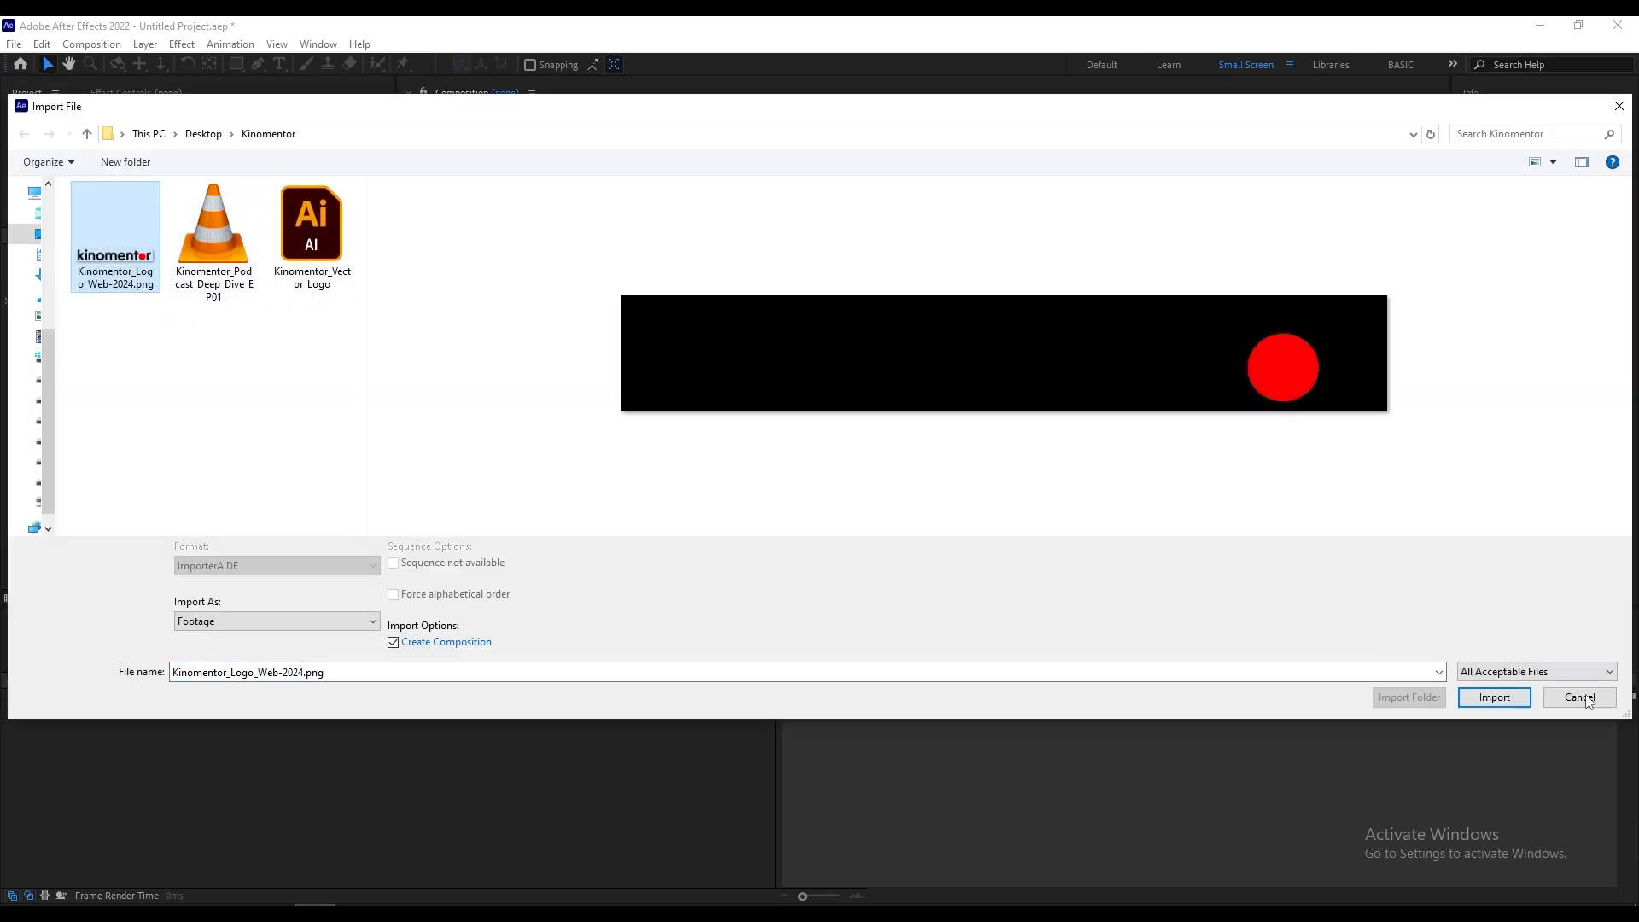
pyautogui.click(1580, 697)
pyautogui.doubleClick(120, 282)
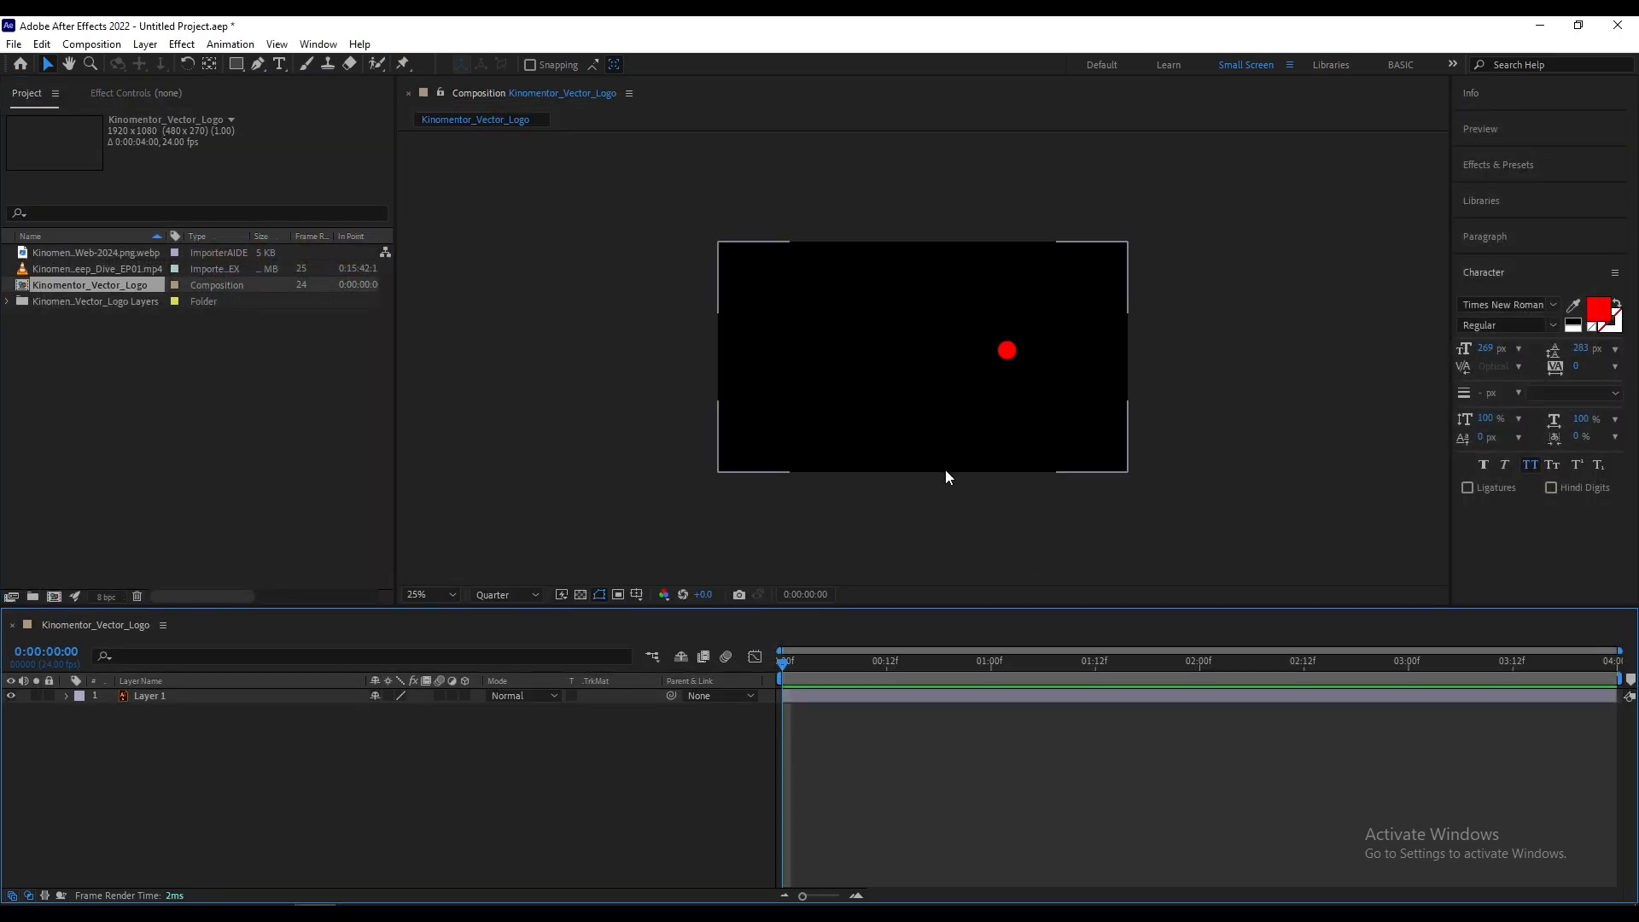
pyautogui.click(583, 597)
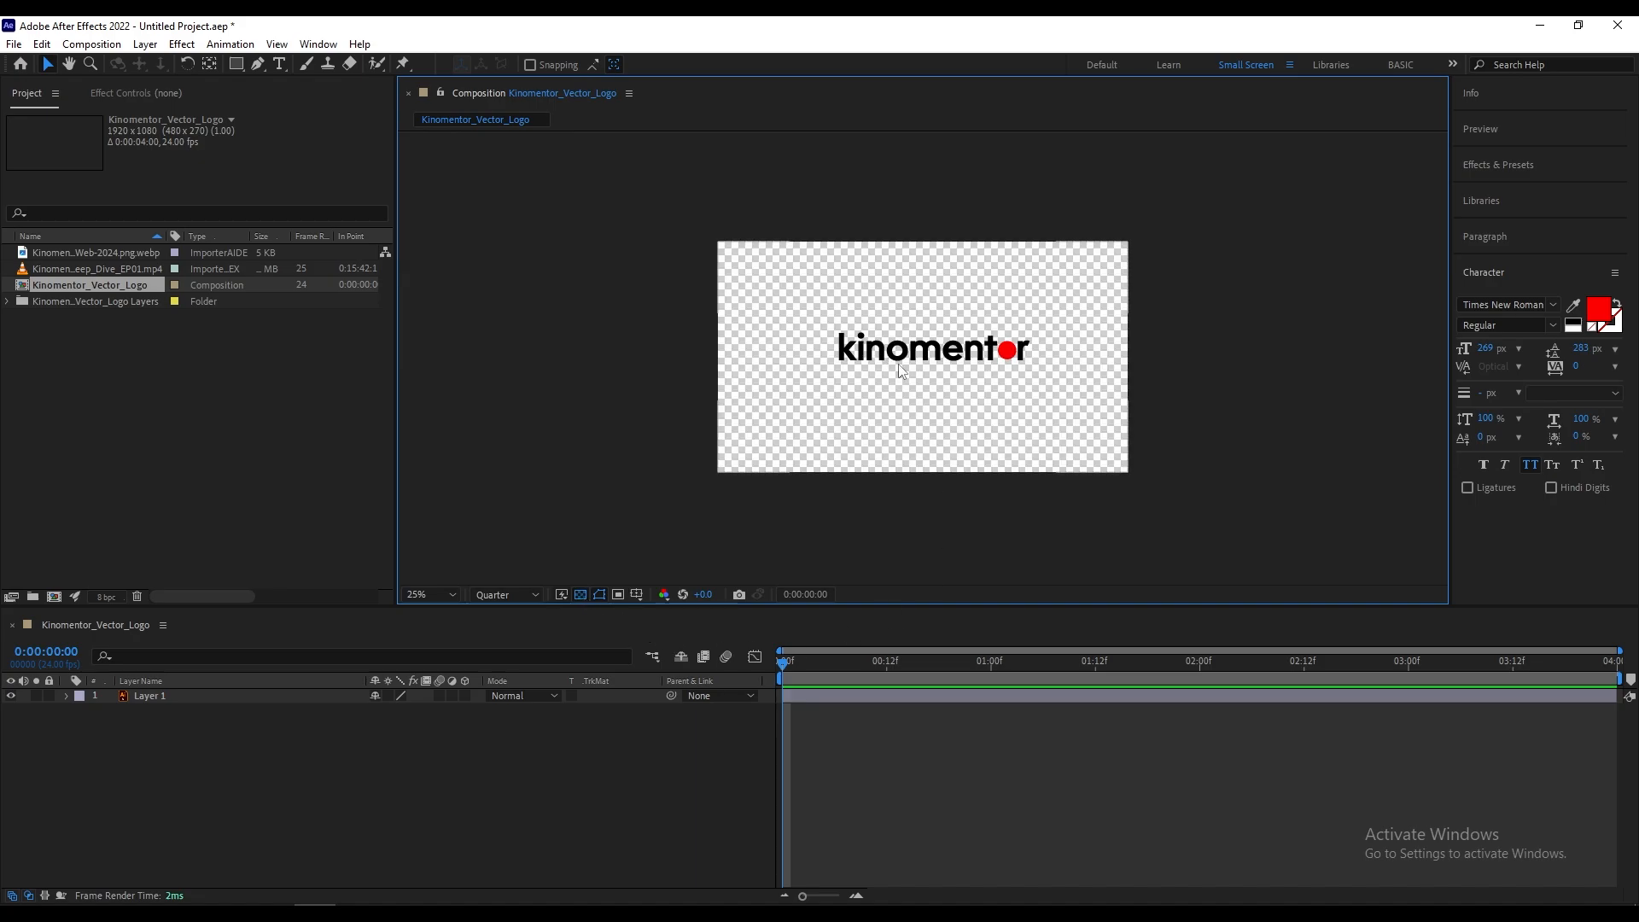
pyautogui.press('.')
pyautogui.press(',')
pyautogui.press('.')
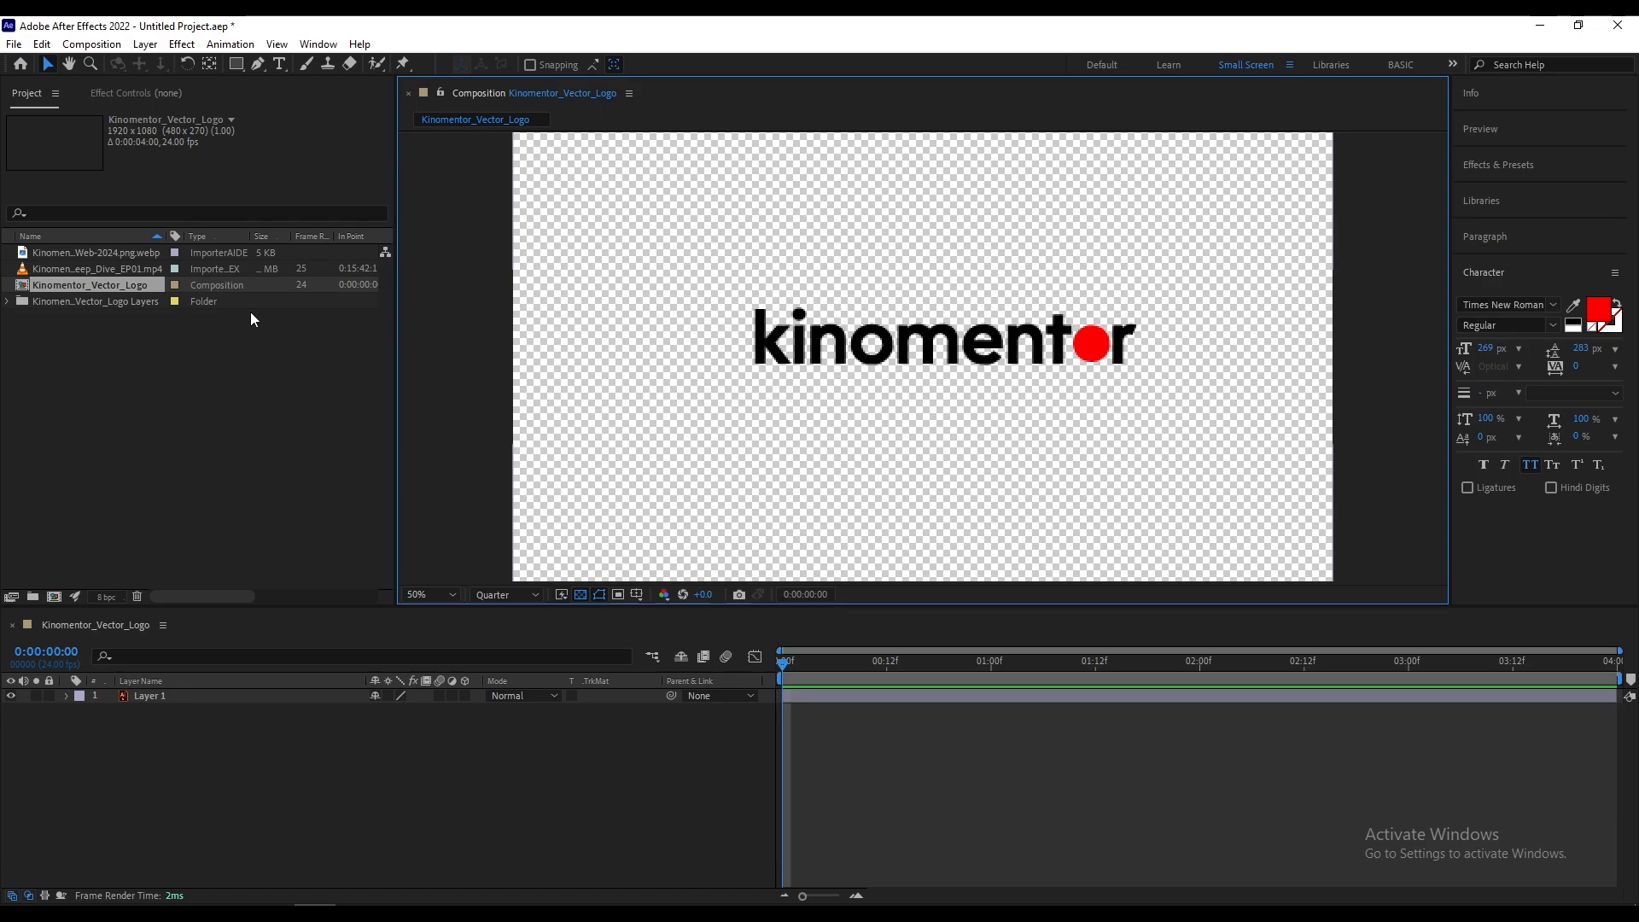
pyautogui.click(162, 696)
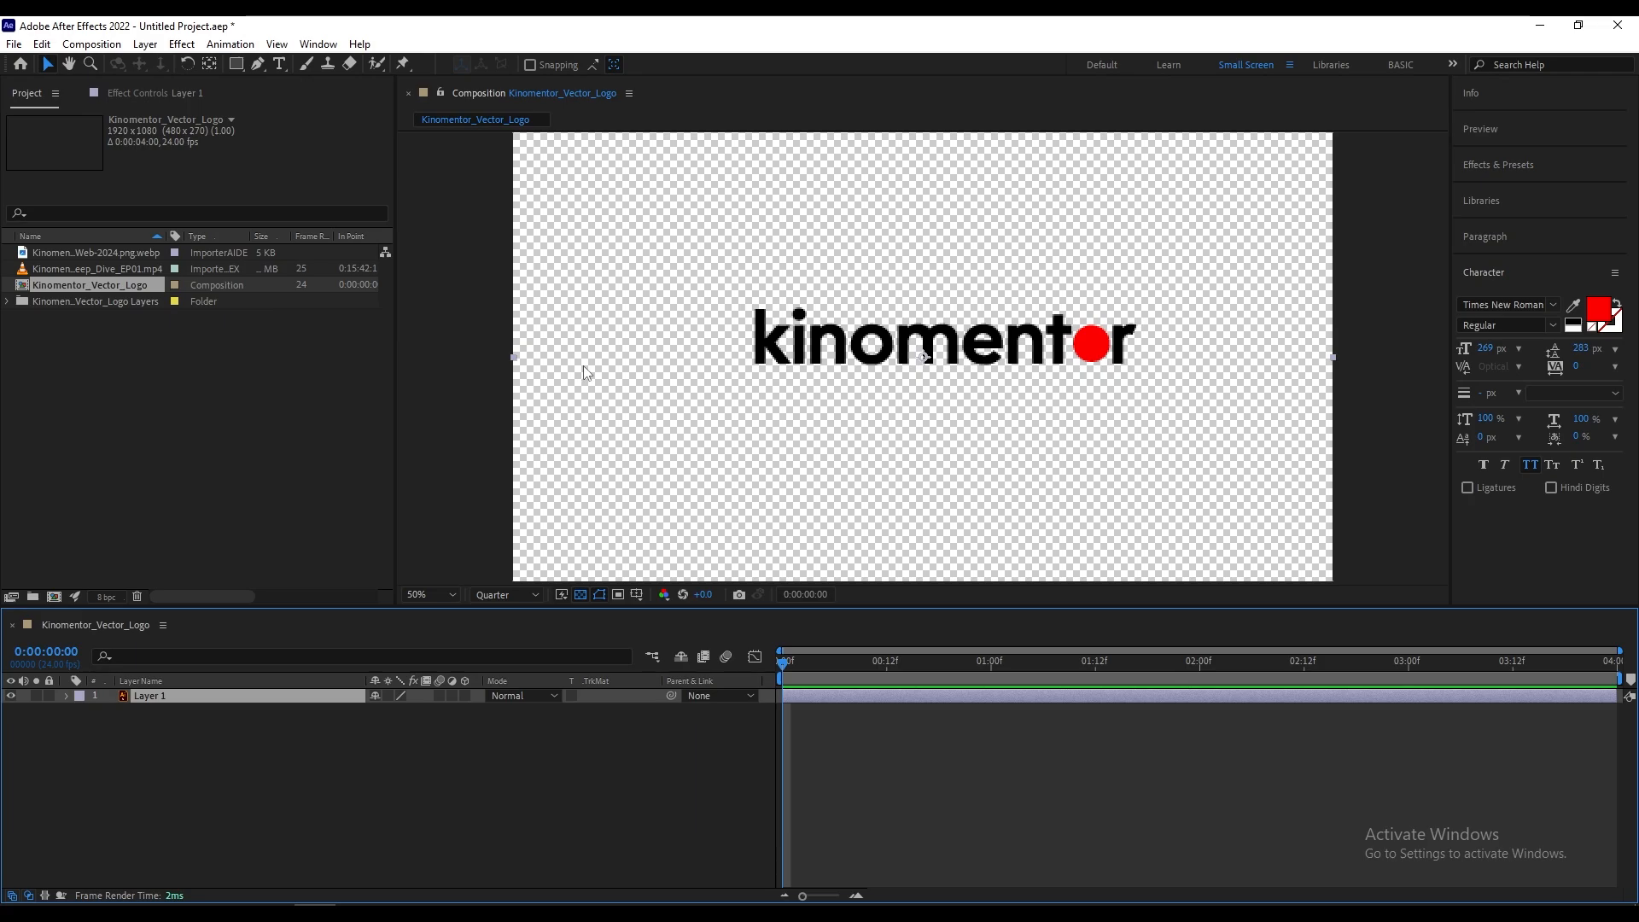
# Step: Import the Kinomentor_Vector_Logo Illustrator file as Composition - Retain Layer Sizes, with the Create Composition option enabled
pyautogui.doubleClick(191, 391)
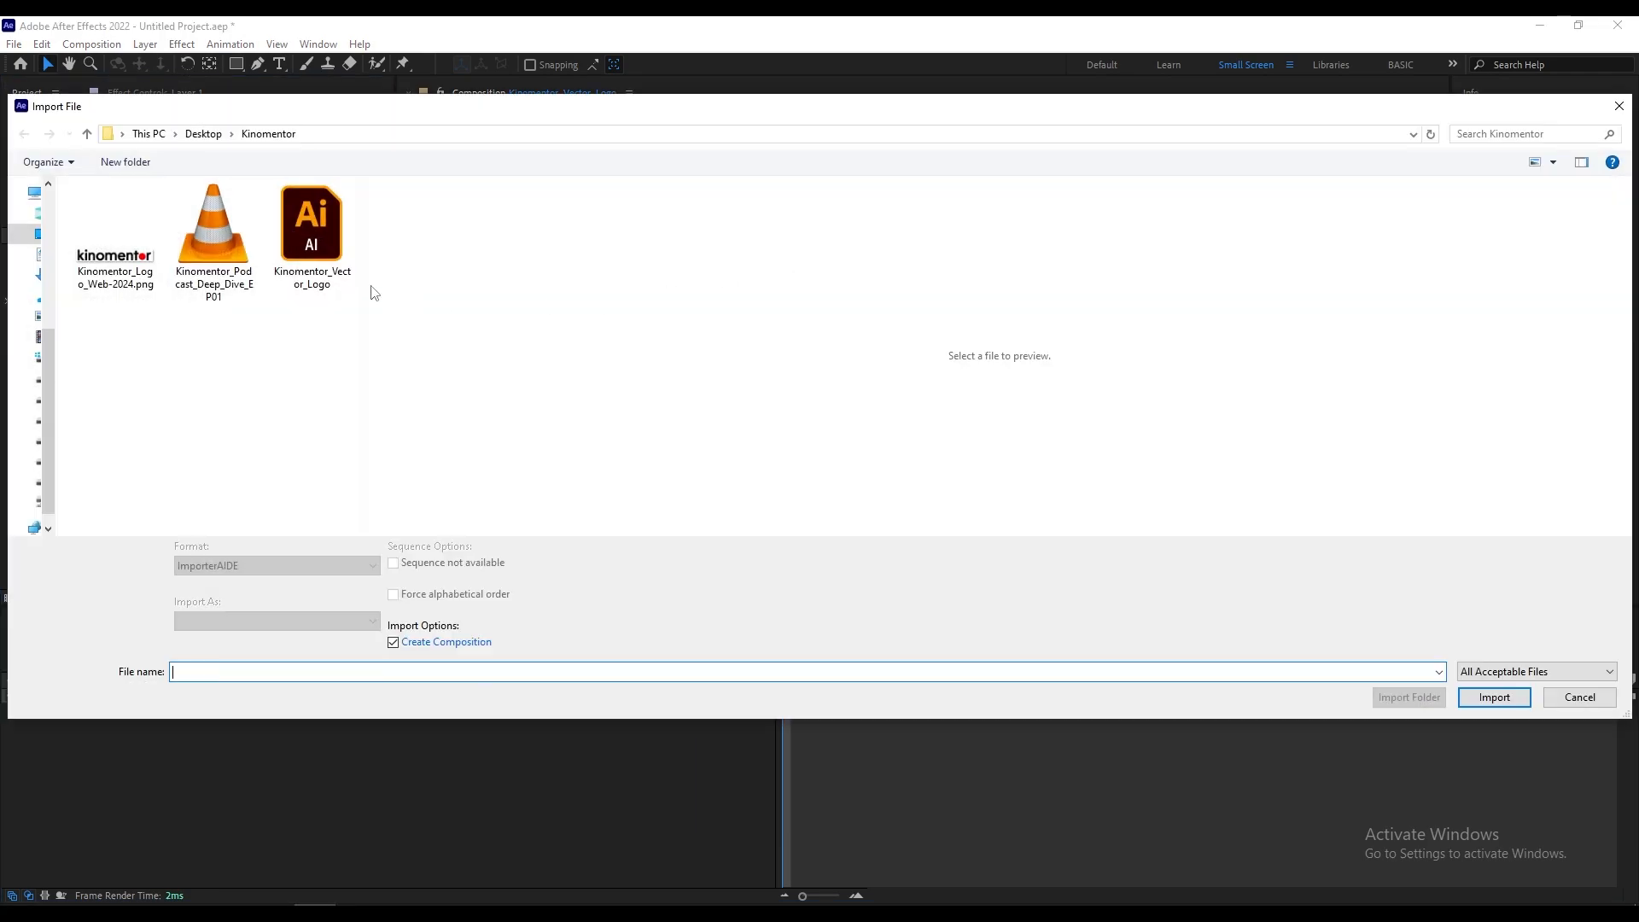
pyautogui.click(311, 235)
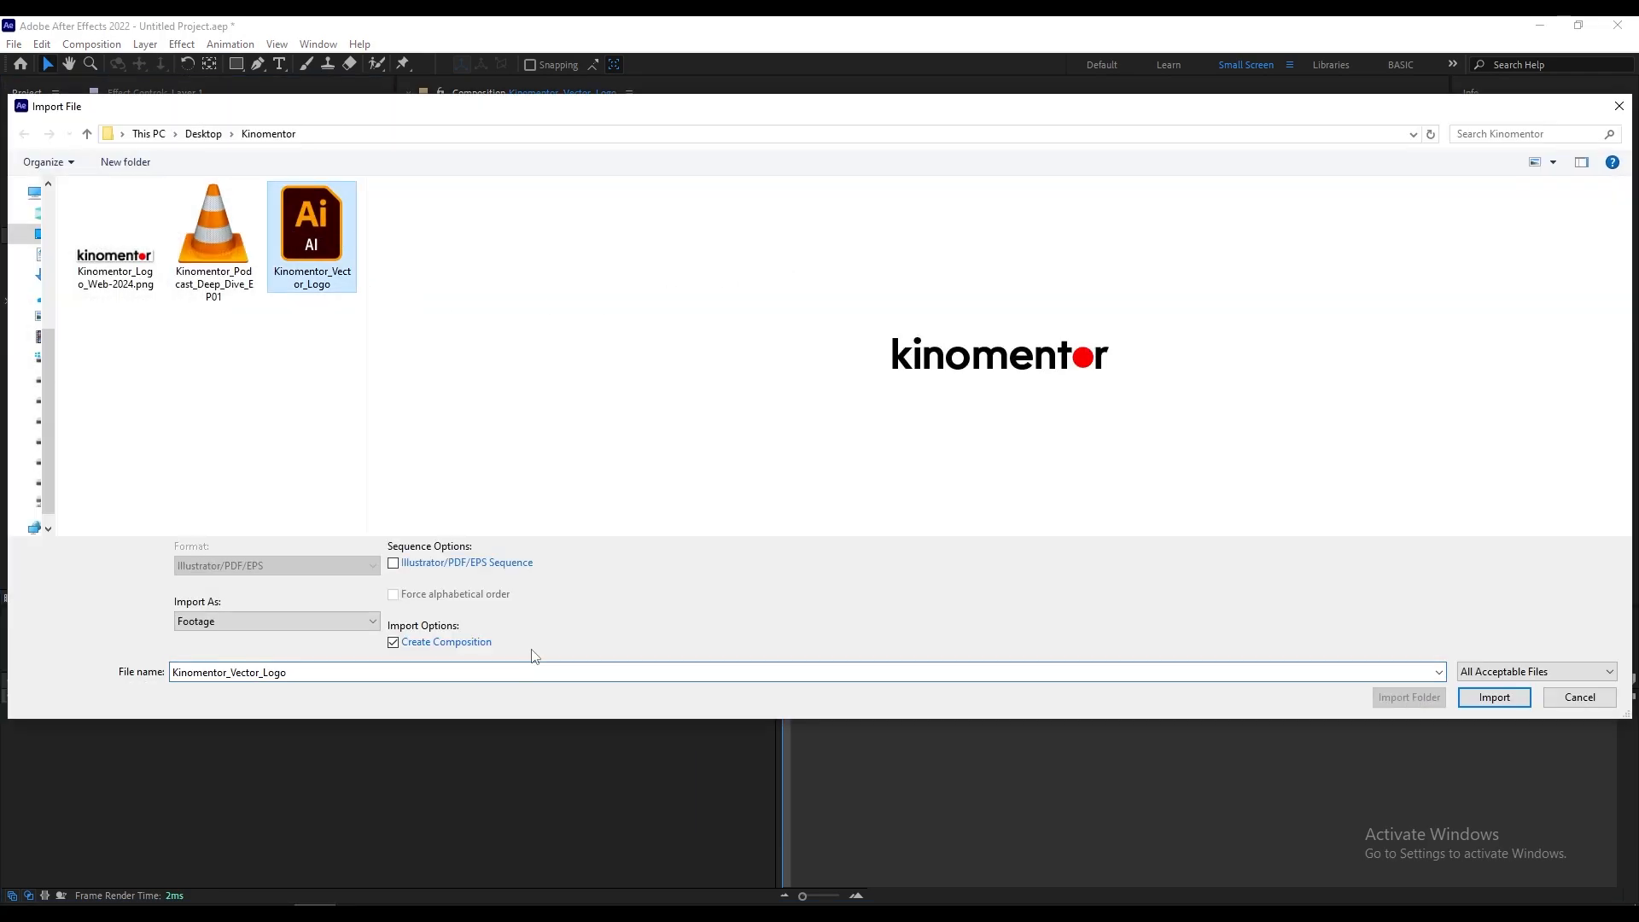
pyautogui.click(331, 621)
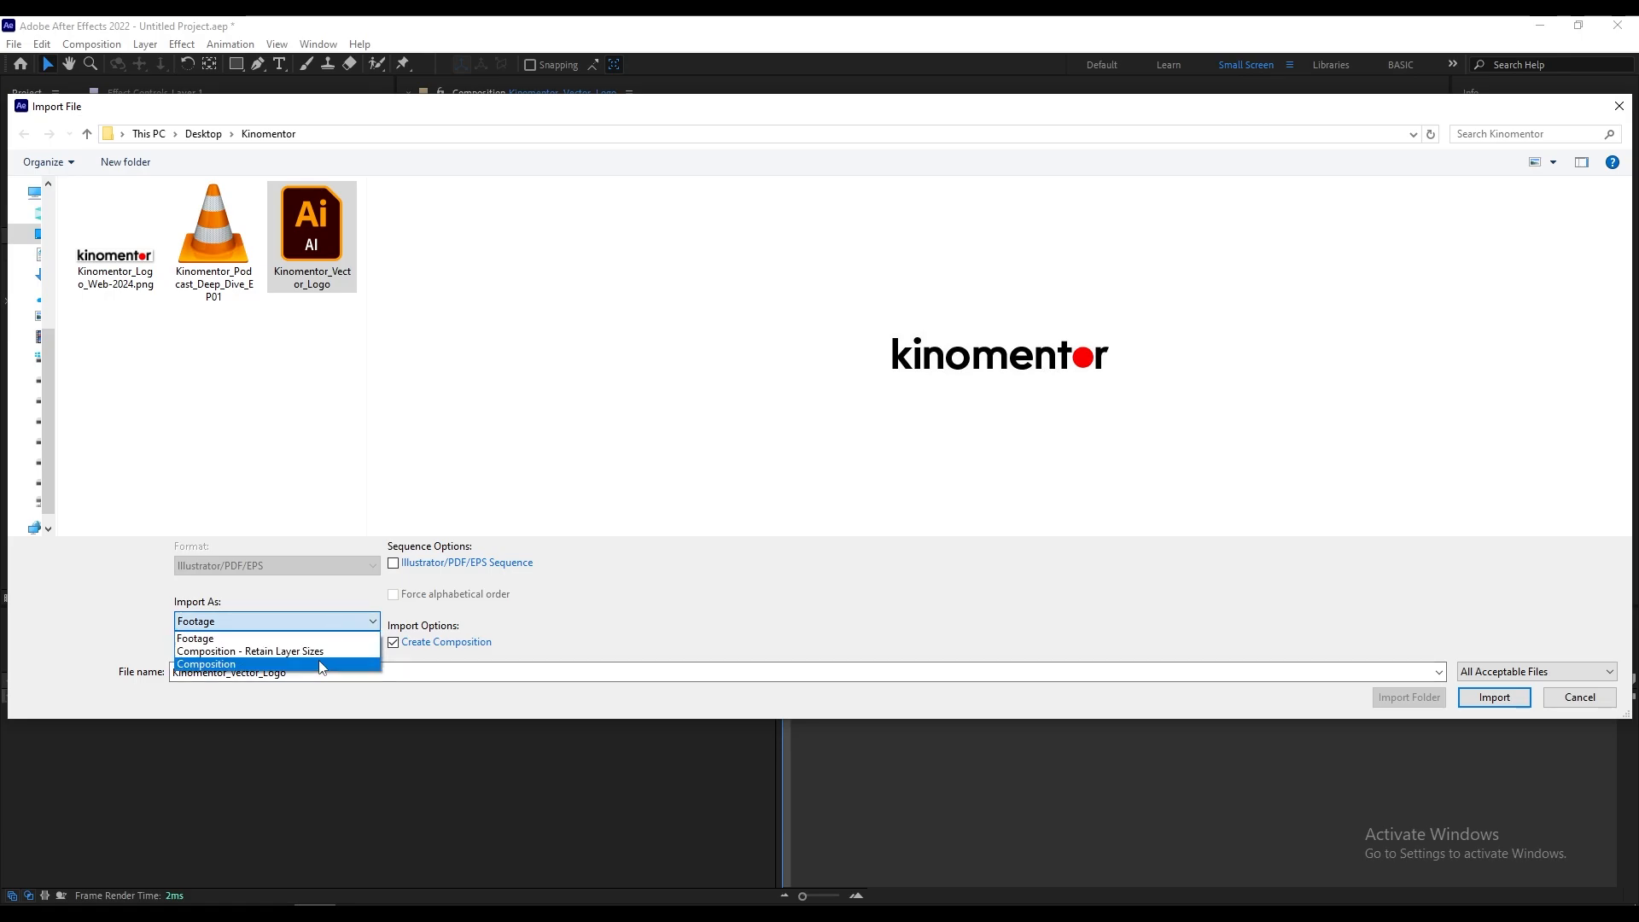
pyautogui.click(271, 652)
pyautogui.moveTo(456, 113)
pyautogui.mouseDown()
pyautogui.moveTo(574, 435)
pyautogui.moveTo(486, 304)
pyautogui.moveTo(424, 115)
pyautogui.moveTo(460, 115)
pyautogui.mouseUp()
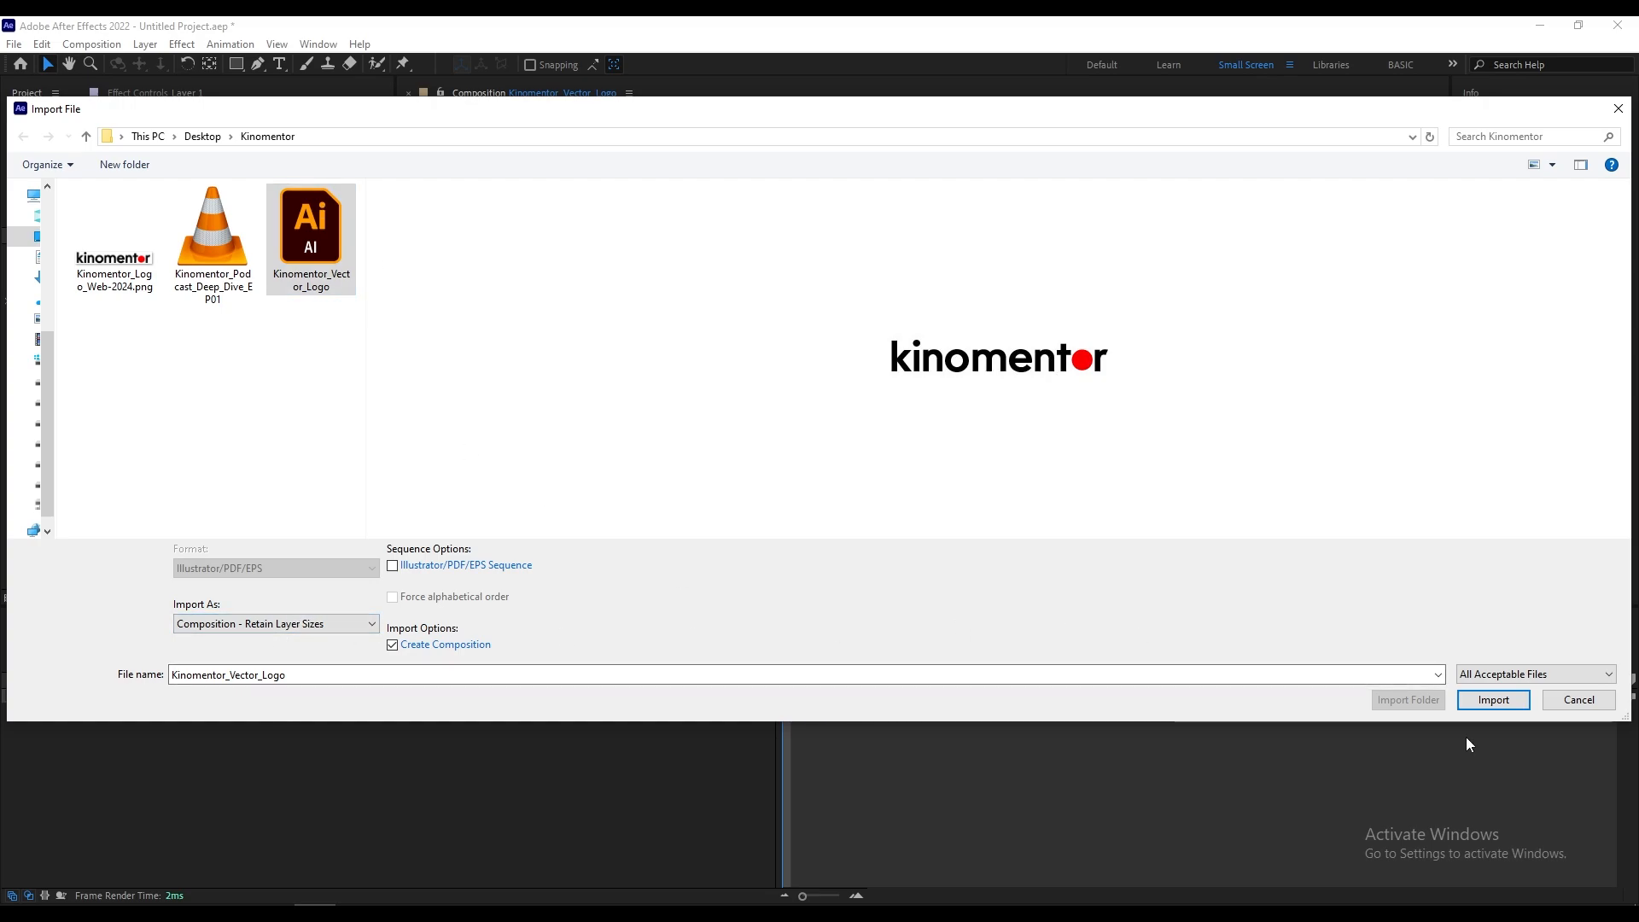
pyautogui.click(1489, 698)
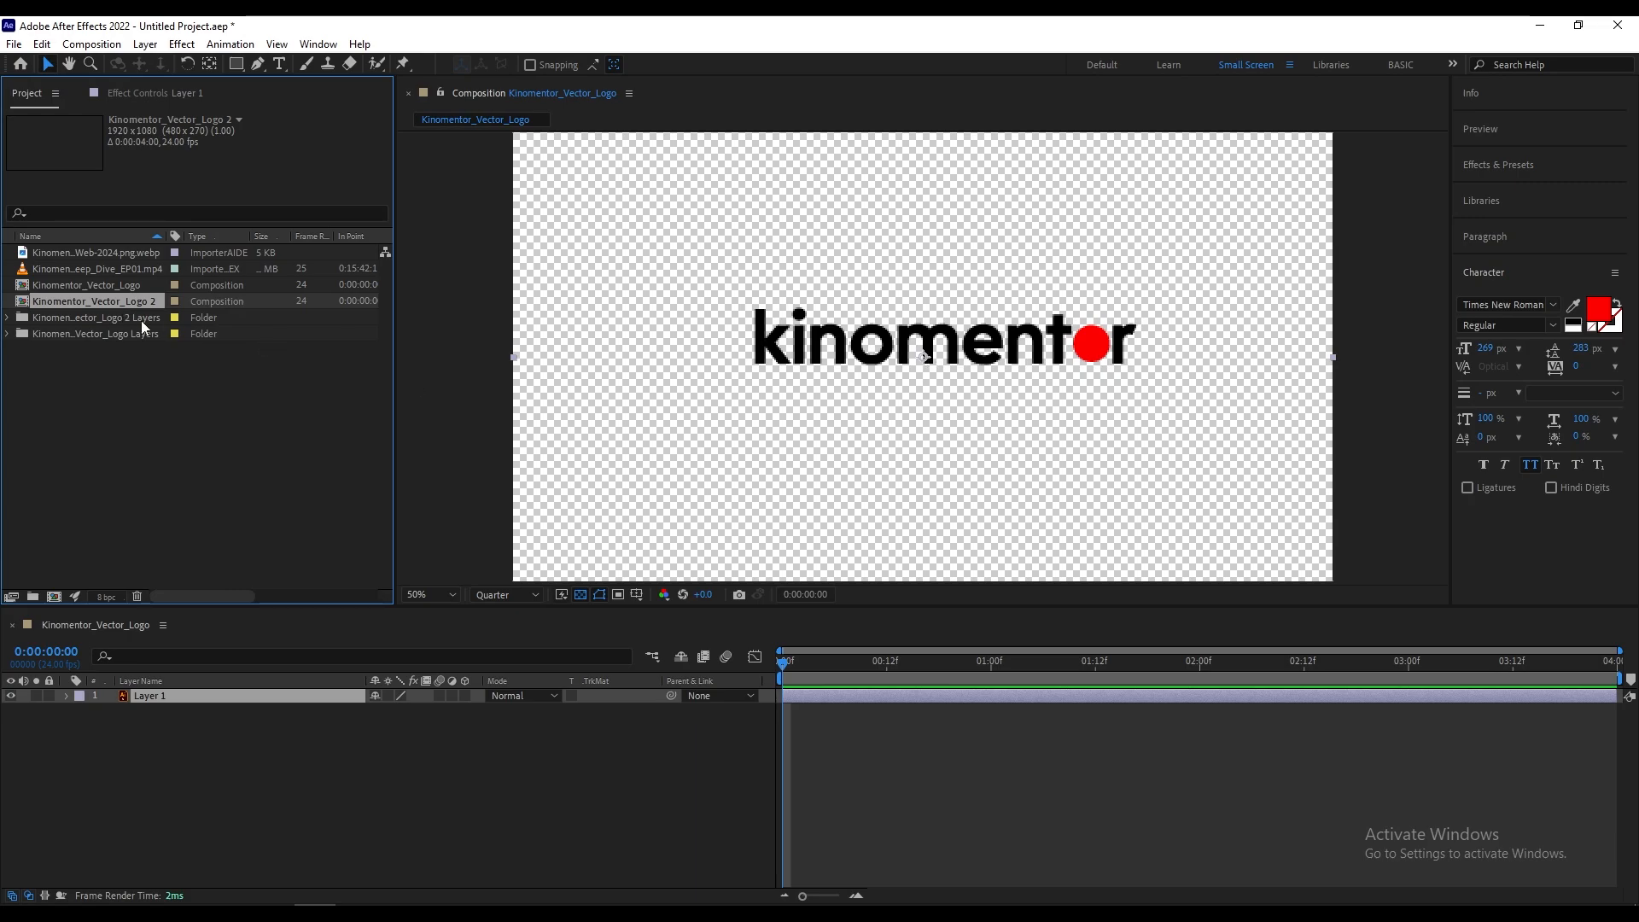
# Step: Reopen the Kinomentor_Vector_Logo composition and try moving Layer 1 to inspect its bounding box and anchor point, restoring its original position
pyautogui.doubleClick(115, 287)
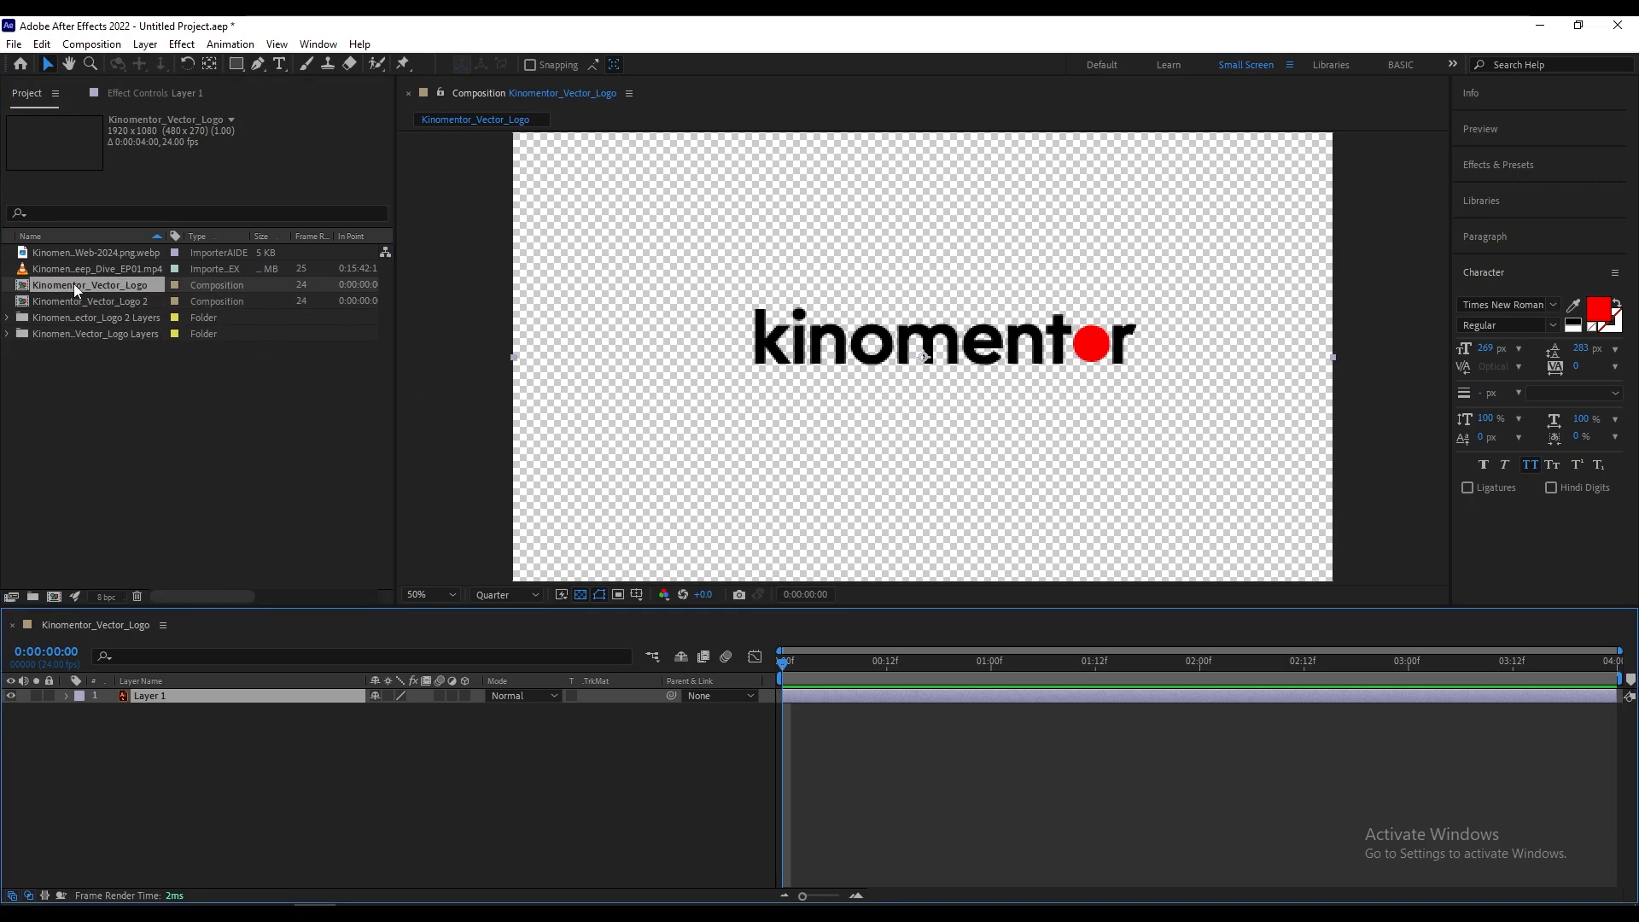
pyautogui.click(507, 549)
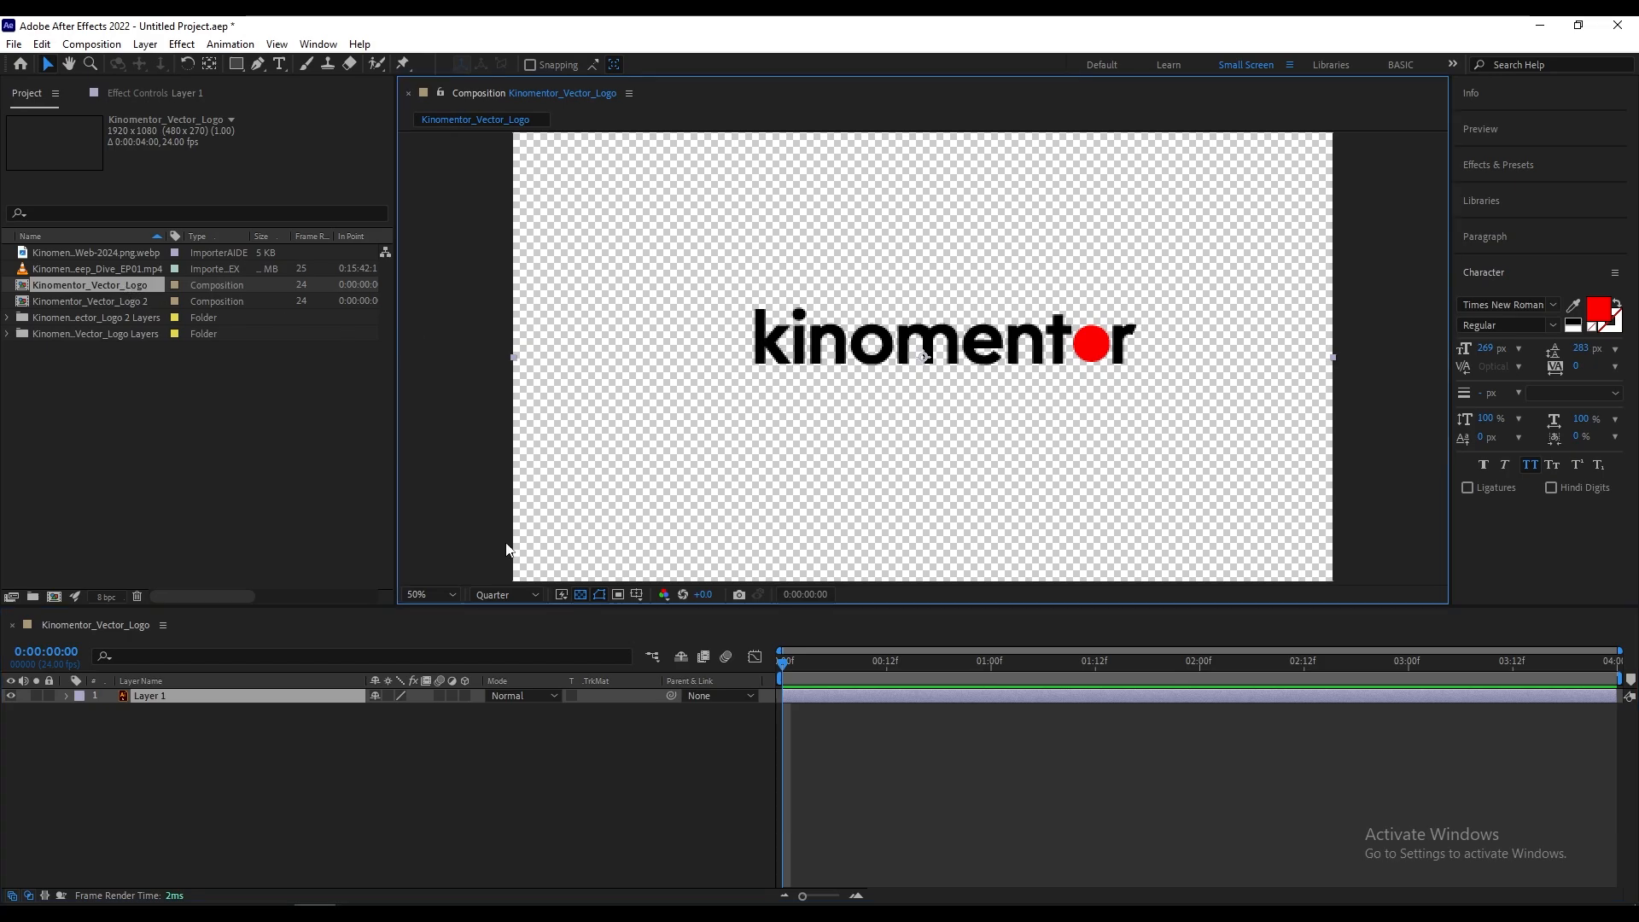
pyautogui.click(204, 669)
pyautogui.click(194, 696)
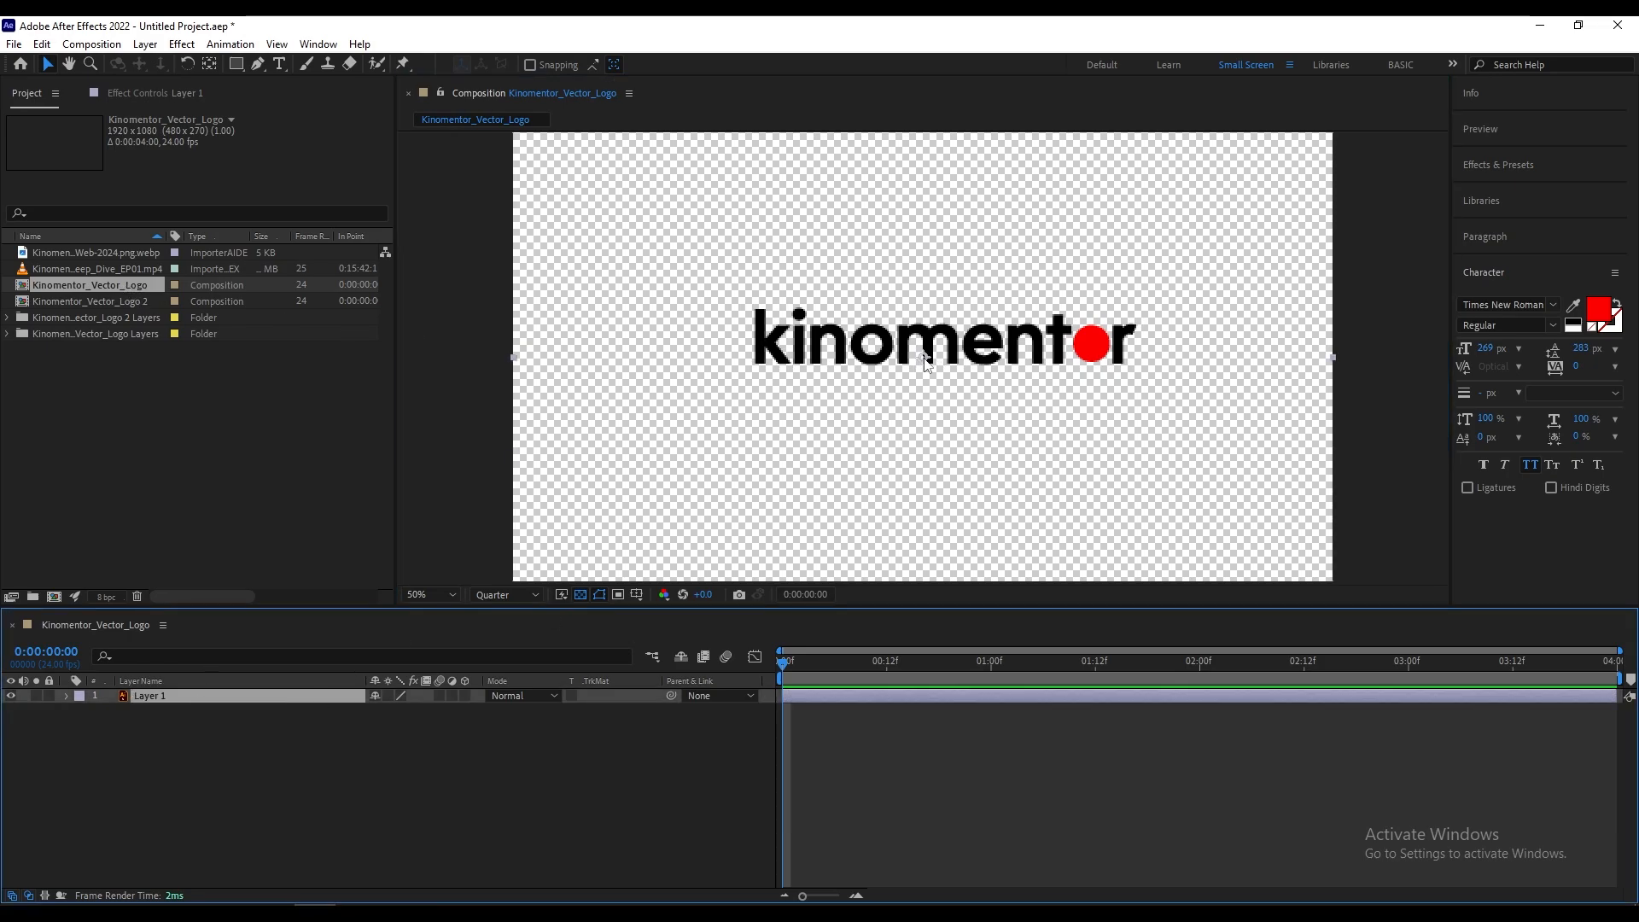
pyautogui.moveTo(926, 362); pyautogui.dragTo(974, 401)
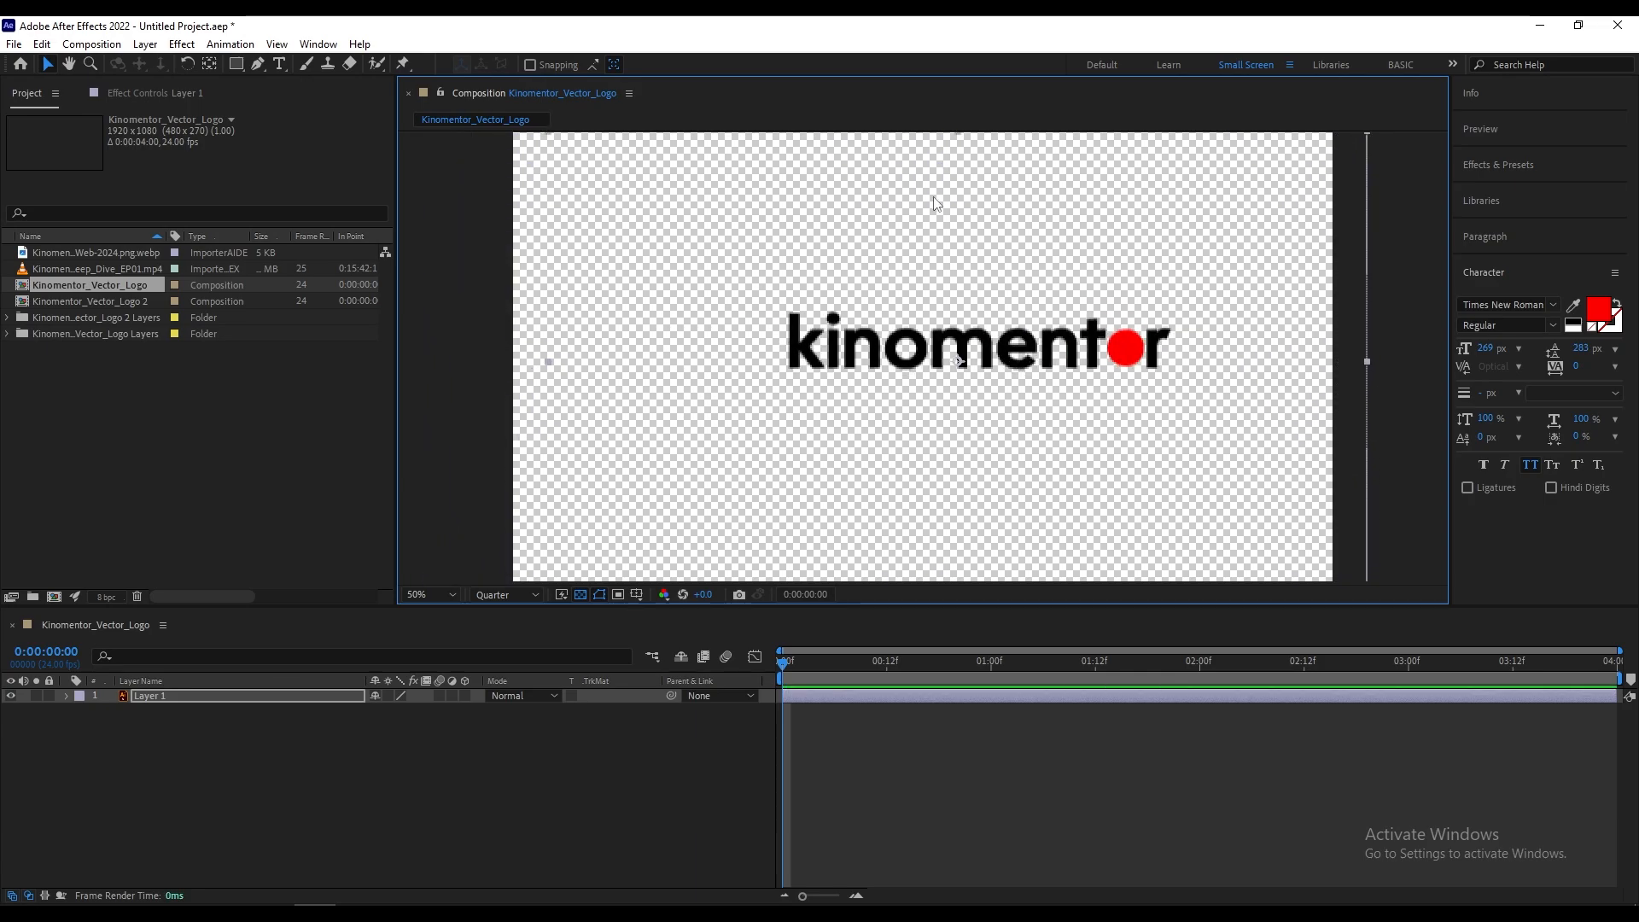
pyautogui.press(',')
pyautogui.hotkey('ctrl', 'Home')
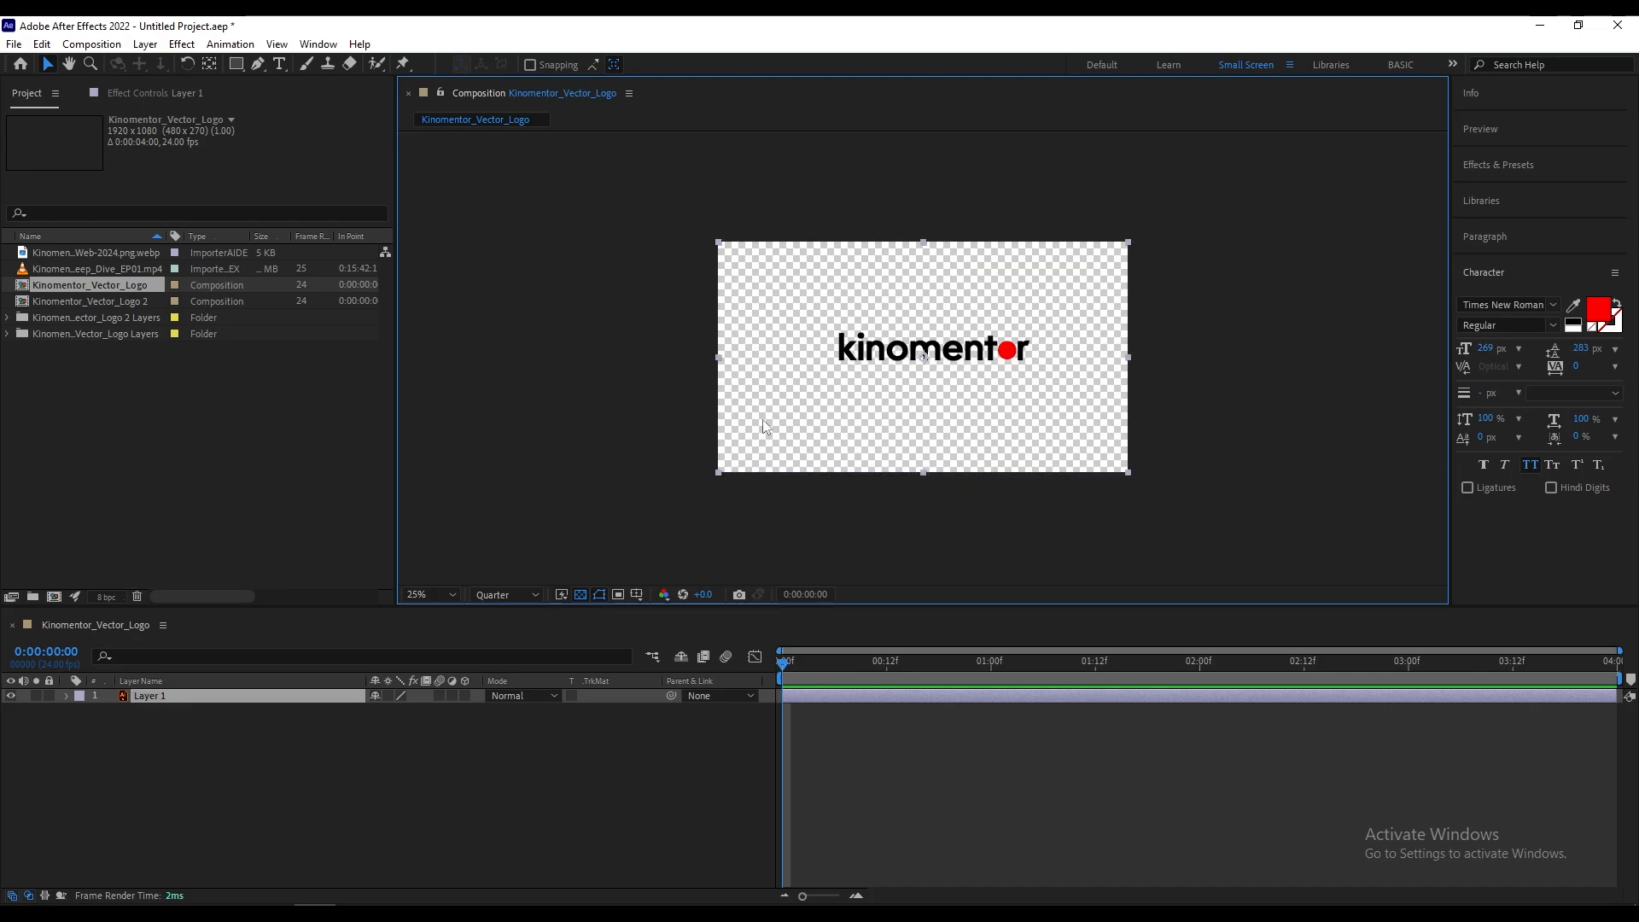
pyautogui.press('.')
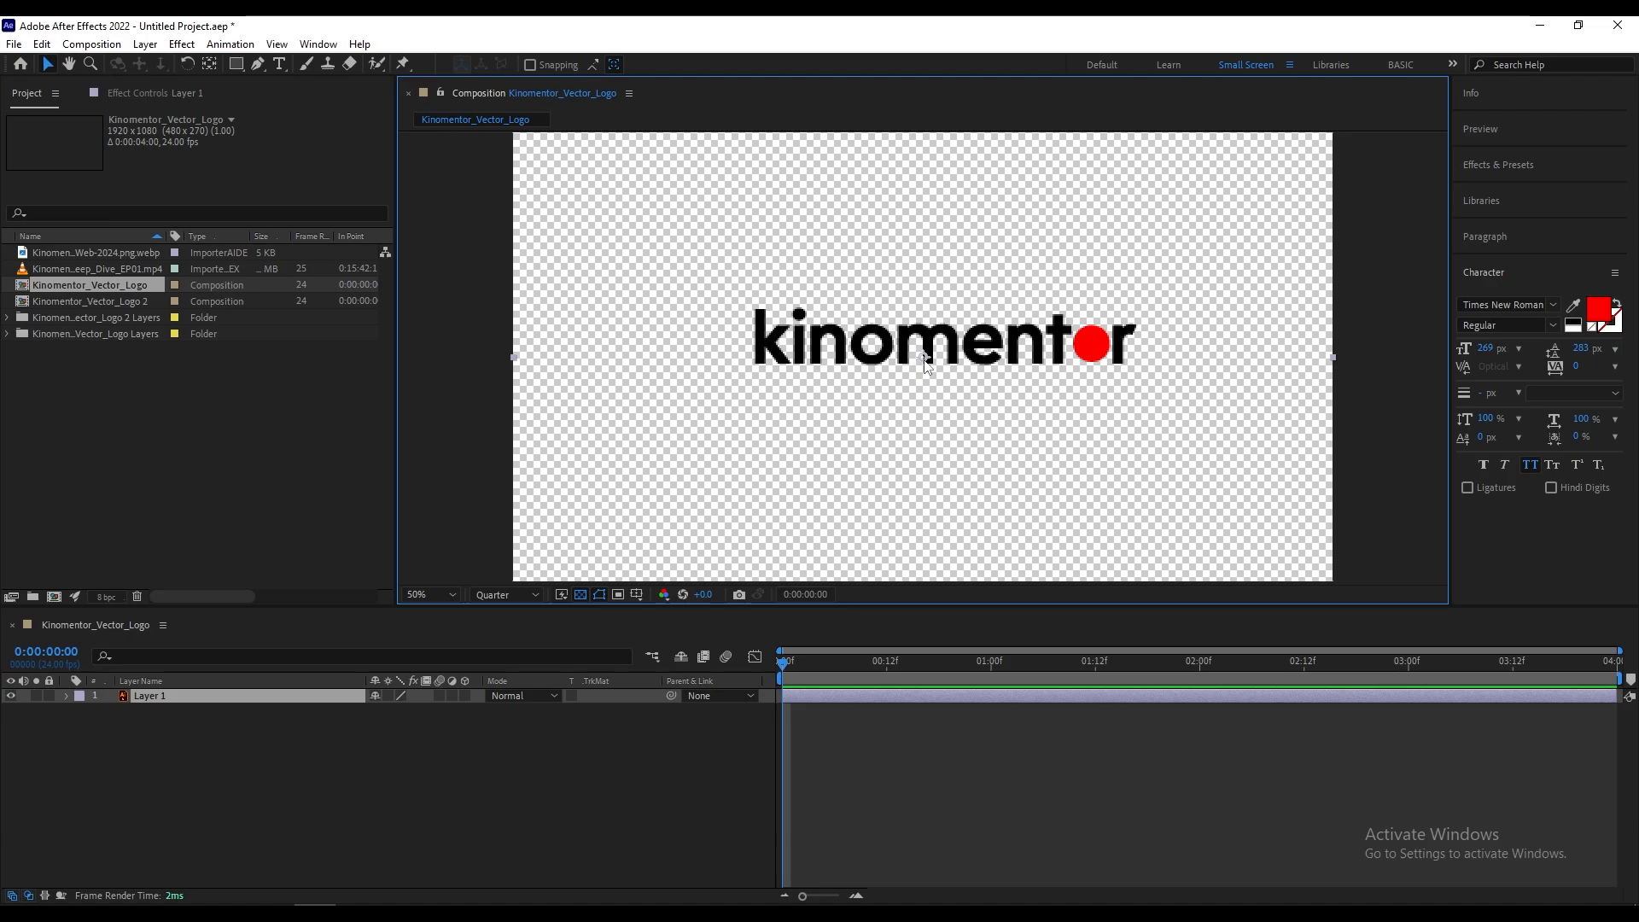
# Step: Open the Kinomentor_Vector_Logo 2 composition, select Layer 1 and try moving it slightly to inspect its bounding box, undoing the move
pyautogui.doubleClick(108, 302)
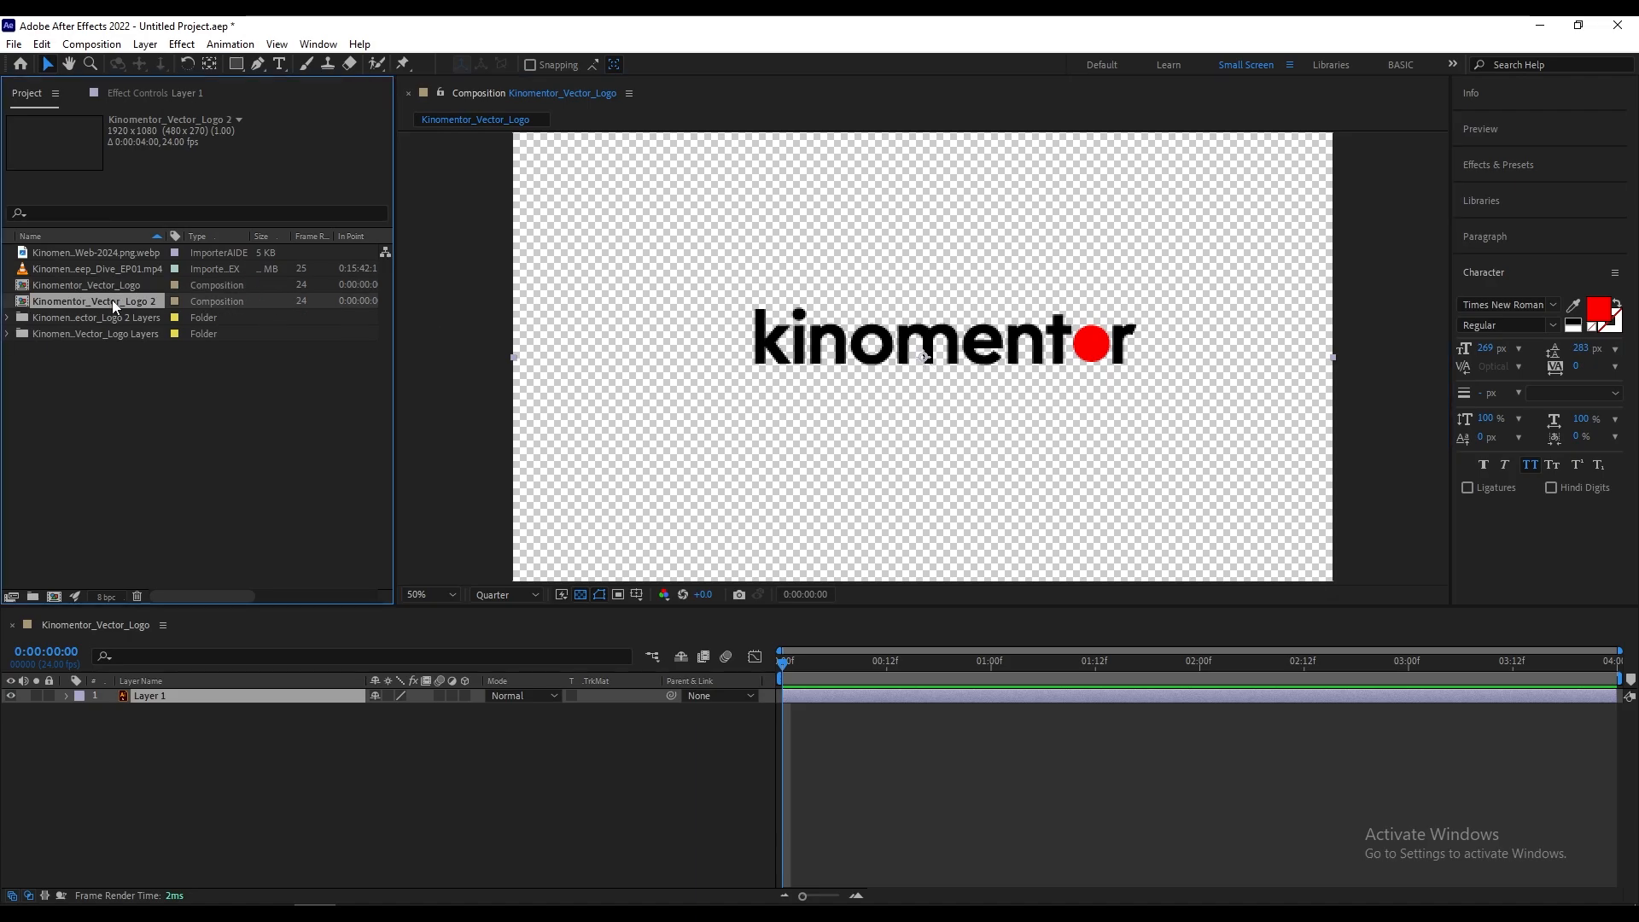
pyautogui.click(186, 698)
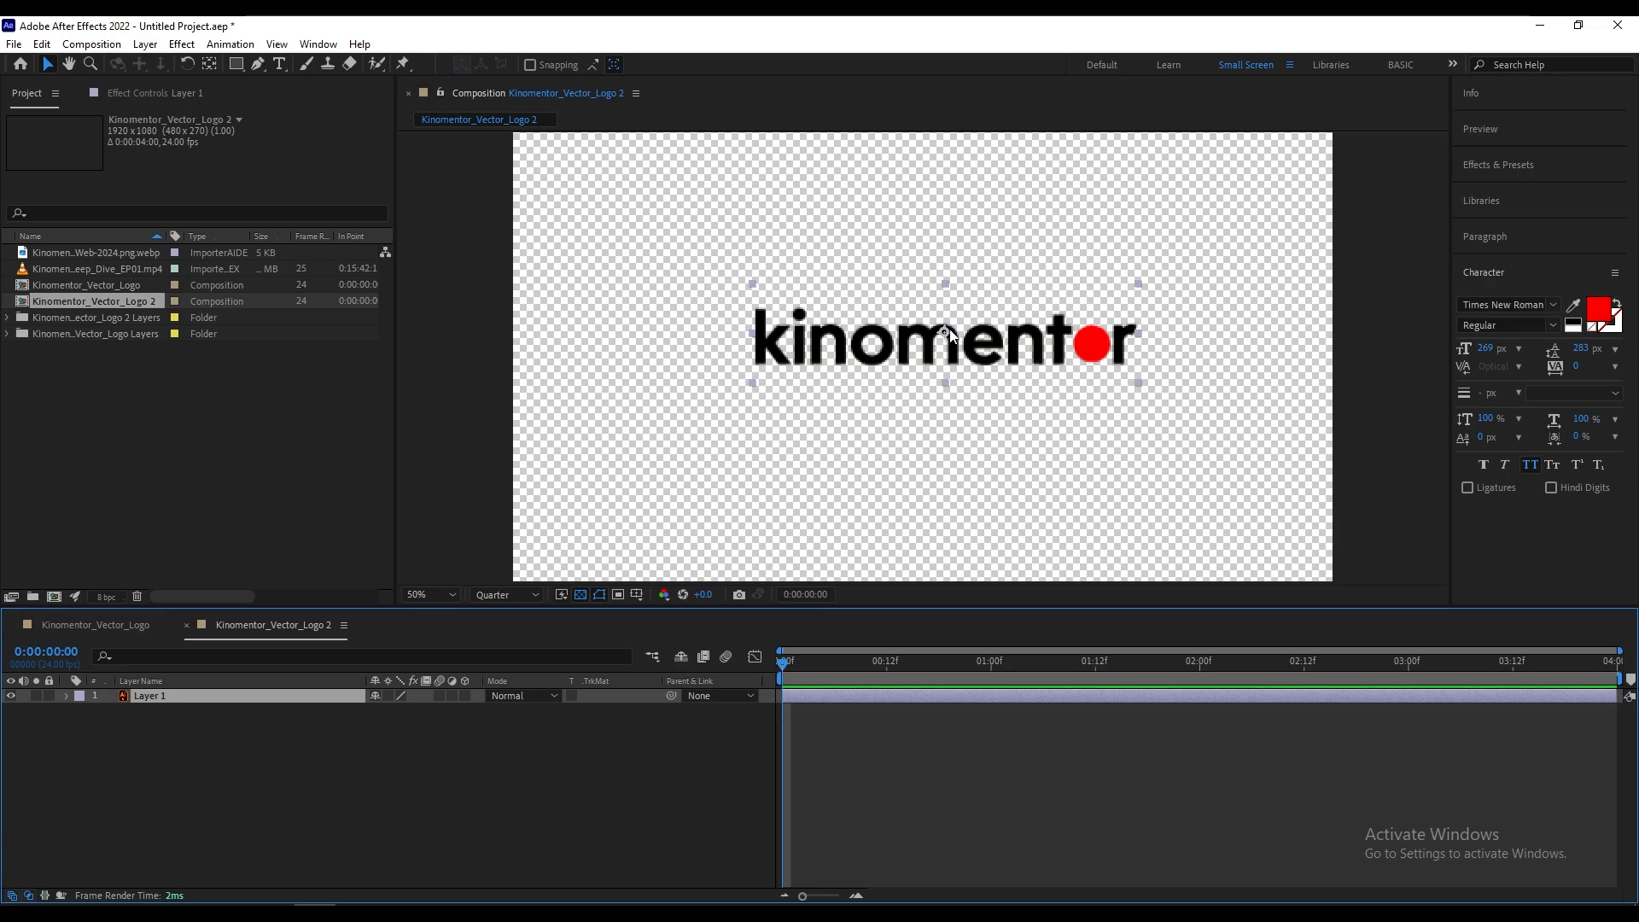
pyautogui.moveTo(946, 334)
pyautogui.mouseDown()
pyautogui.moveTo(982, 339)
pyautogui.moveTo(901, 350)
pyautogui.moveTo(932, 343)
pyautogui.mouseUp()
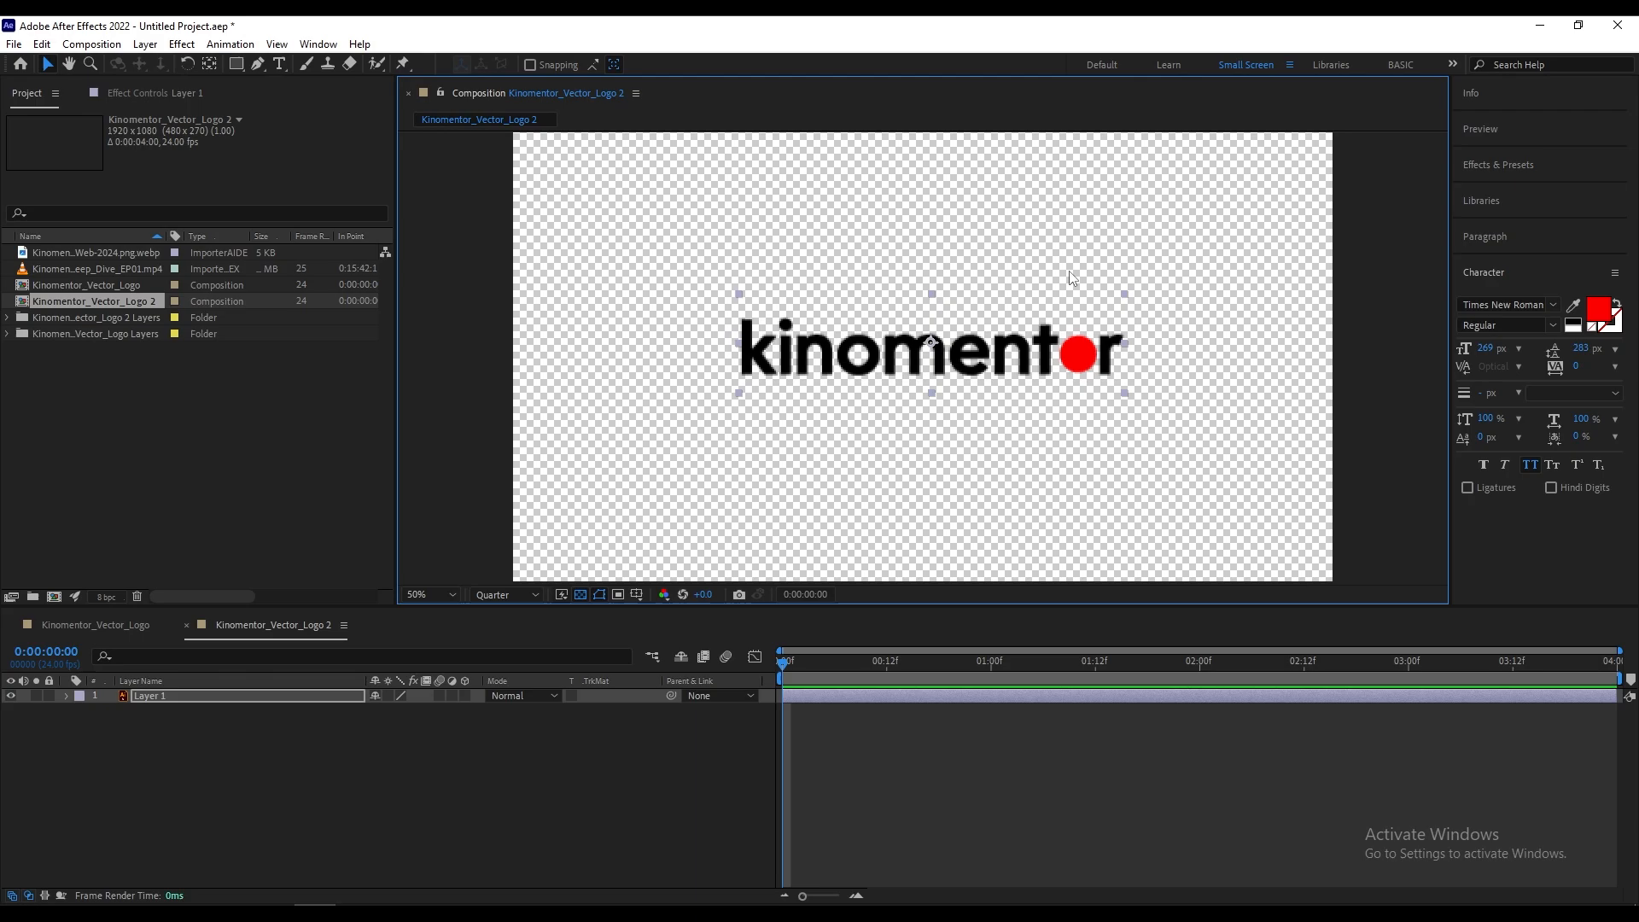
pyautogui.hotkey('ctrl', 'z')
pyautogui.scroll(-2, 1026, 275)
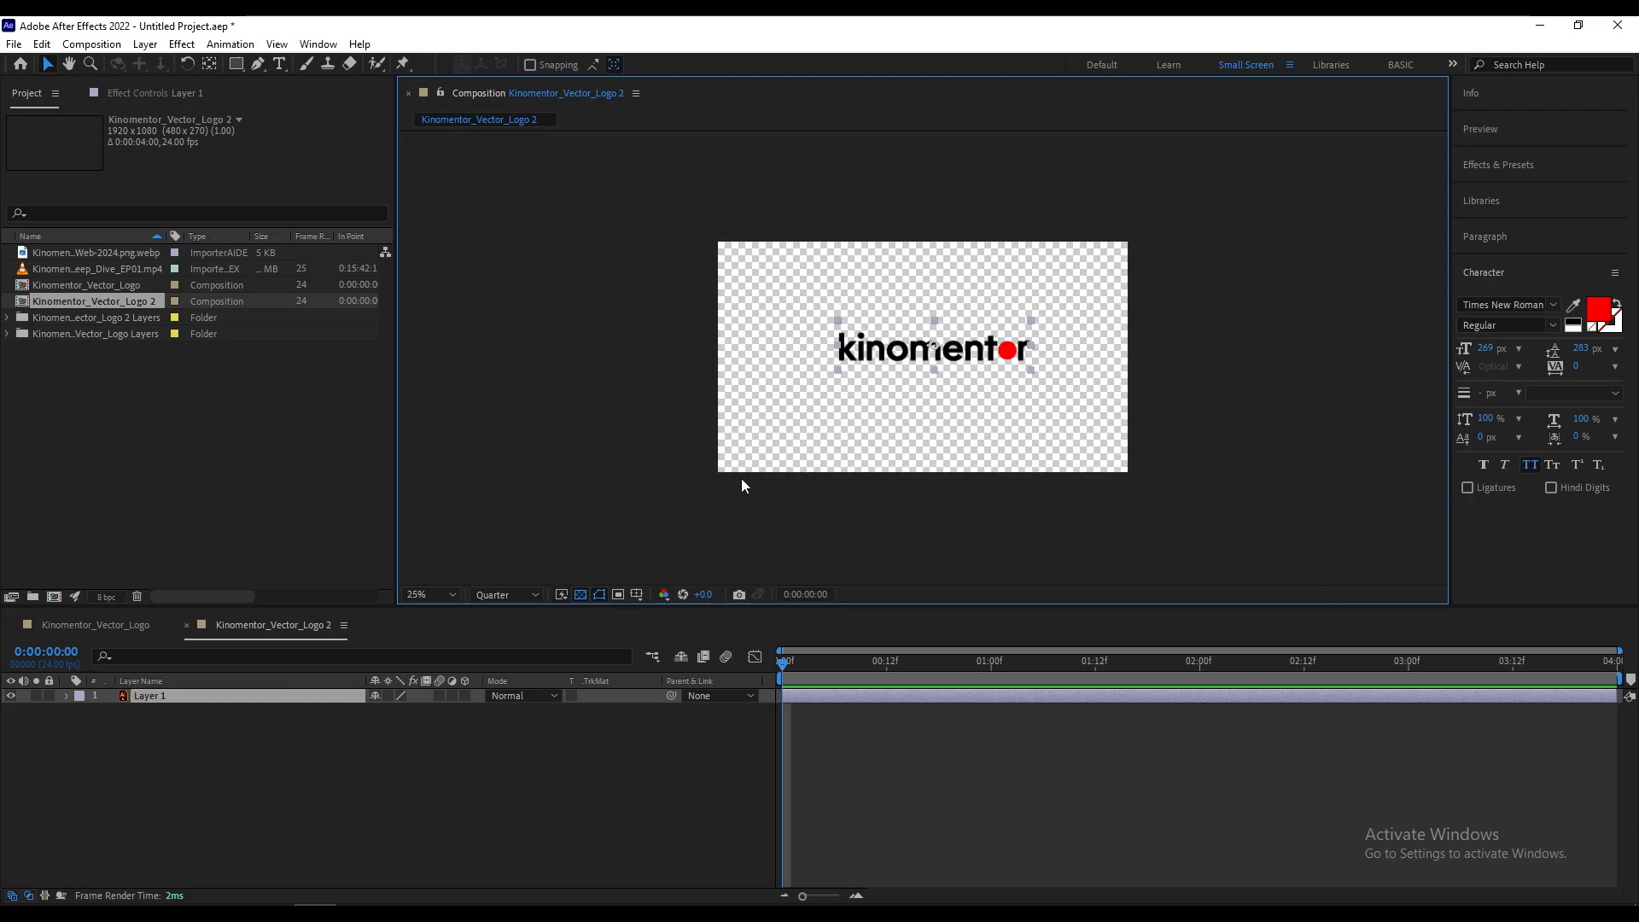
pyautogui.scroll(2, 964, 387)
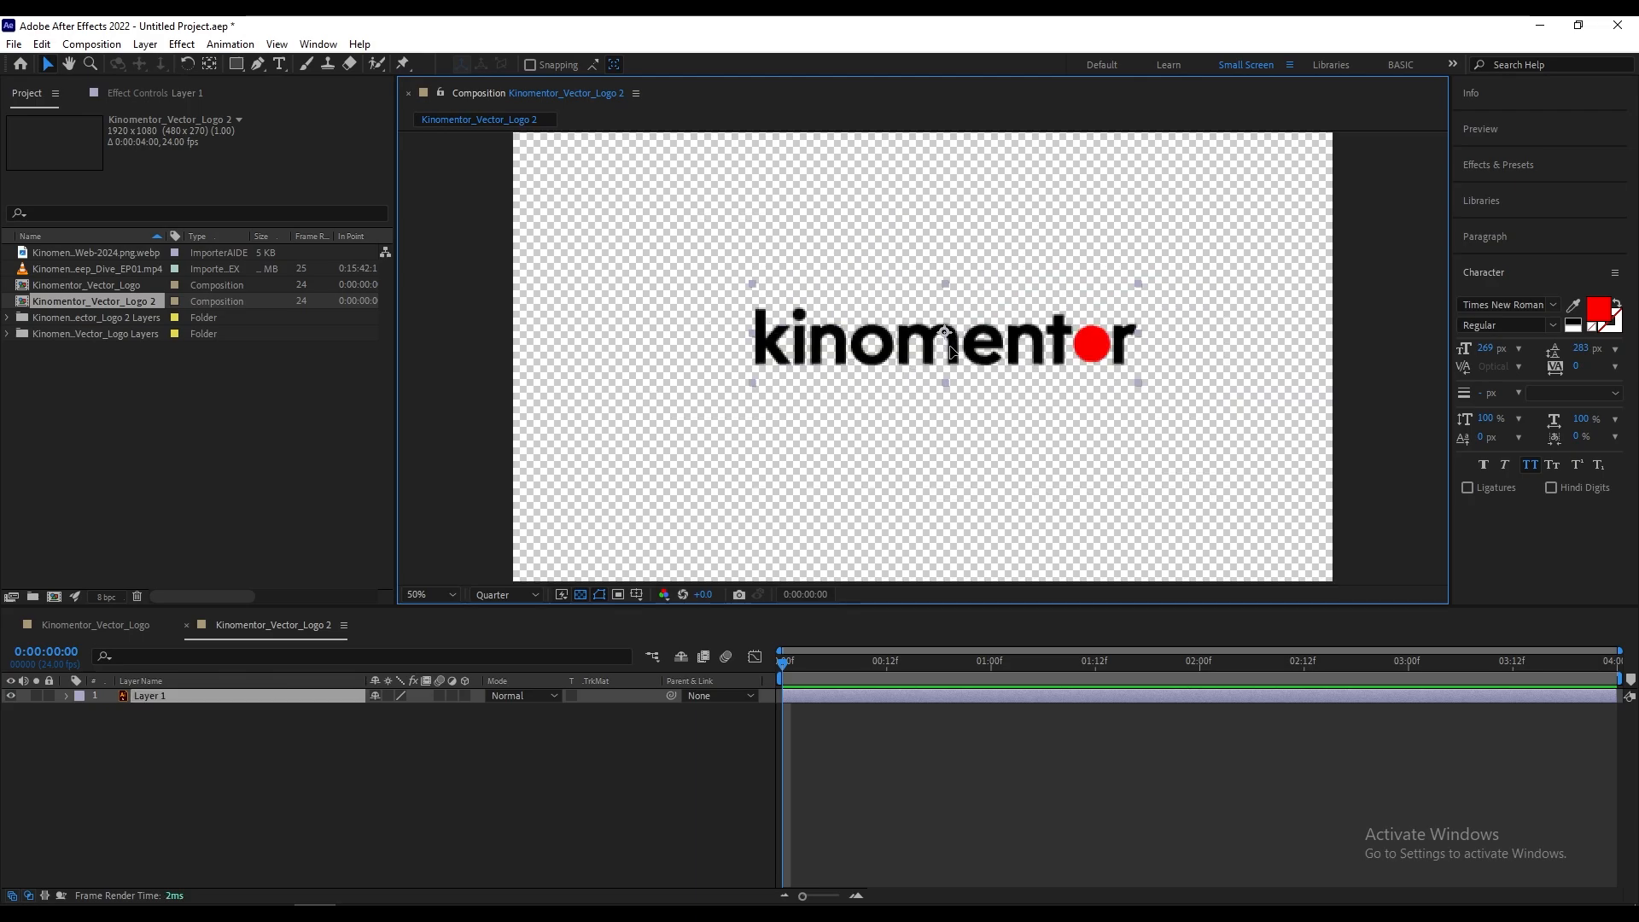
# Step: Move Layer 1 around the frame of the Kinomentor_Vector_Logo 2 composition
pyautogui.moveTo(948, 347)
pyautogui.mouseDown()
pyautogui.moveTo(874, 382)
pyautogui.moveTo(1067, 289)
pyautogui.moveTo(978, 341)
pyautogui.mouseUp()
pyautogui.scroll(-2, 983, 339)
pyautogui.scroll(2, 979, 346)
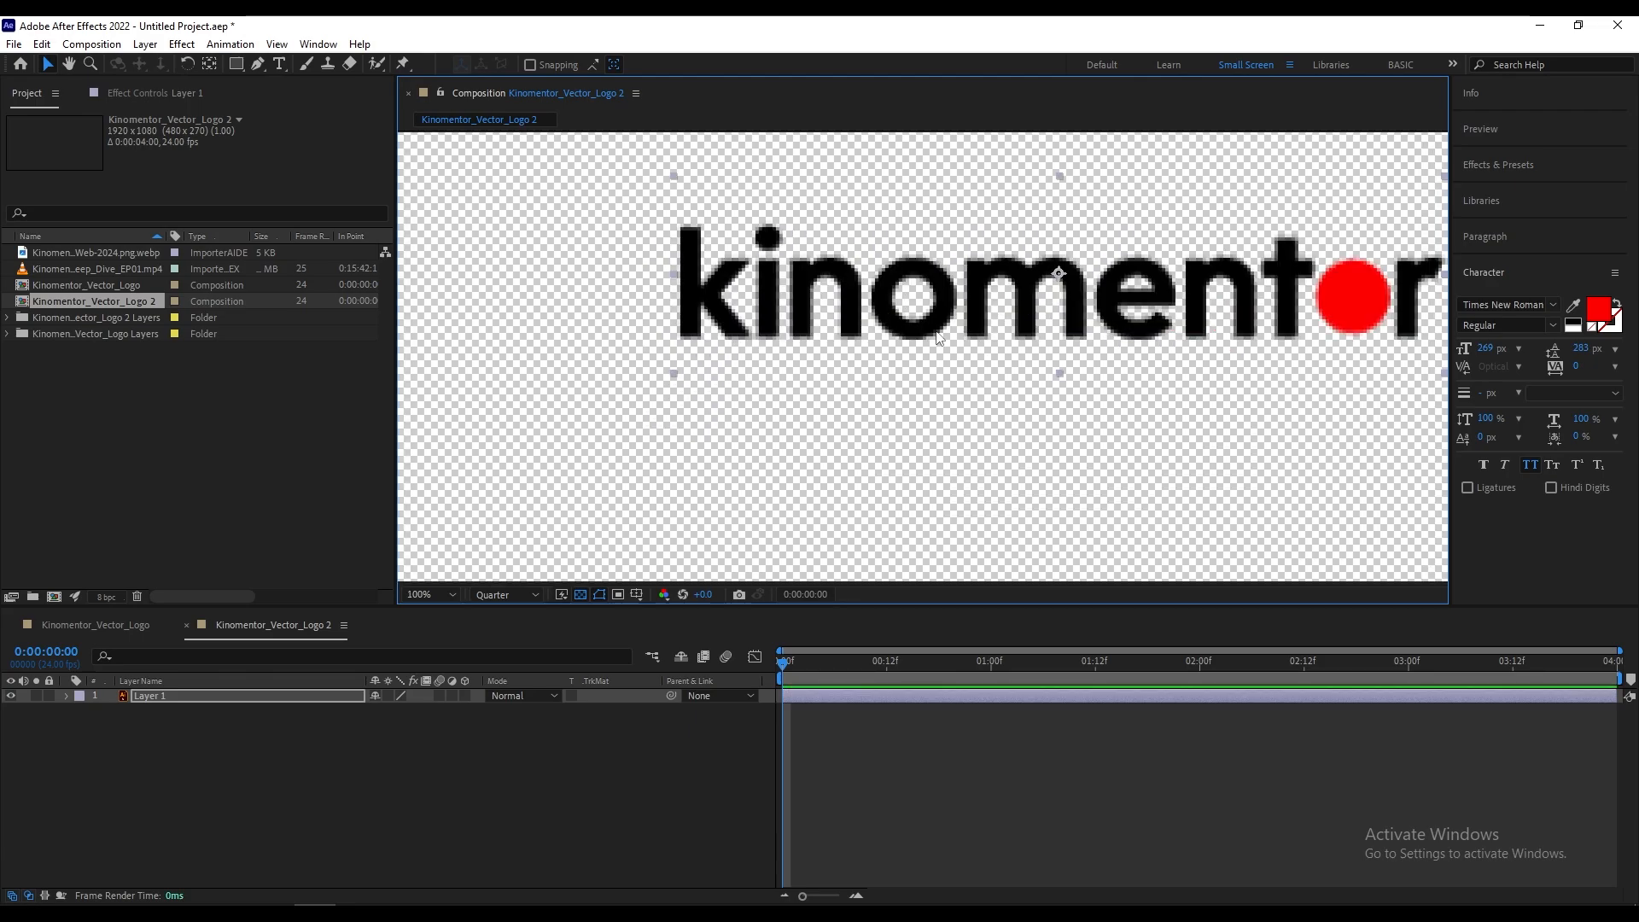
pyautogui.moveTo(1061, 324); pyautogui.dragTo(1127, 331)
pyautogui.scroll(-2, 1084, 322)
pyautogui.scroll(2, 1083, 323)
# Step: Open the Kinomentor_Vector_Logo composition and move Layer 1 back and forth across the frame, leaving its bounds nearly aligned with the frame
pyautogui.doubleClick(96, 285)
pyautogui.moveTo(909, 368); pyautogui.dragTo(995, 381)
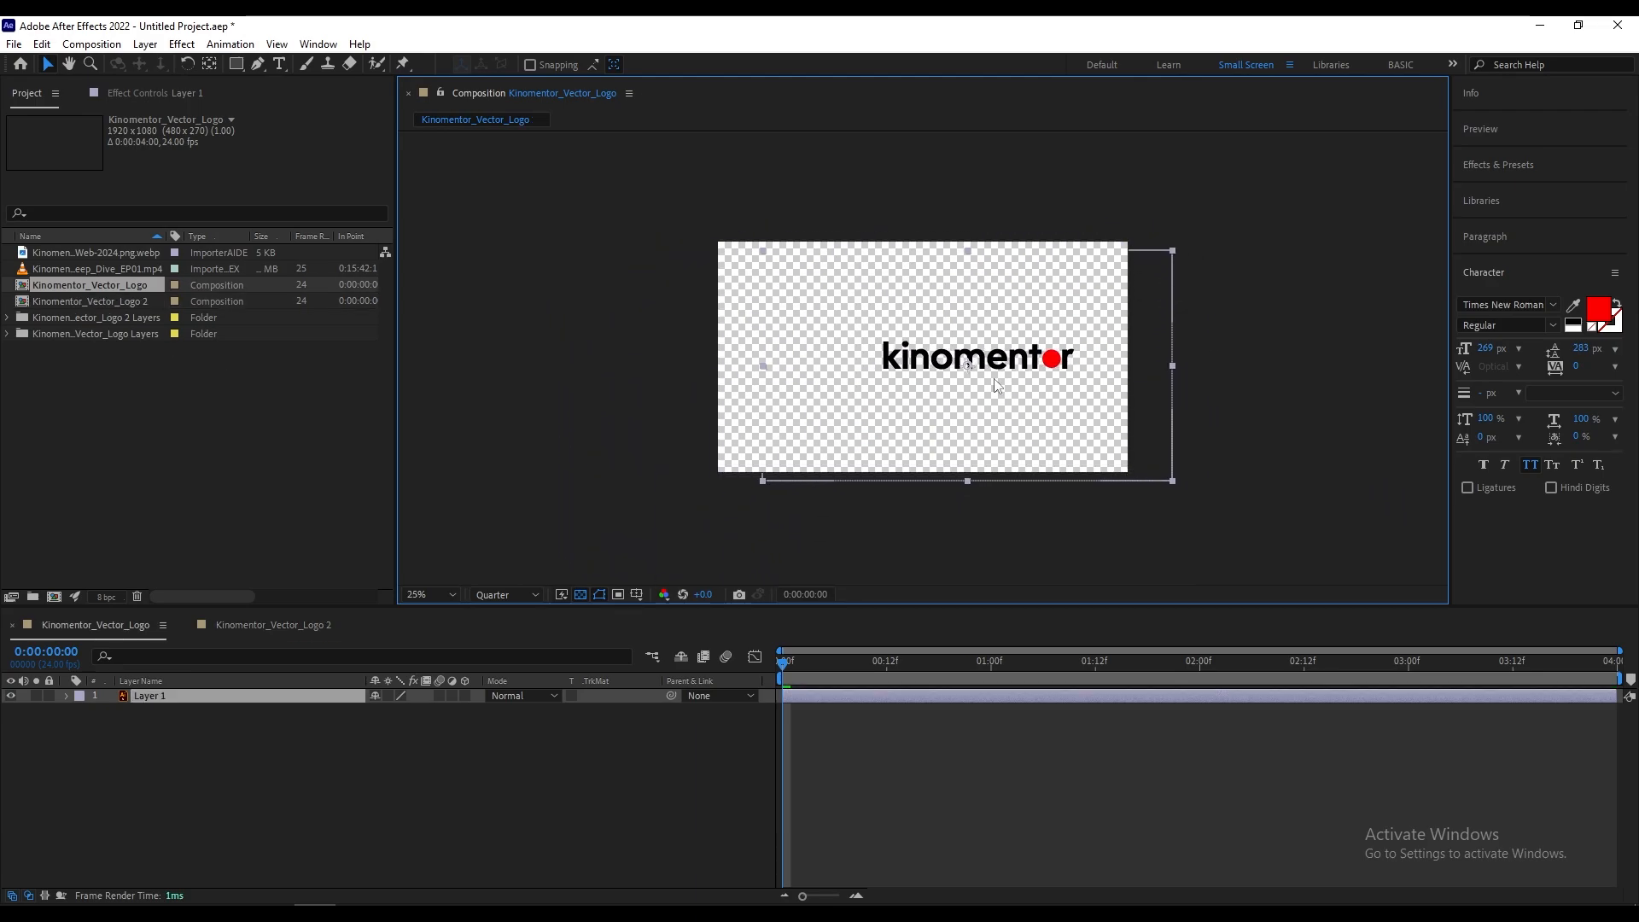
pyautogui.moveTo(879, 295); pyautogui.dragTo(1151, 279)
pyautogui.press('space')
pyautogui.moveTo(1167, 204); pyautogui.dragTo(678, 193)
pyautogui.moveTo(751, 309); pyautogui.dragTo(1129, 323)
pyautogui.moveTo(1063, 317); pyautogui.dragTo(666, 319)
pyautogui.moveTo(779, 314); pyautogui.dragTo(1272, 307)
pyautogui.moveTo(1172, 305); pyautogui.dragTo(657, 304)
# Step: Return to the Kinomentor_Vector_Logo 2 composition and reposition Layer 1 near the centre of the frame
pyautogui.click(231, 619)
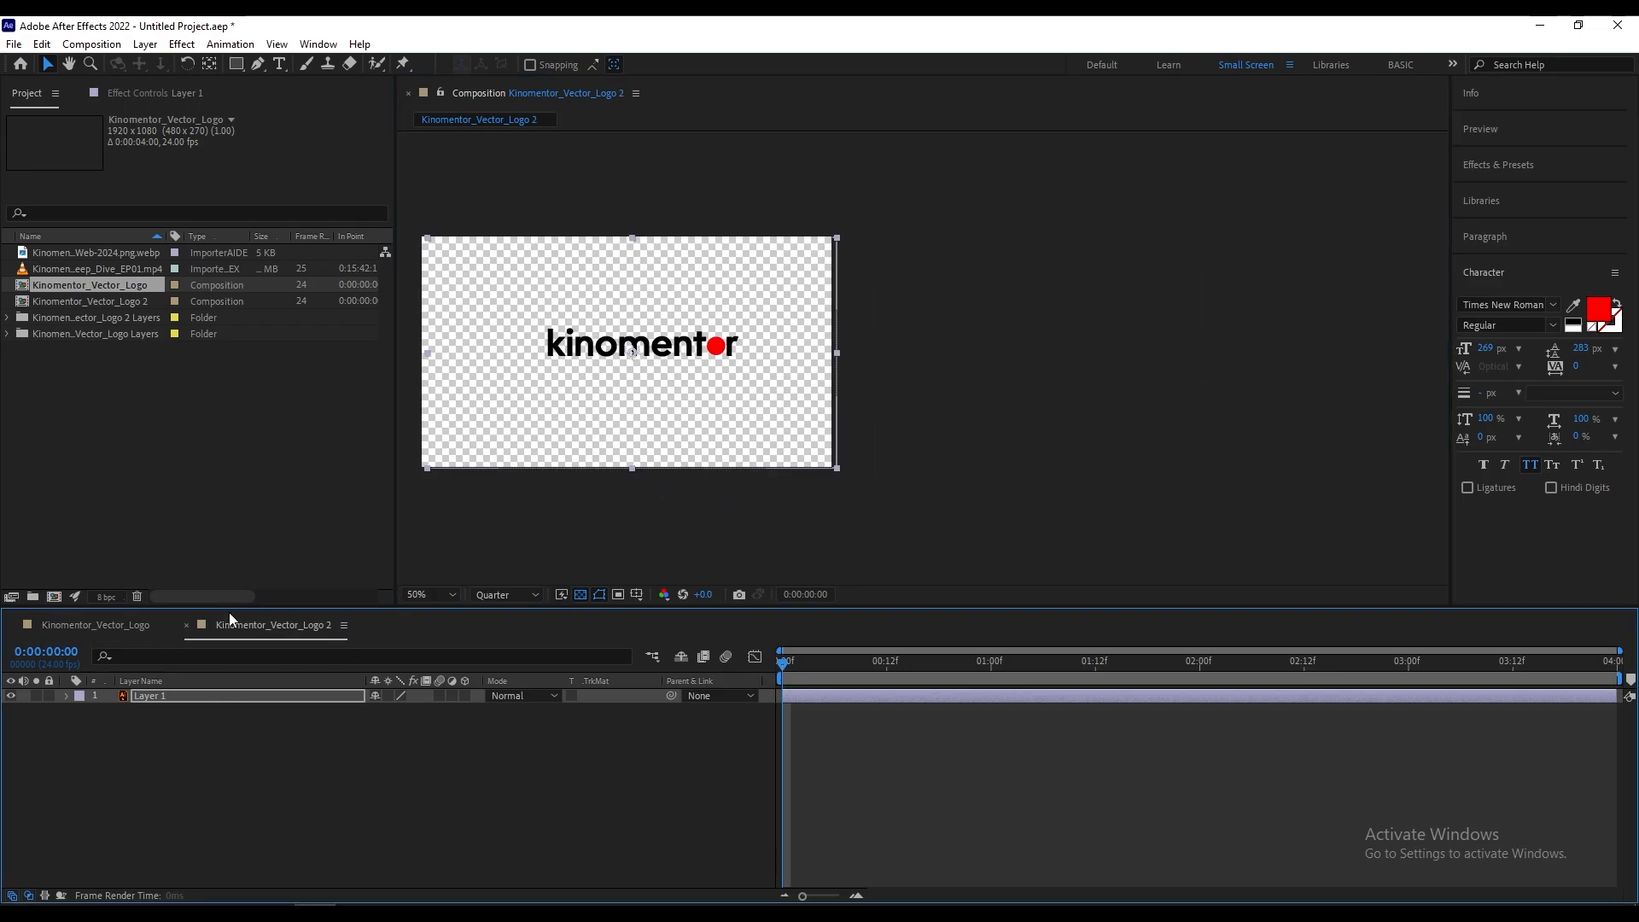
pyautogui.scroll(-1, 1013, 343)
pyautogui.moveTo(947, 360); pyautogui.dragTo(988, 346)
pyautogui.scroll(1, 1035, 361)
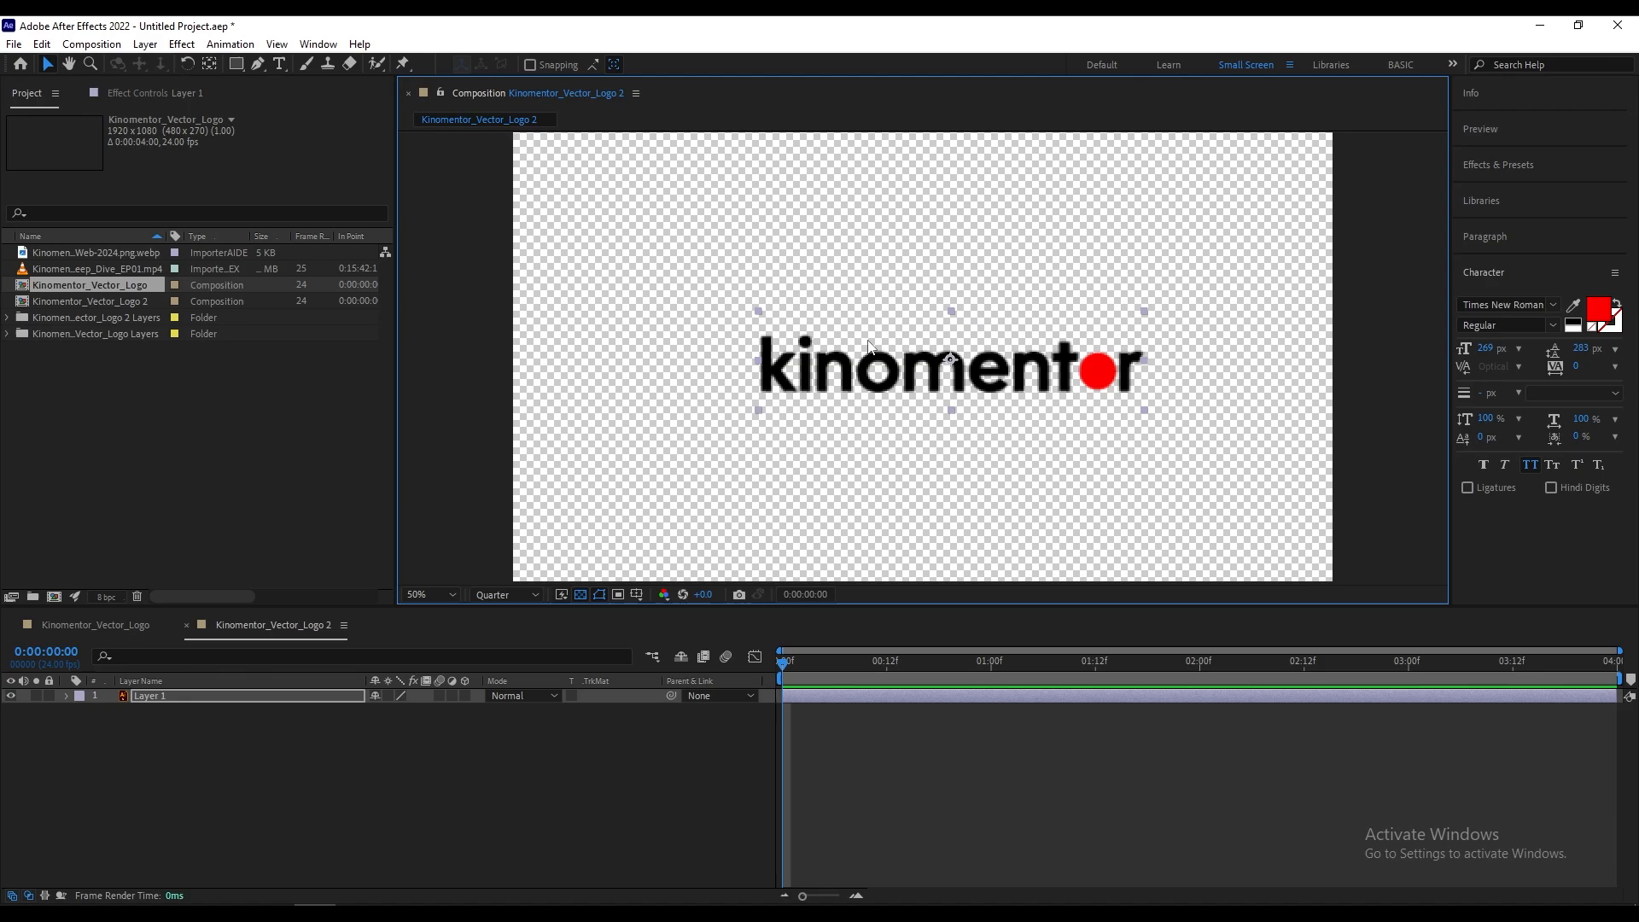
# Step: Try the Conform to frame rate option at 25 fps in Interpret Footage for the Kinomentor_Podcast_Deep_Dive_EP01.mp4 video, without applying it
pyautogui.click(248, 383)
pyautogui.click(119, 270)
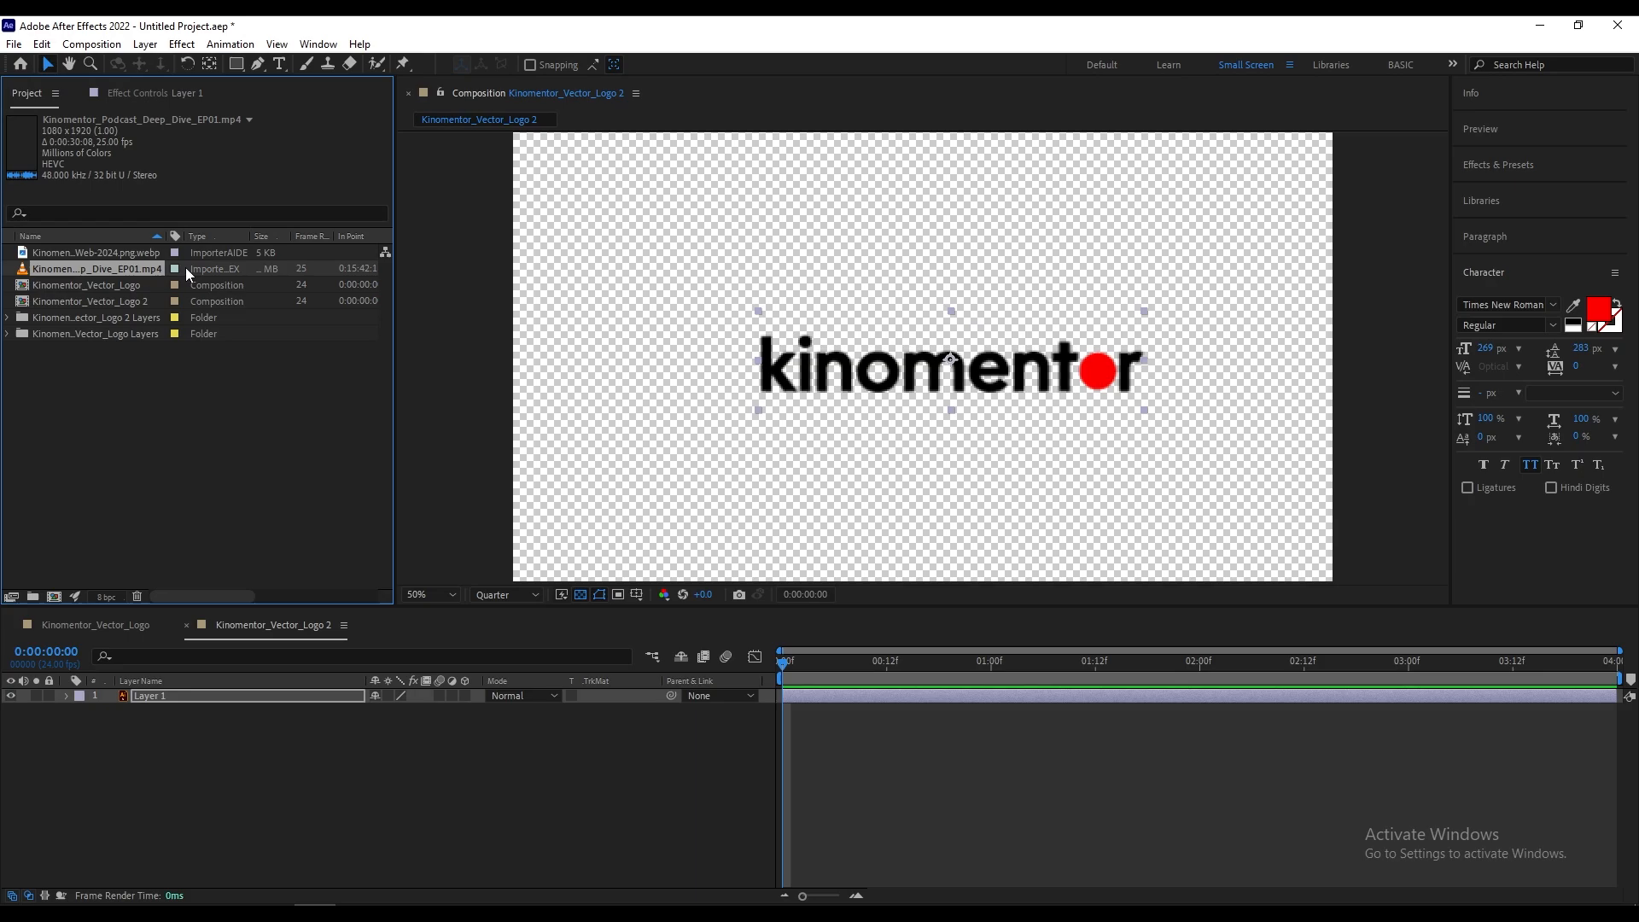
pyautogui.rightClick(116, 266)
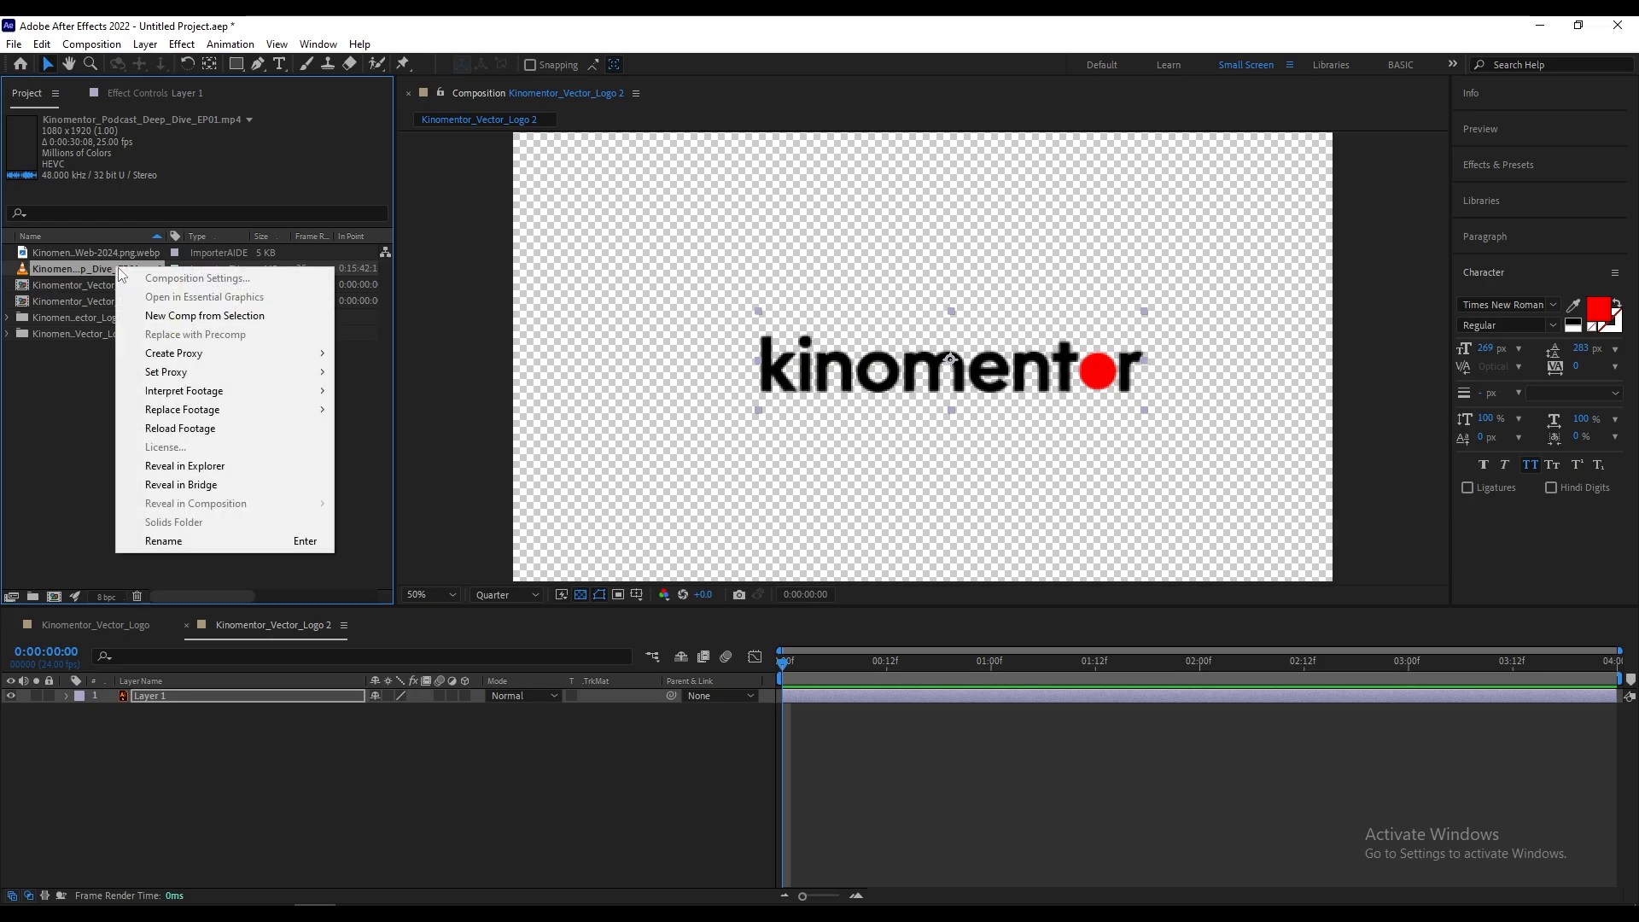
pyautogui.moveTo(237, 393)
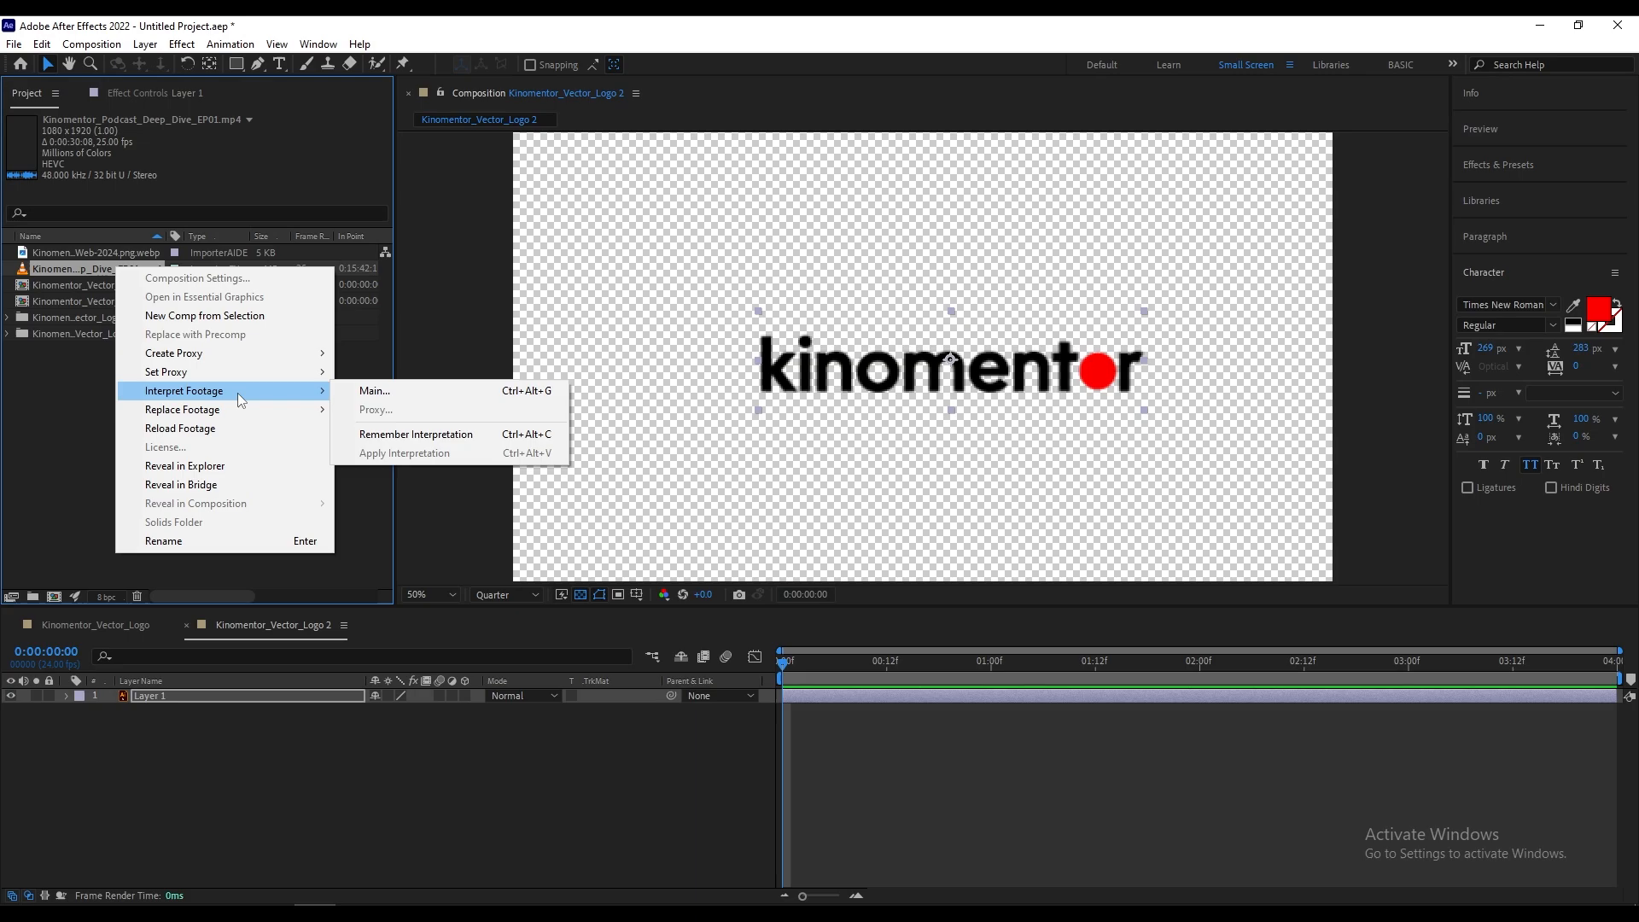
pyautogui.click(393, 389)
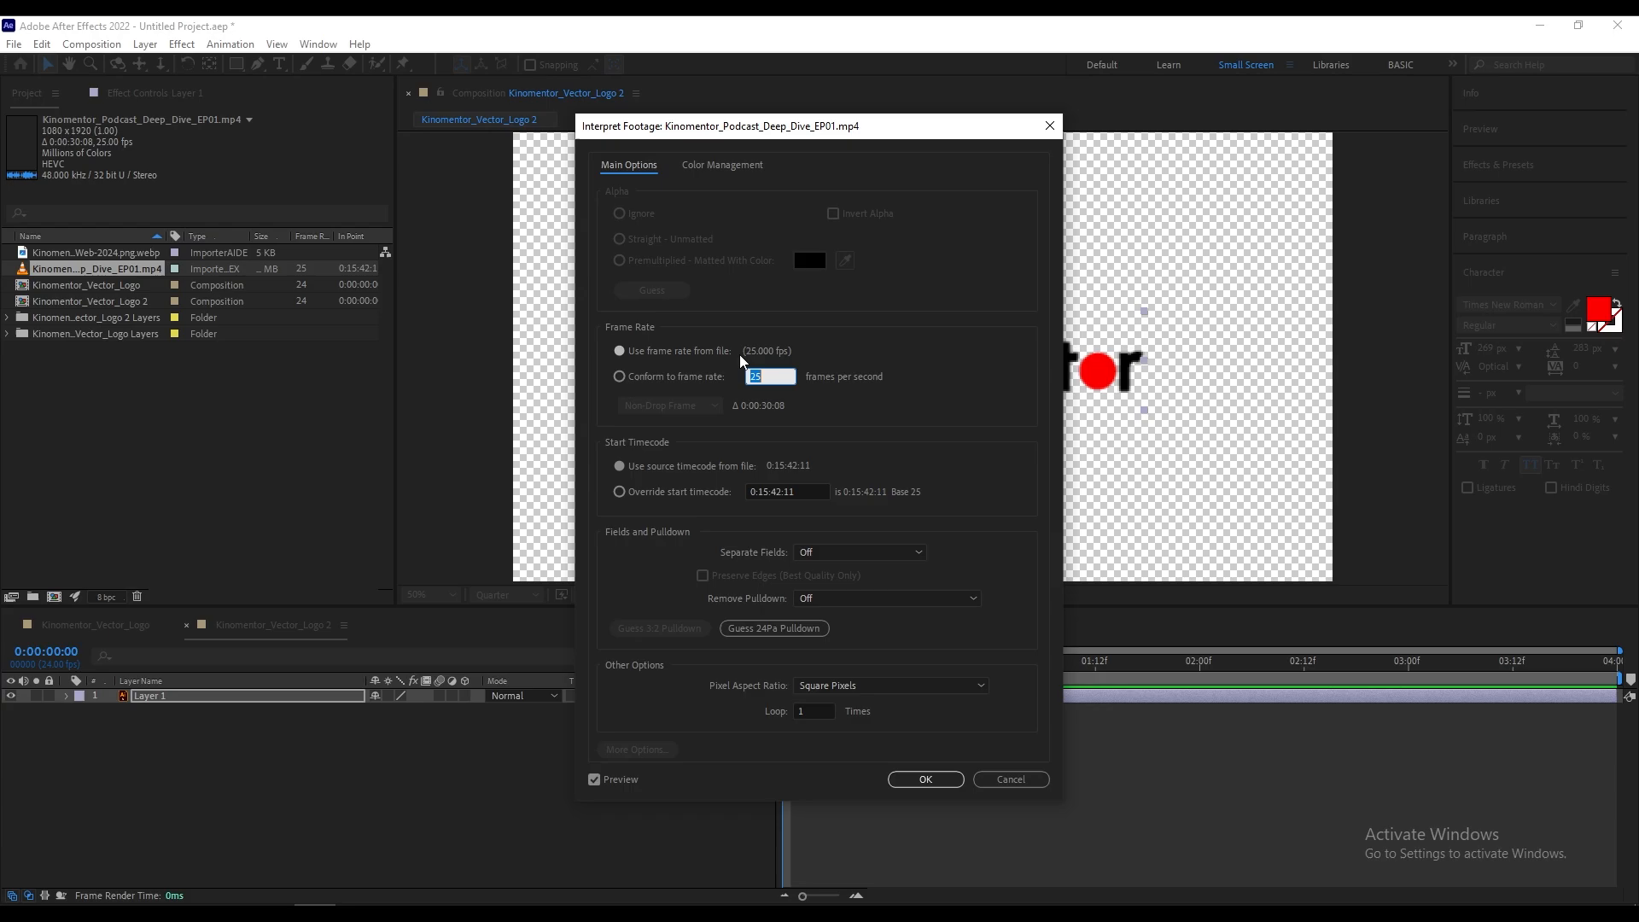
pyautogui.click(619, 376)
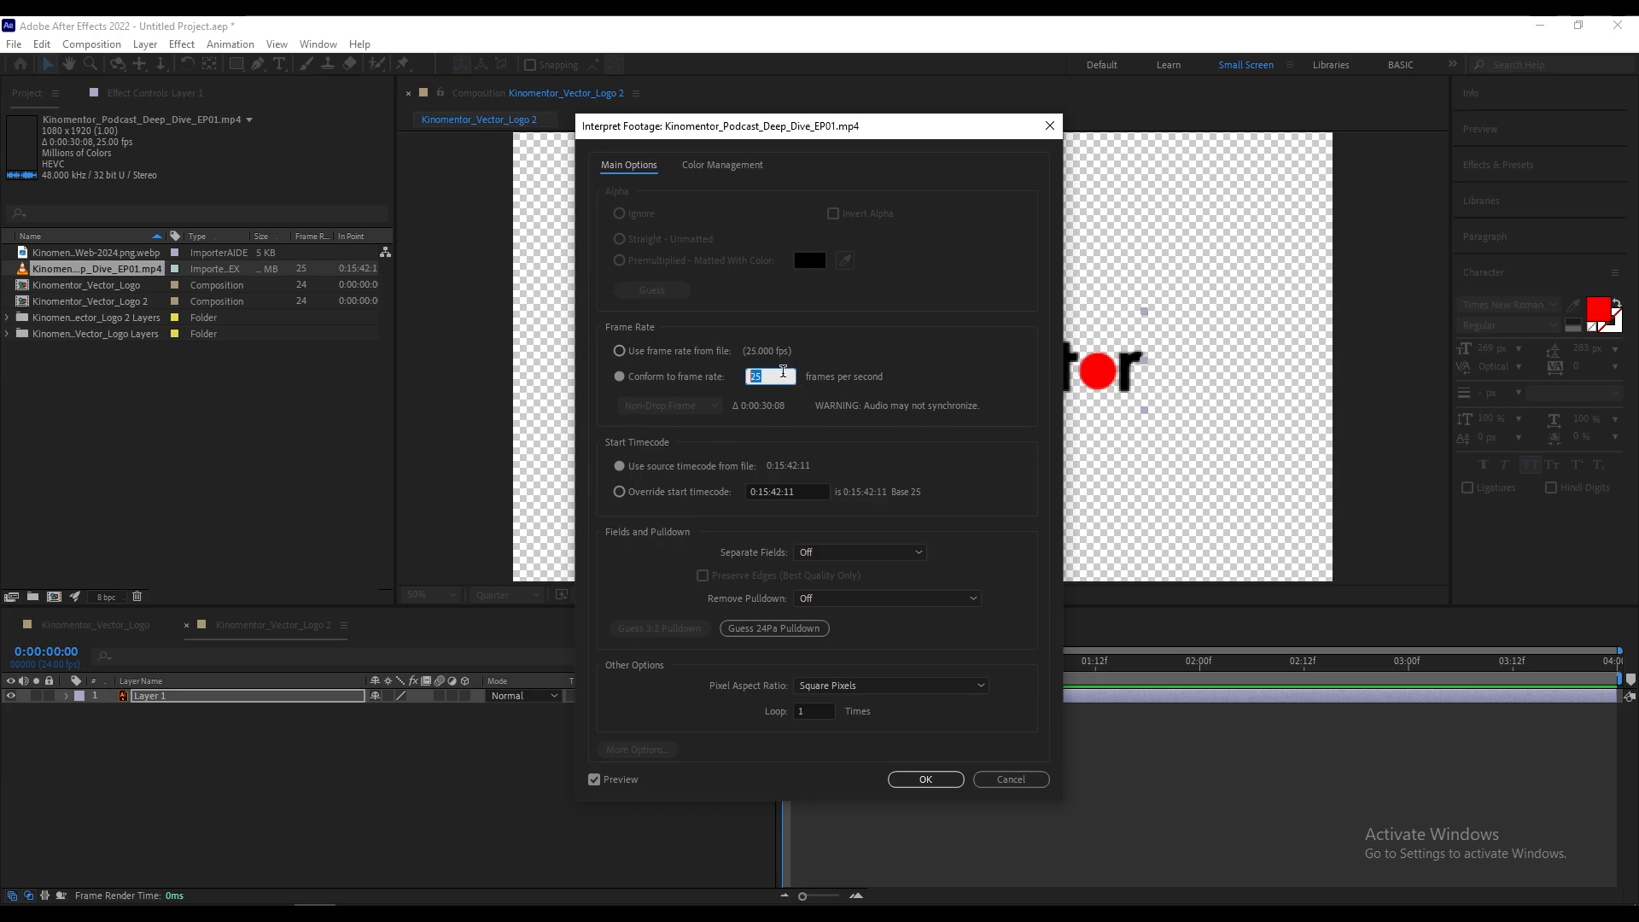
pyautogui.click(1017, 781)
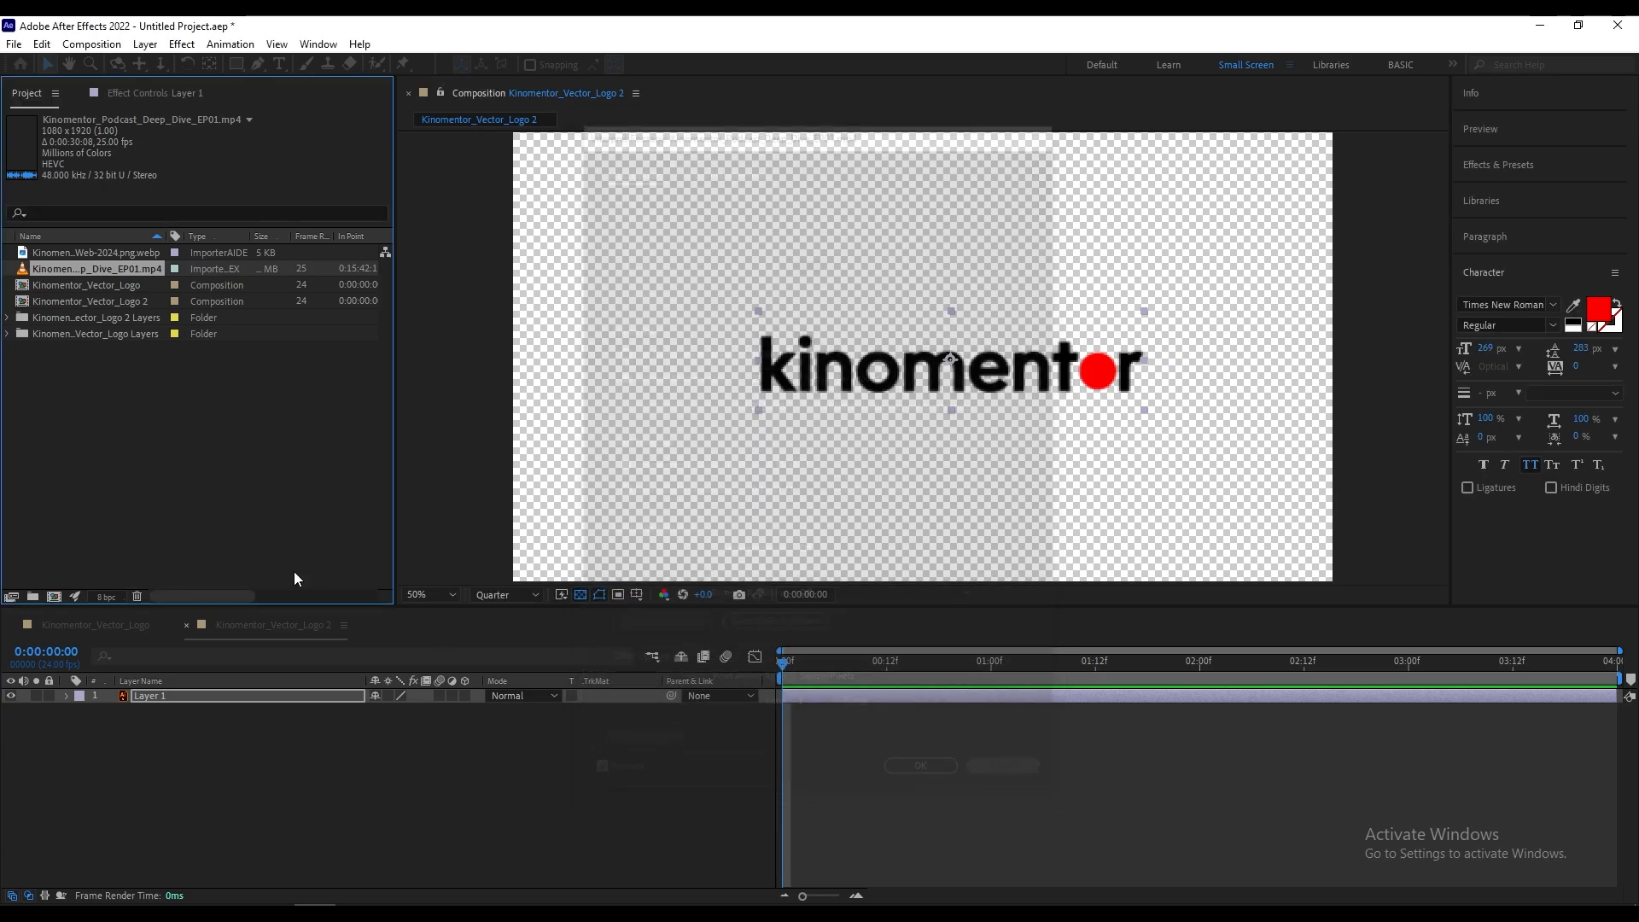
# Step: Try the Illustrator/PDF/EPS Sequence import option on the Kinomentor_Vector_Logo file, without importing it
pyautogui.click(191, 464)
pyautogui.doubleClick(192, 467)
pyautogui.click(310, 230)
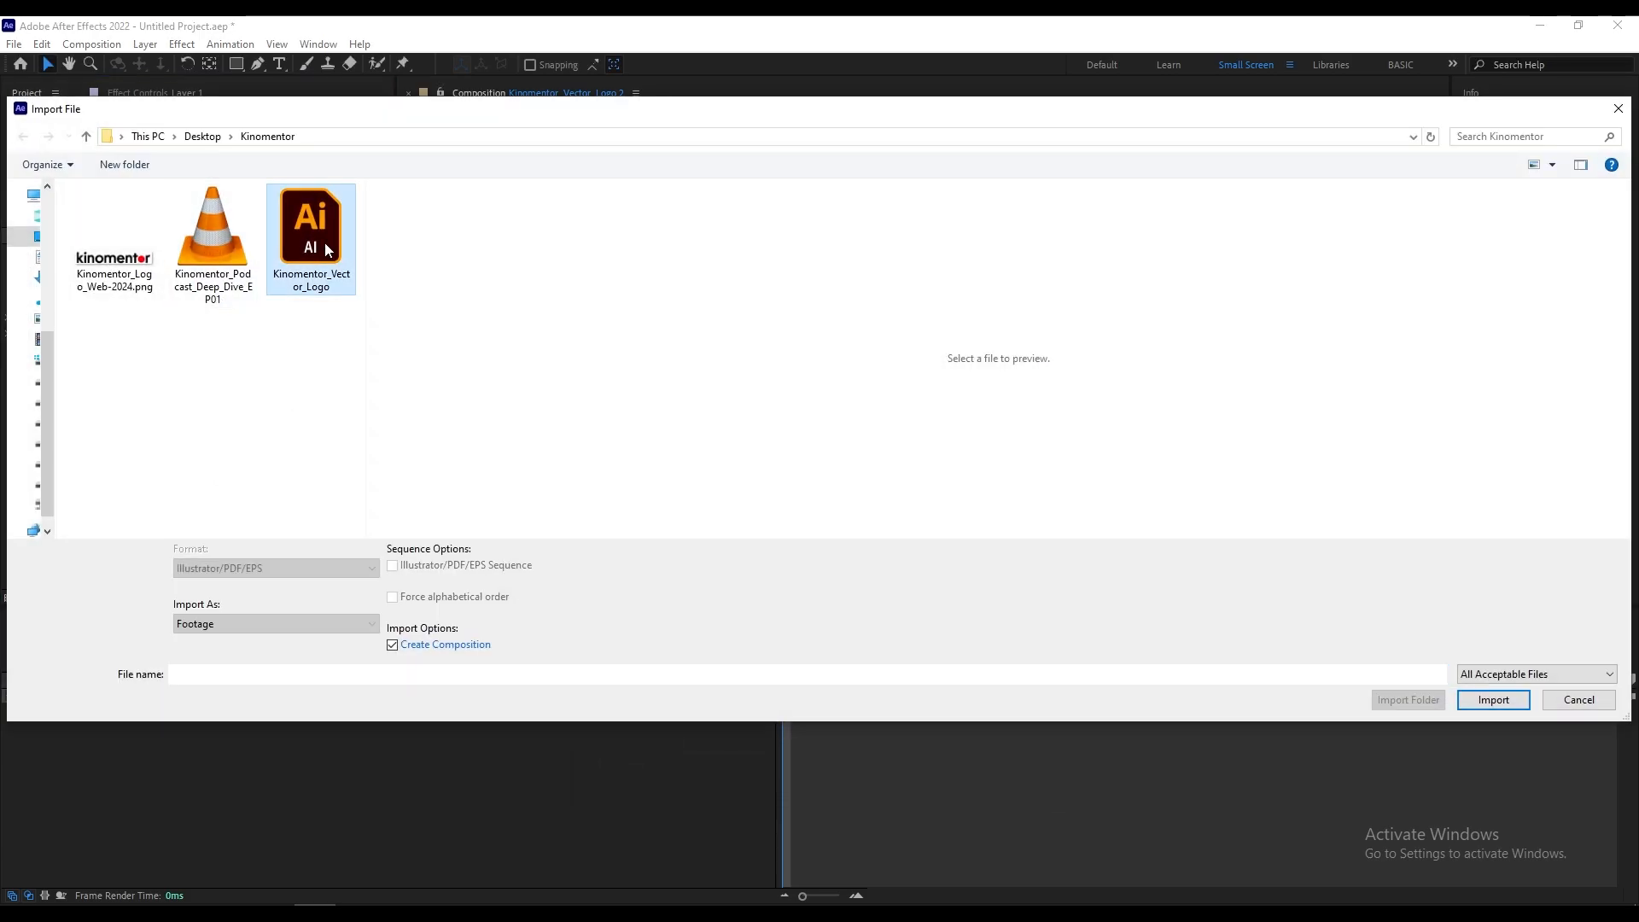
pyautogui.moveTo(531, 110)
pyautogui.mouseDown()
pyautogui.moveTo(663, 117)
pyautogui.moveTo(532, 116)
pyautogui.mouseUp()
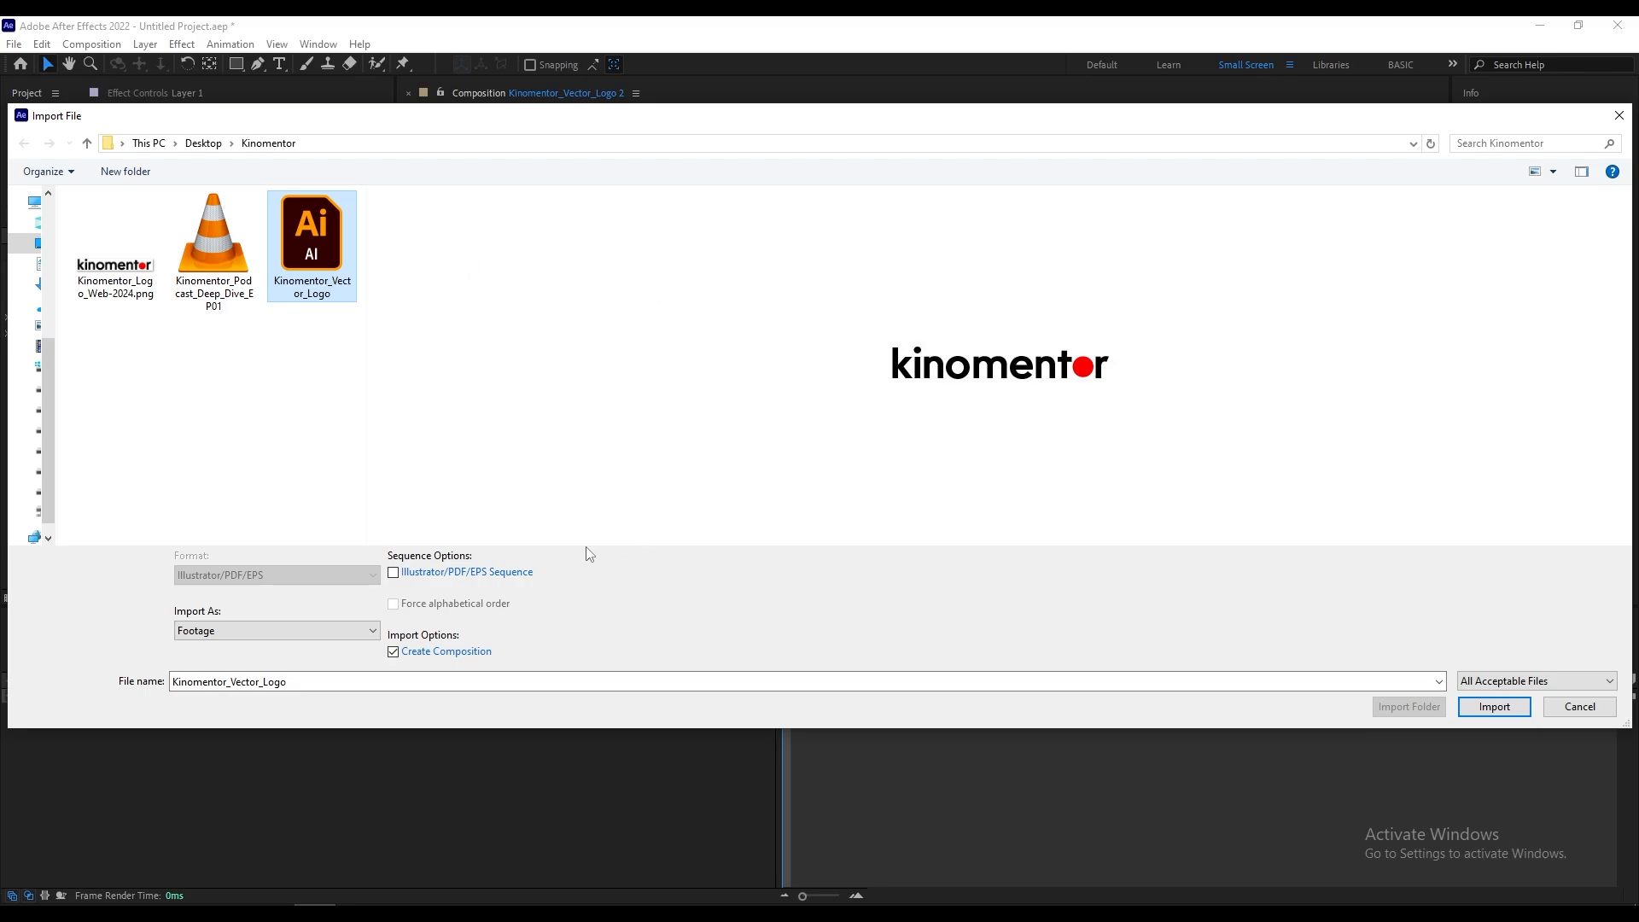
pyautogui.click(455, 574)
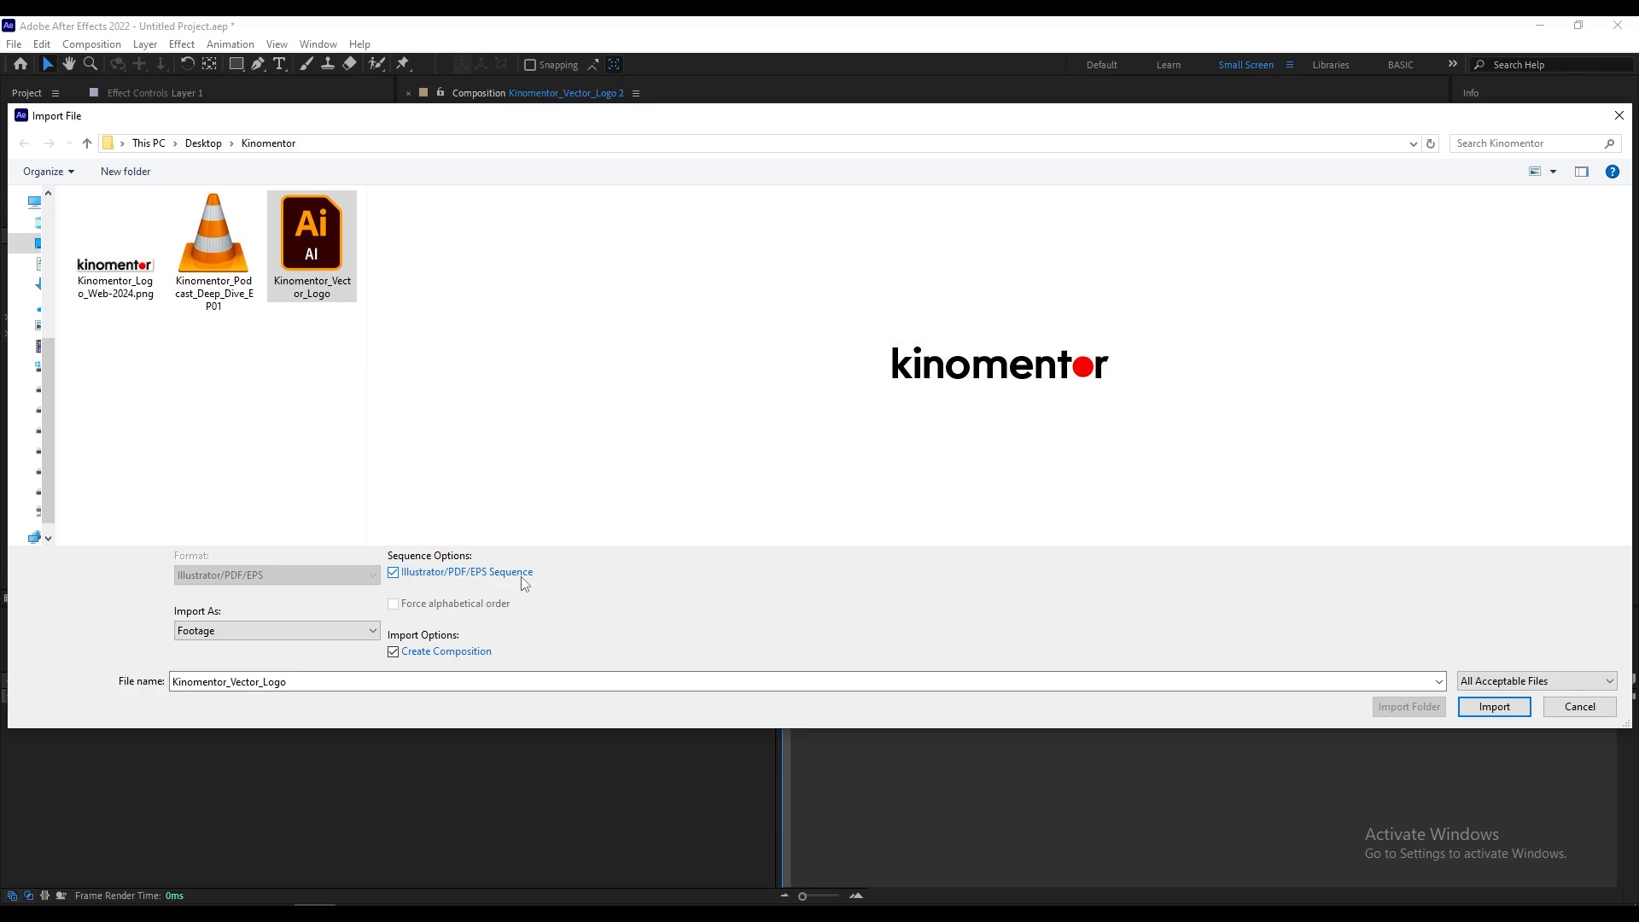
pyautogui.click(393, 572)
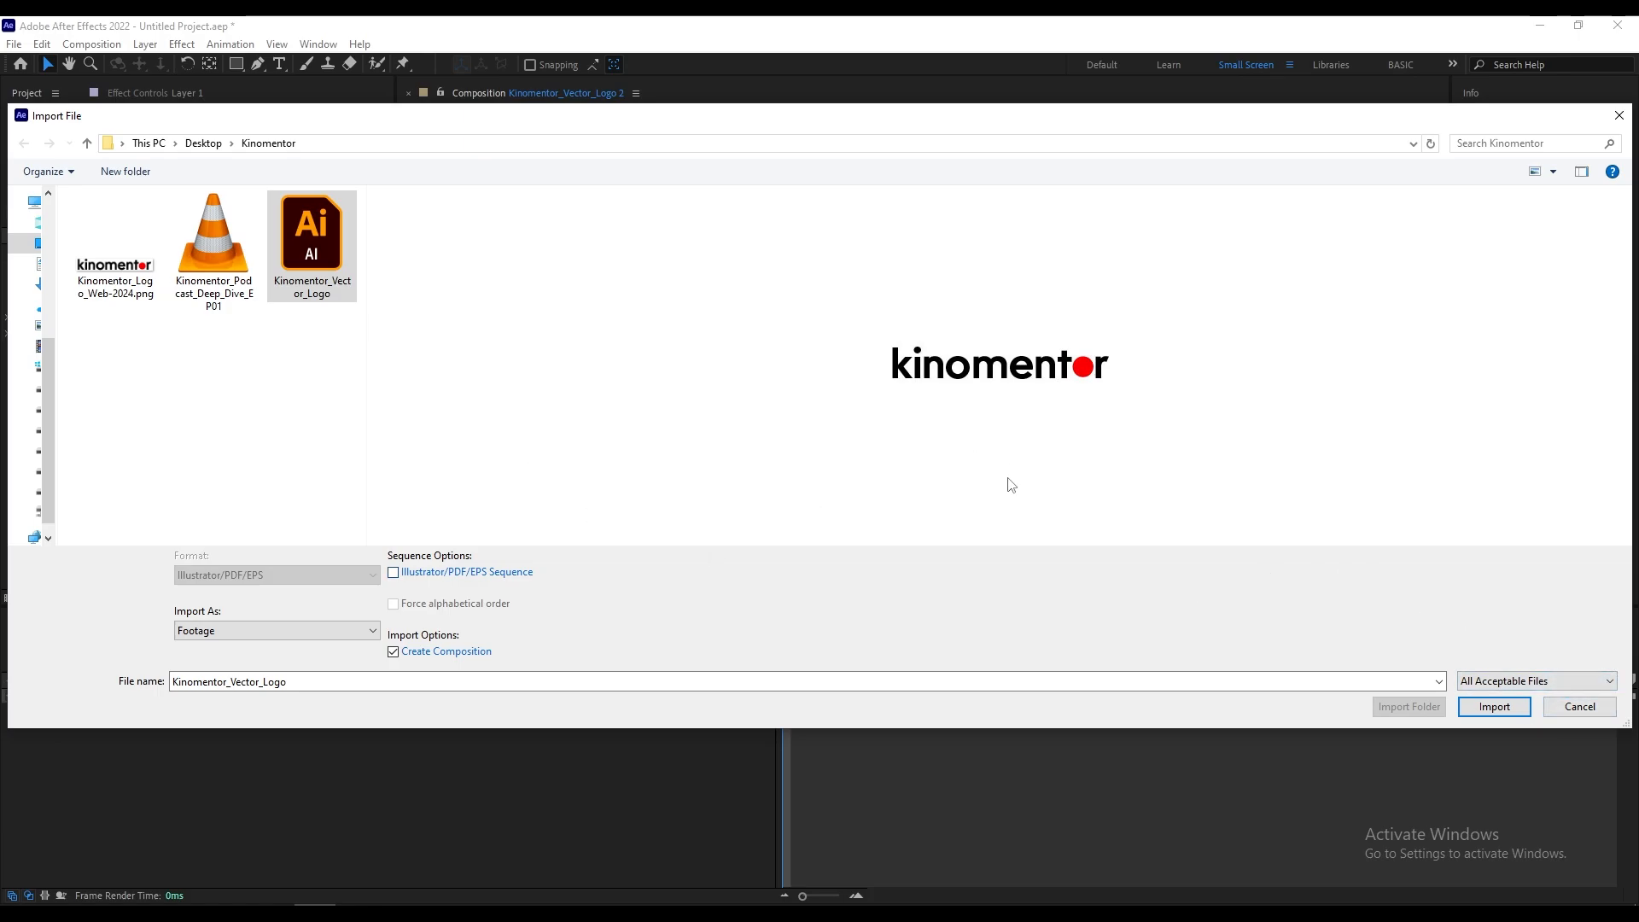
pyautogui.click(1573, 705)
# Step: Interpret the Kinomentor_Podcast_Deep_Dive_EP01.mp4 footage with its frame rate conformed to 25 frames per second
pyautogui.click(65, 269)
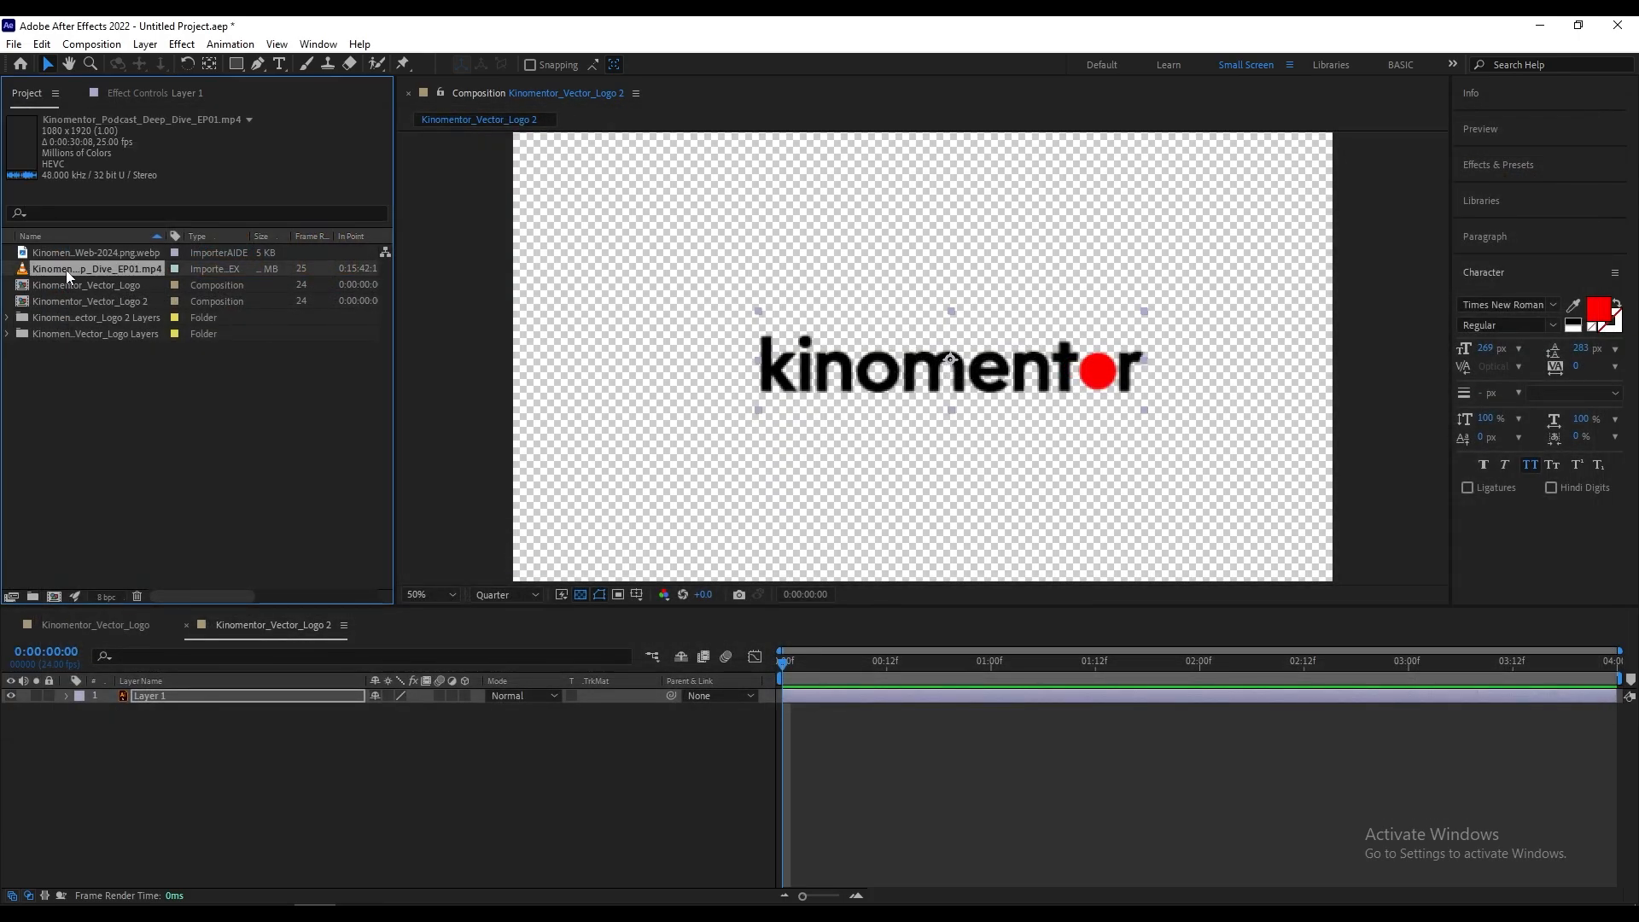
pyautogui.rightClick(65, 270)
pyautogui.moveTo(237, 391)
pyautogui.click(342, 393)
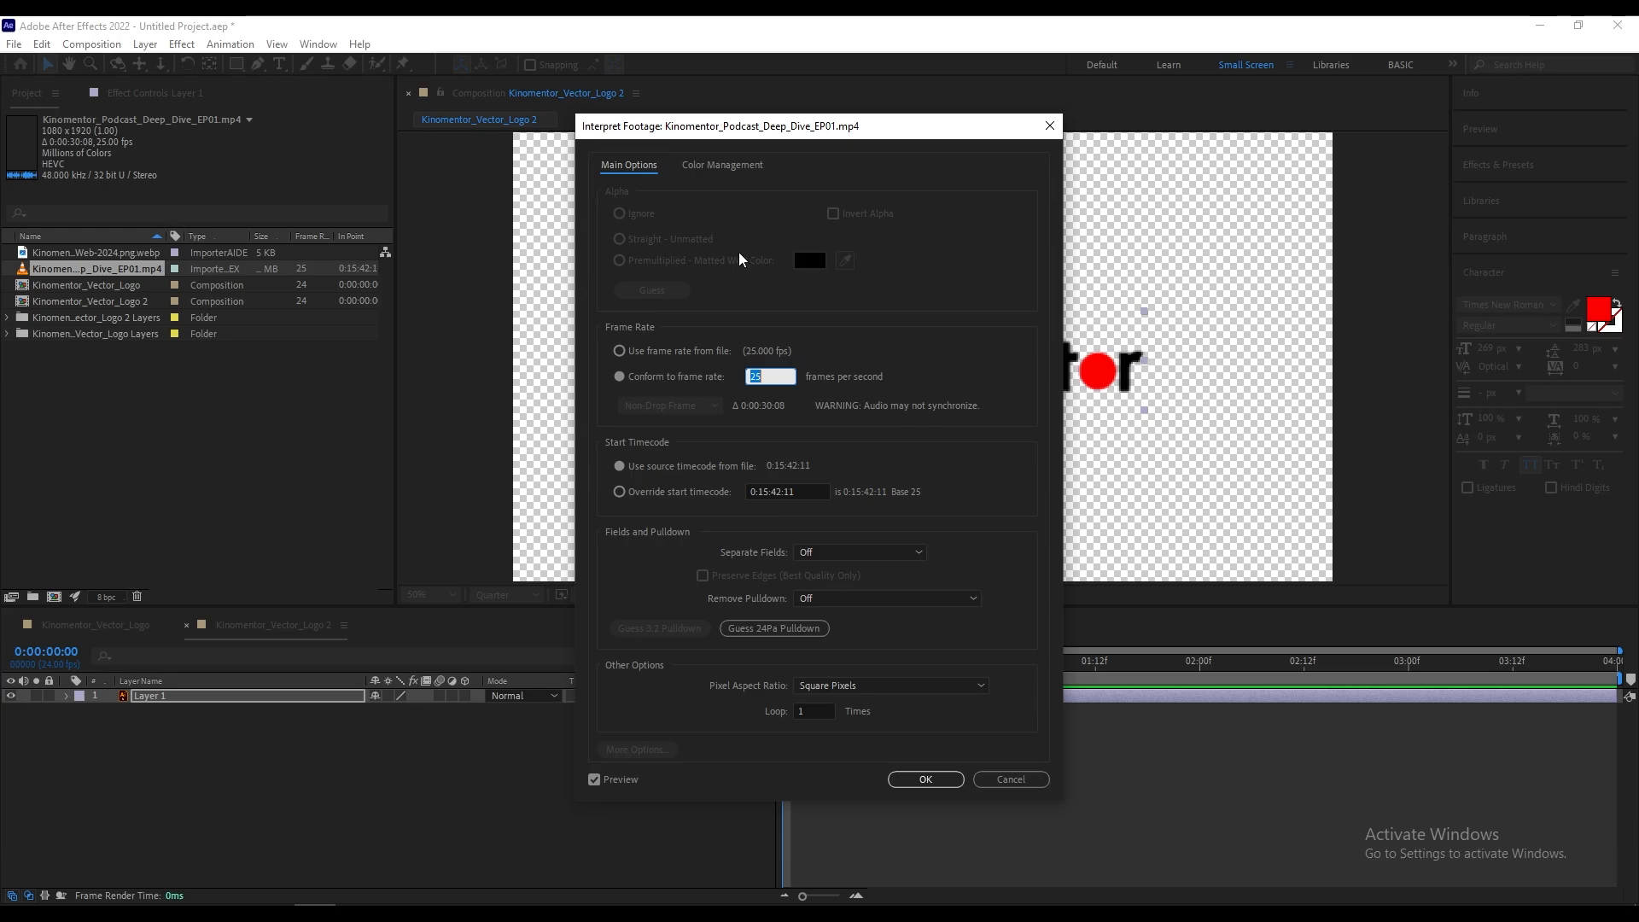
pyautogui.click(925, 778)
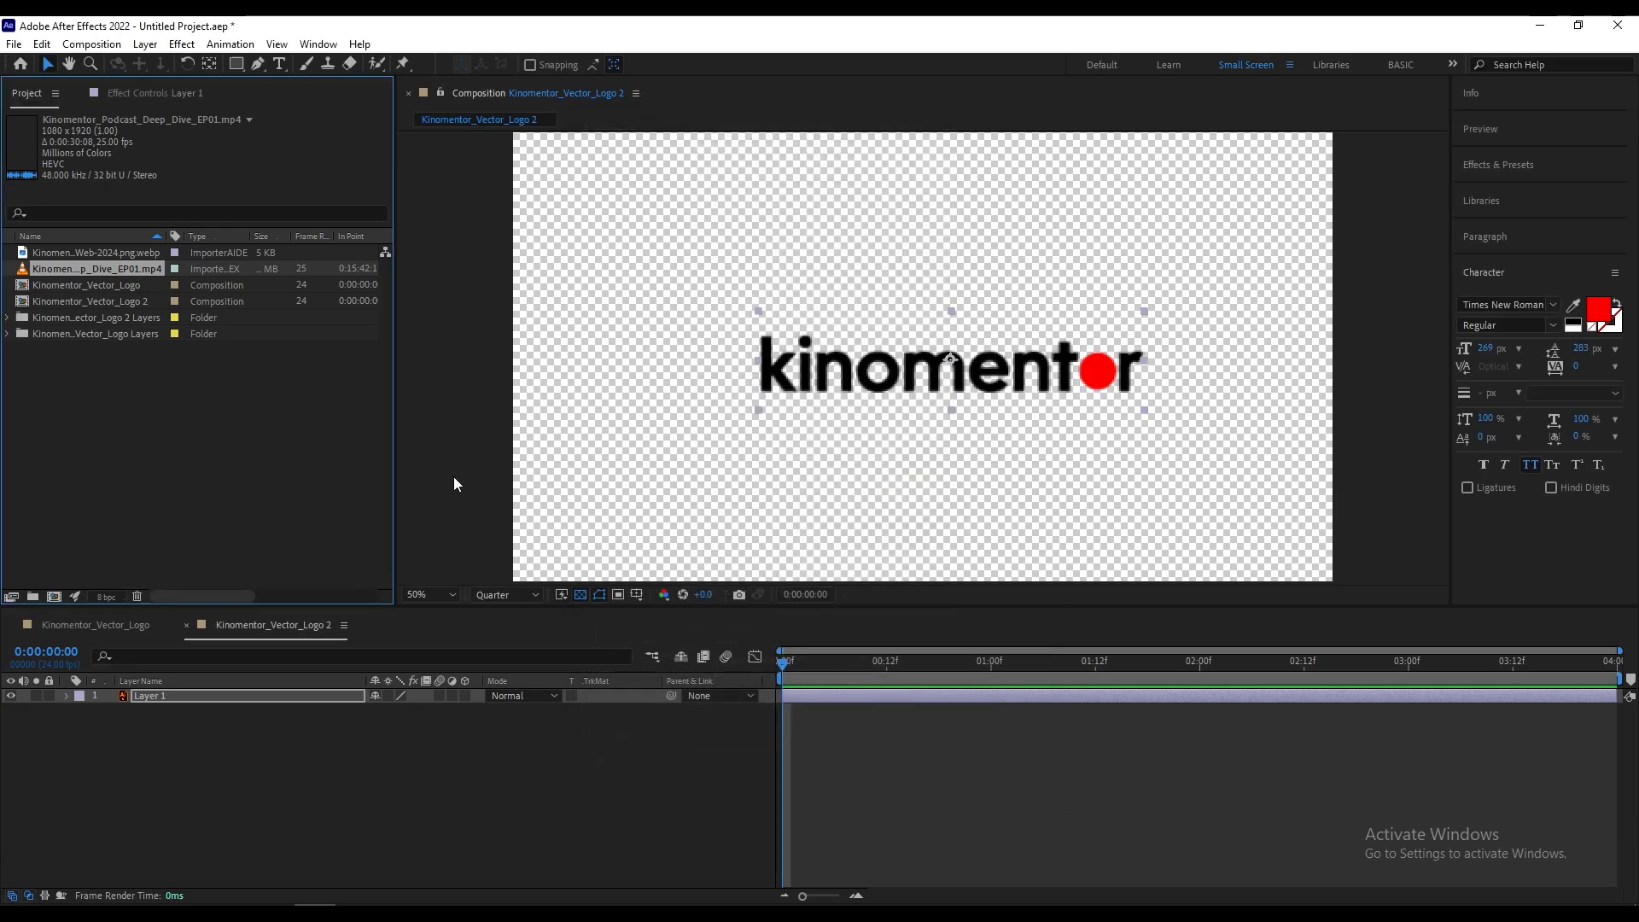
# Step: Deselect the video footage in the project and Layer 1 in the Kinomentor_Vector_Logo 2 composition
pyautogui.click(386, 457)
pyautogui.scroll(-2, 954, 366)
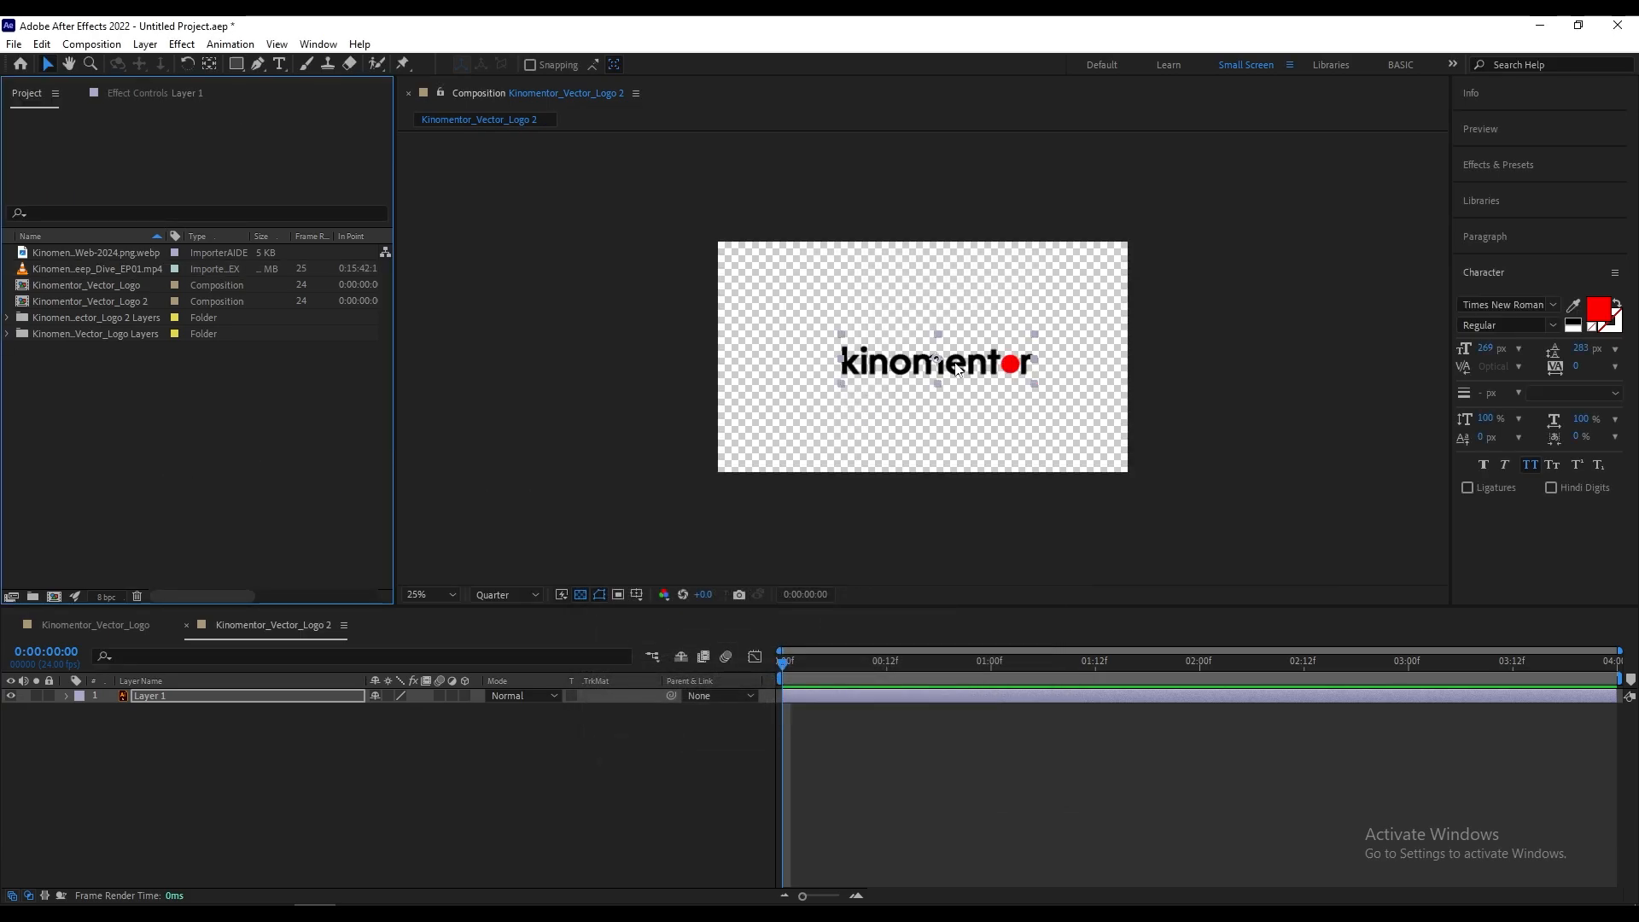
pyautogui.click(1215, 390)
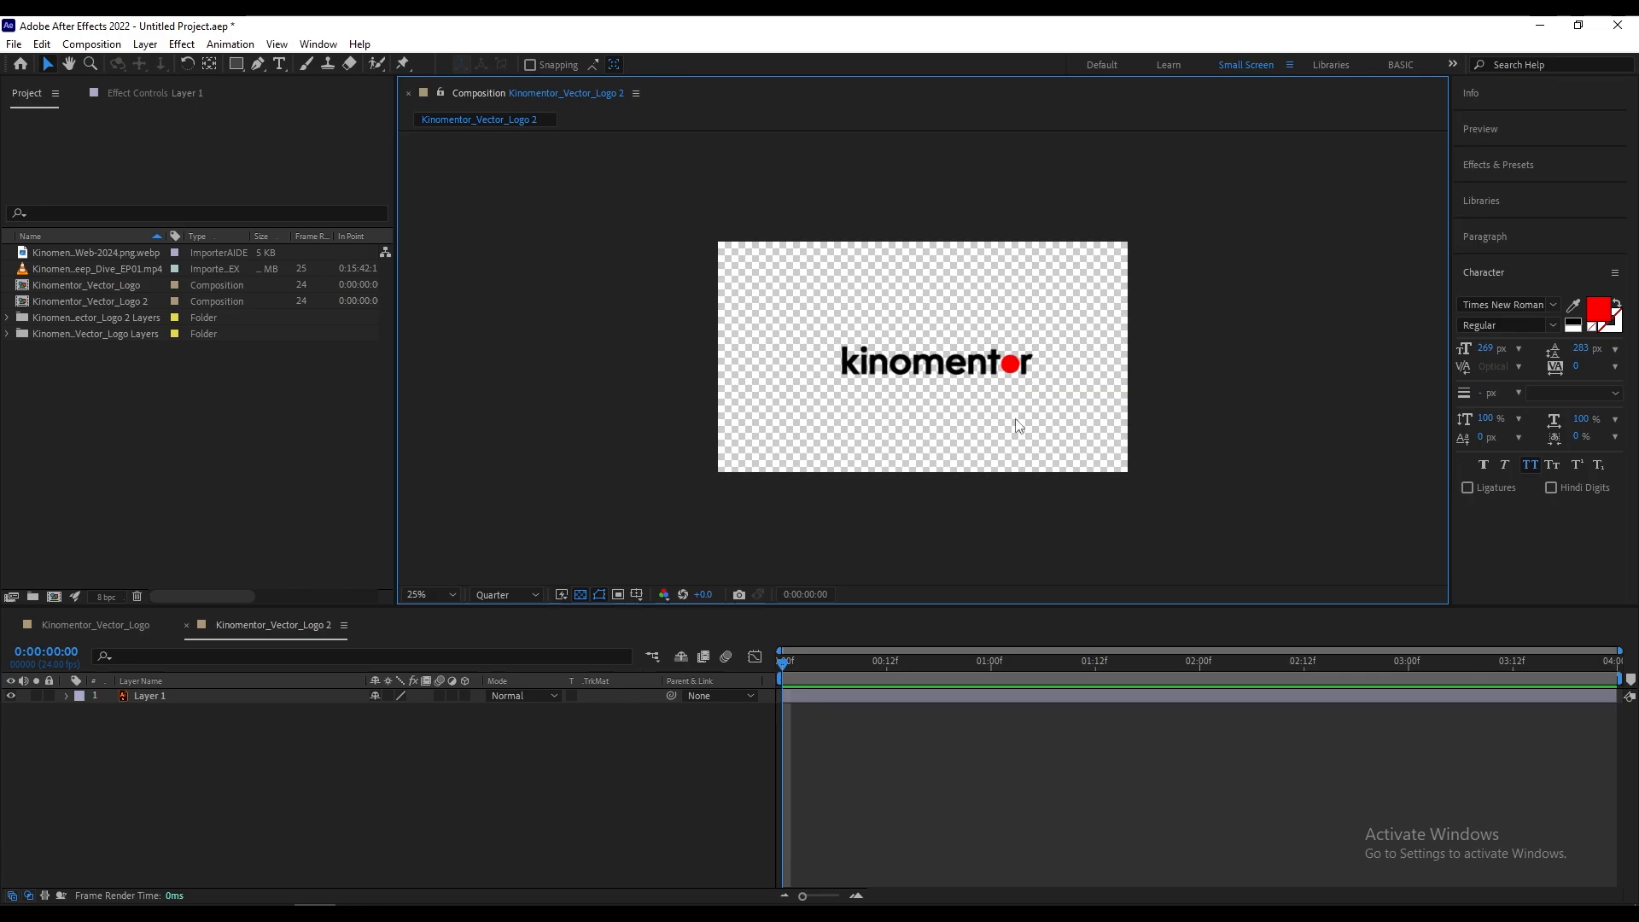
# Step: Set the preview resolution of the Kinomentor_Vector_Logo 2 composition to Full and check the logo's edges at different magnifications
pyautogui.scroll(2, 936, 418)
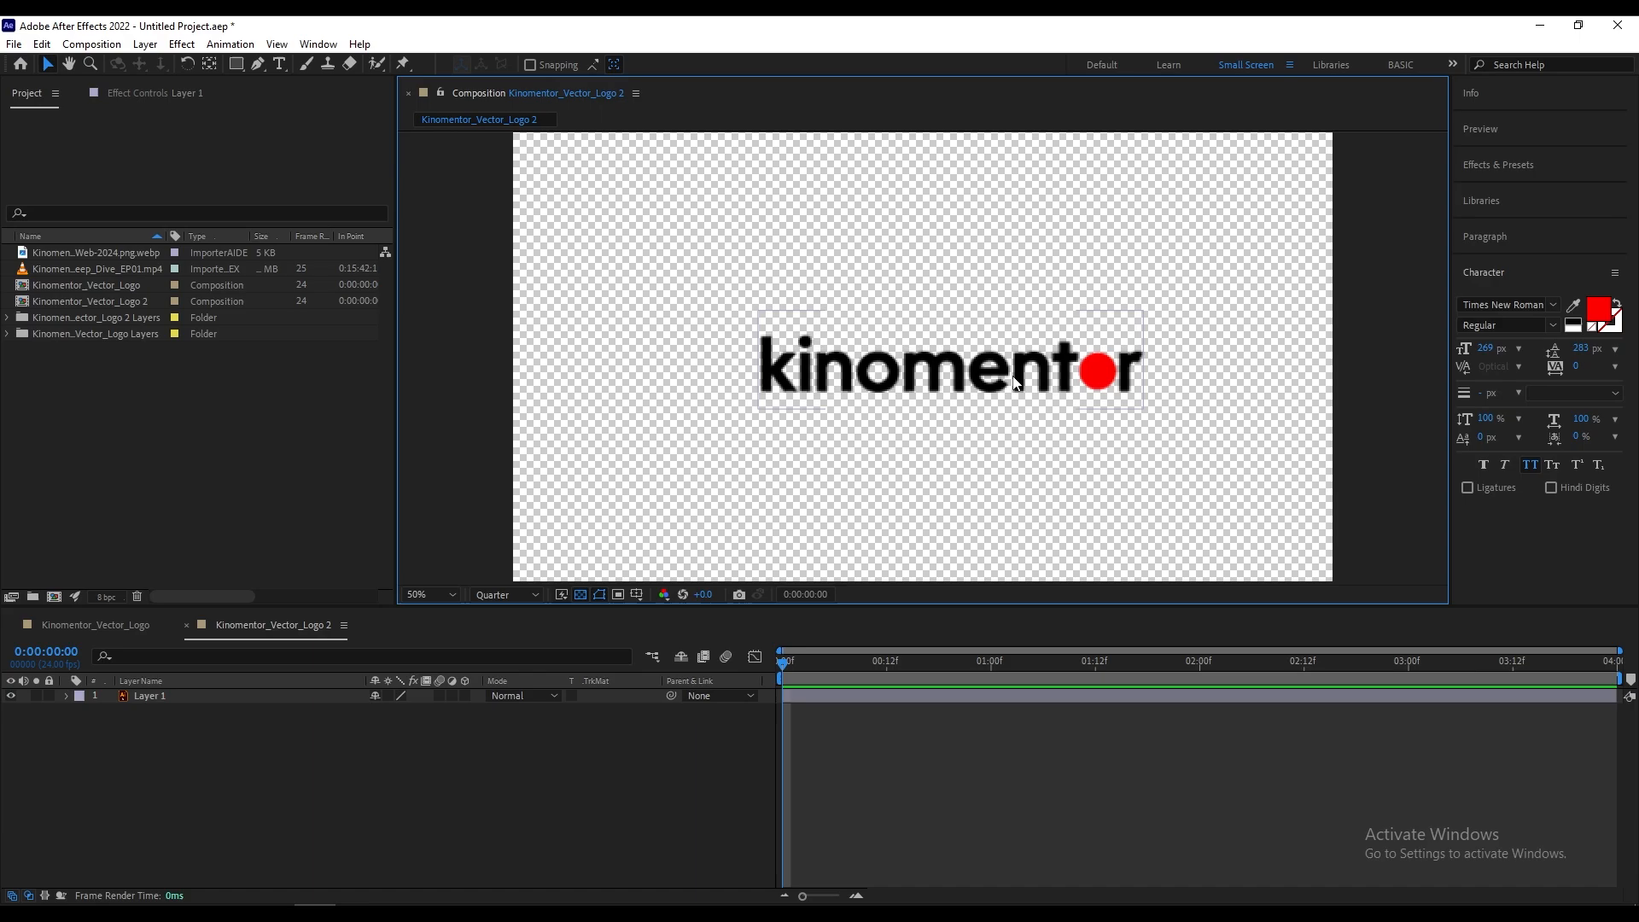
pyautogui.scroll(1, 1136, 461)
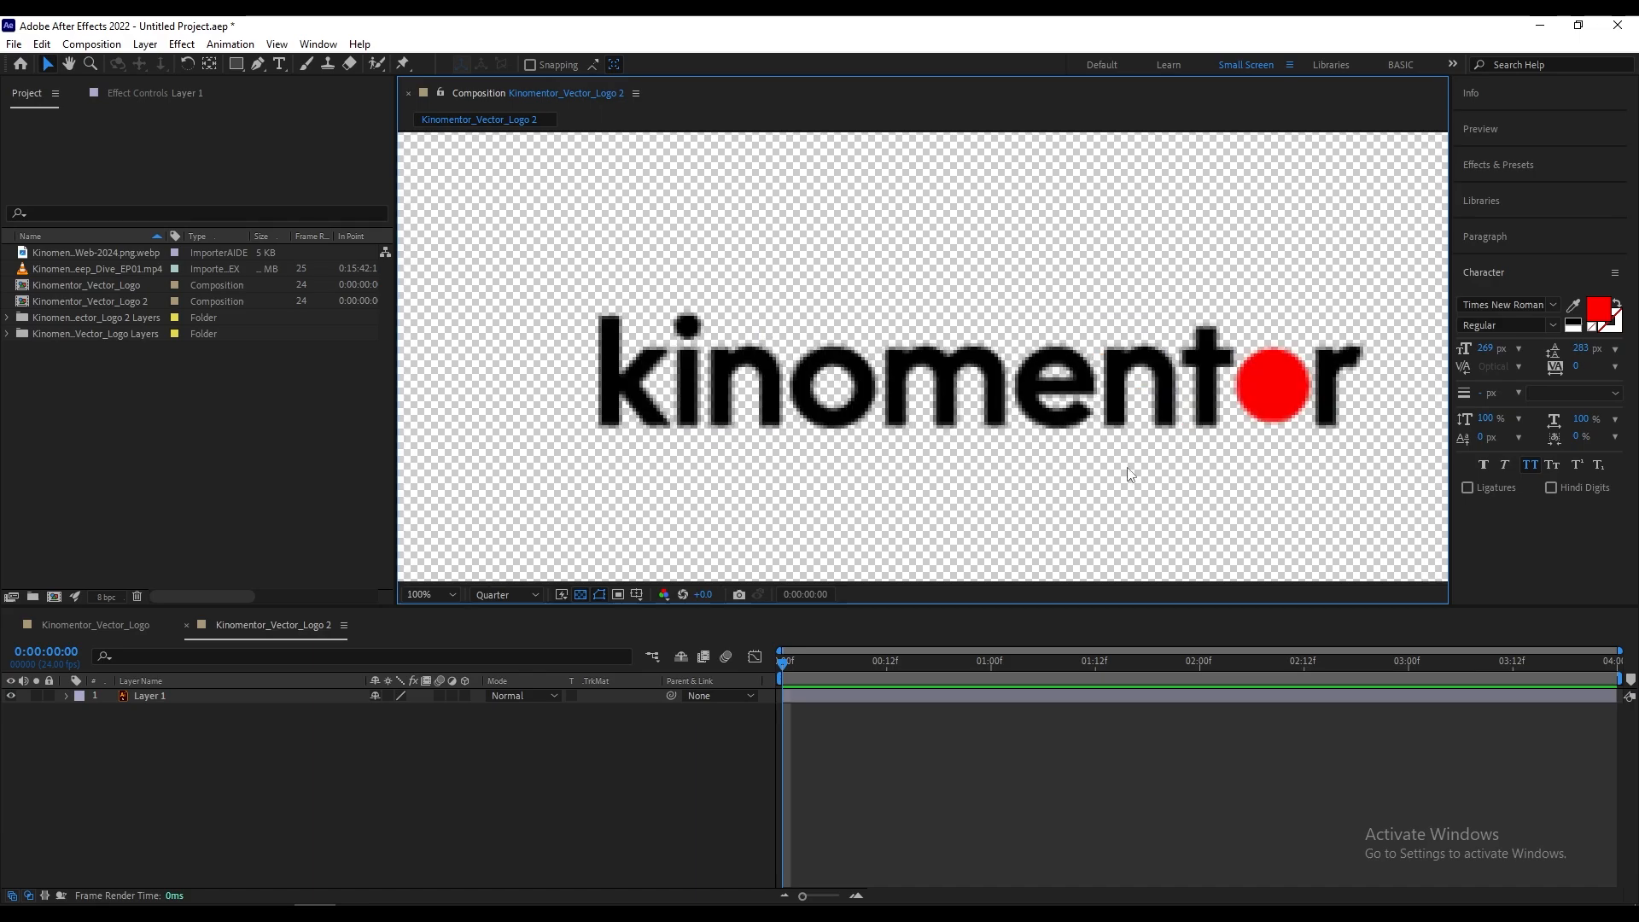
pyautogui.click(522, 595)
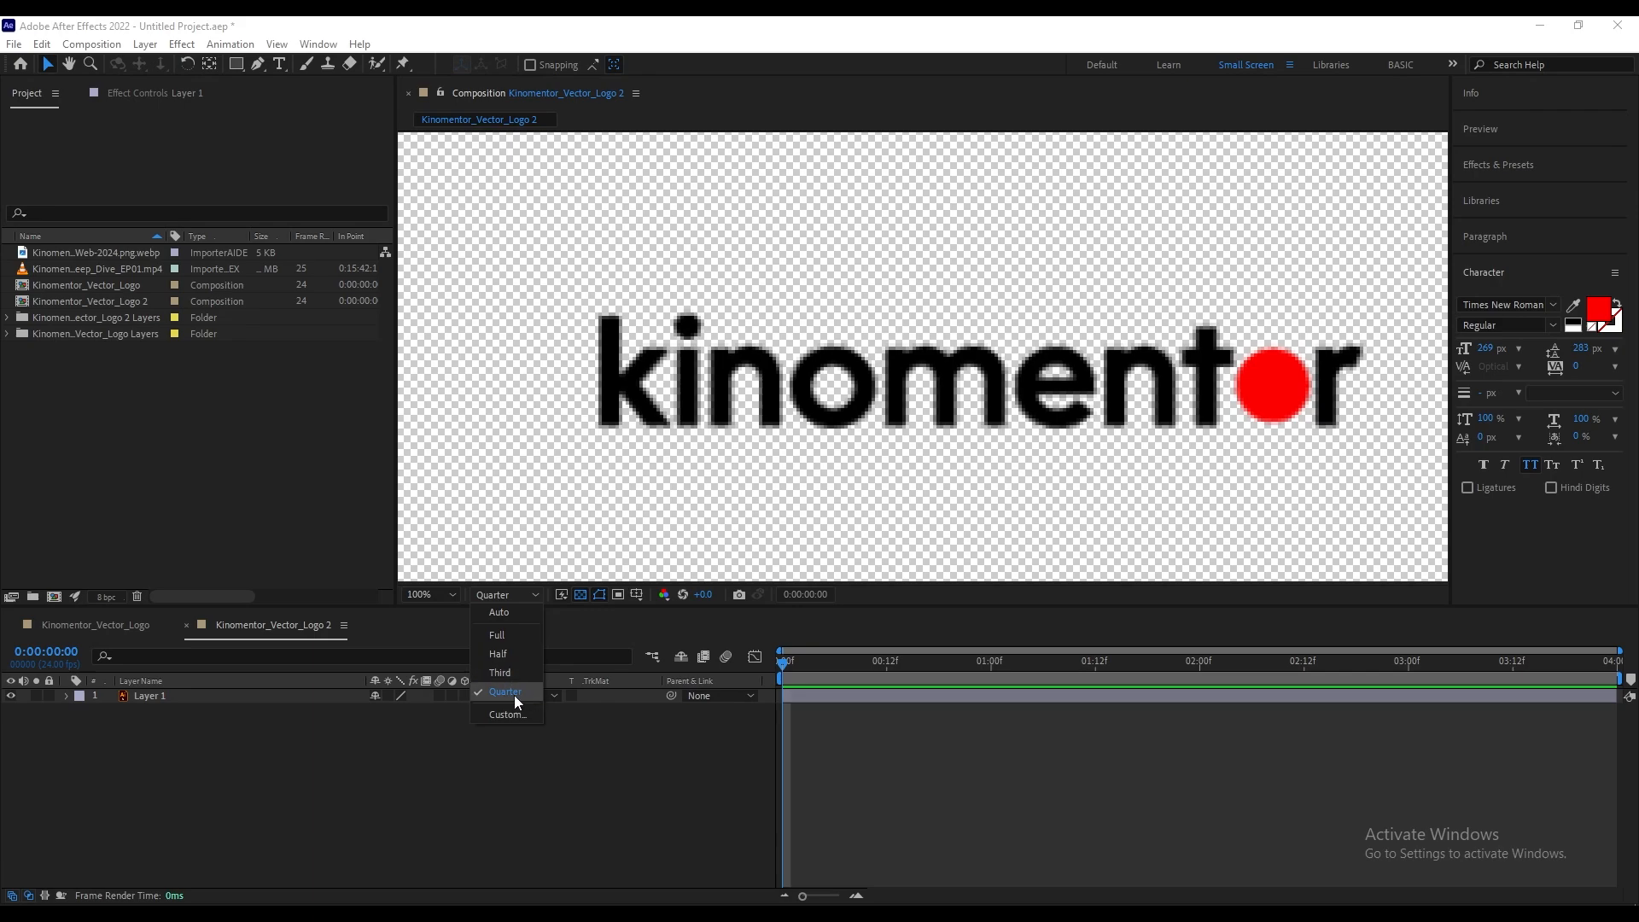
pyautogui.click(519, 638)
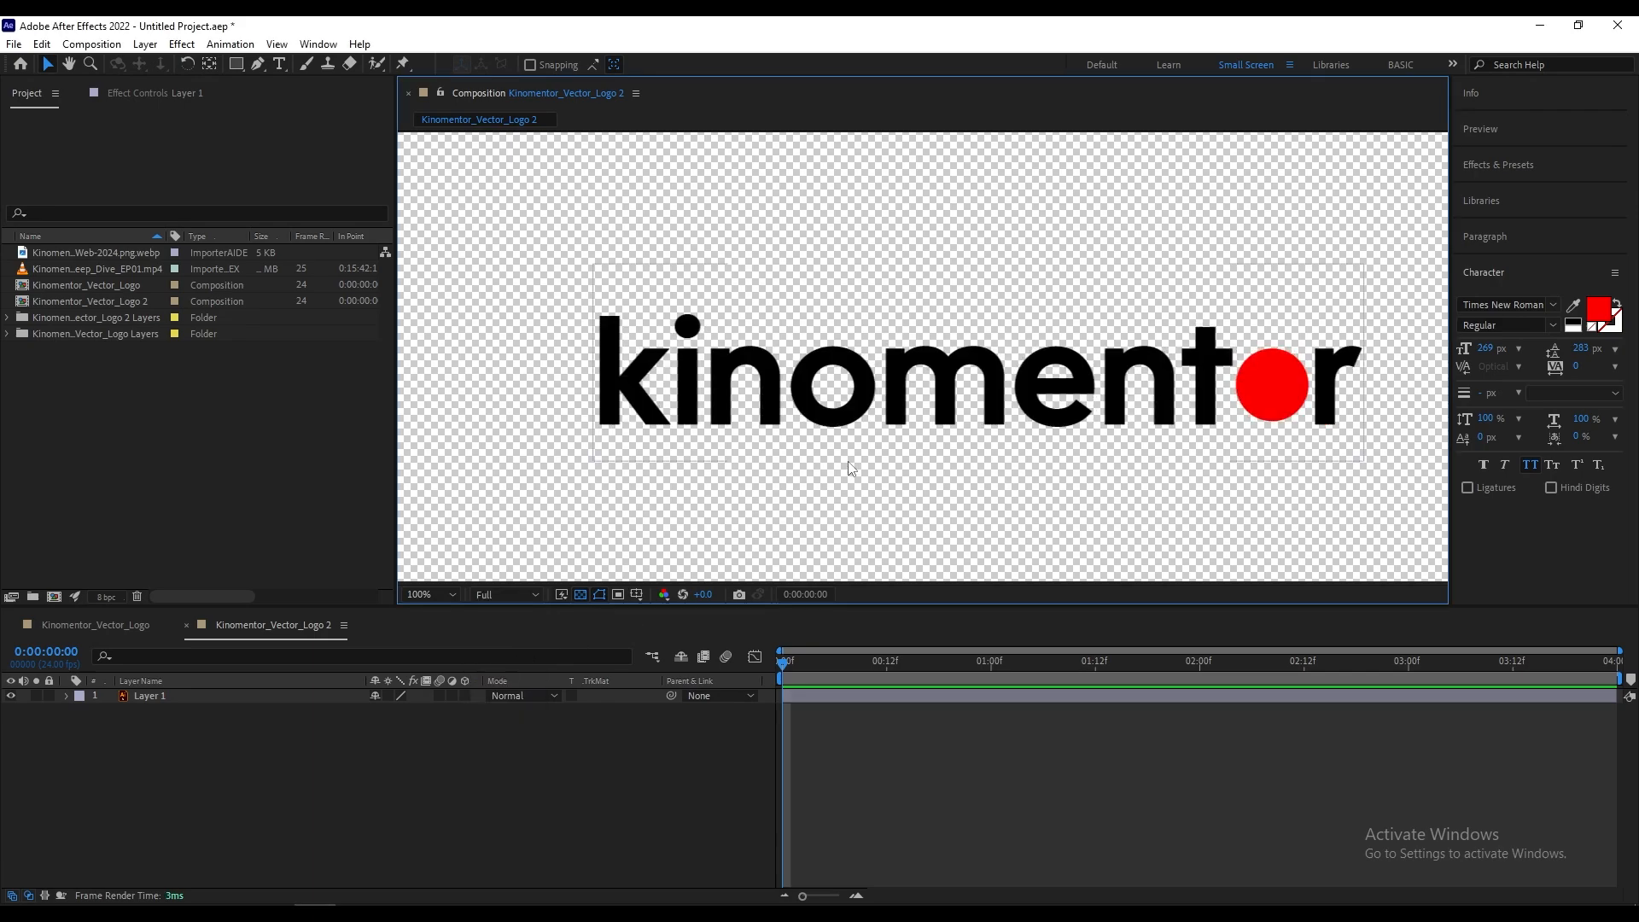
pyautogui.scroll(-2, 811, 444)
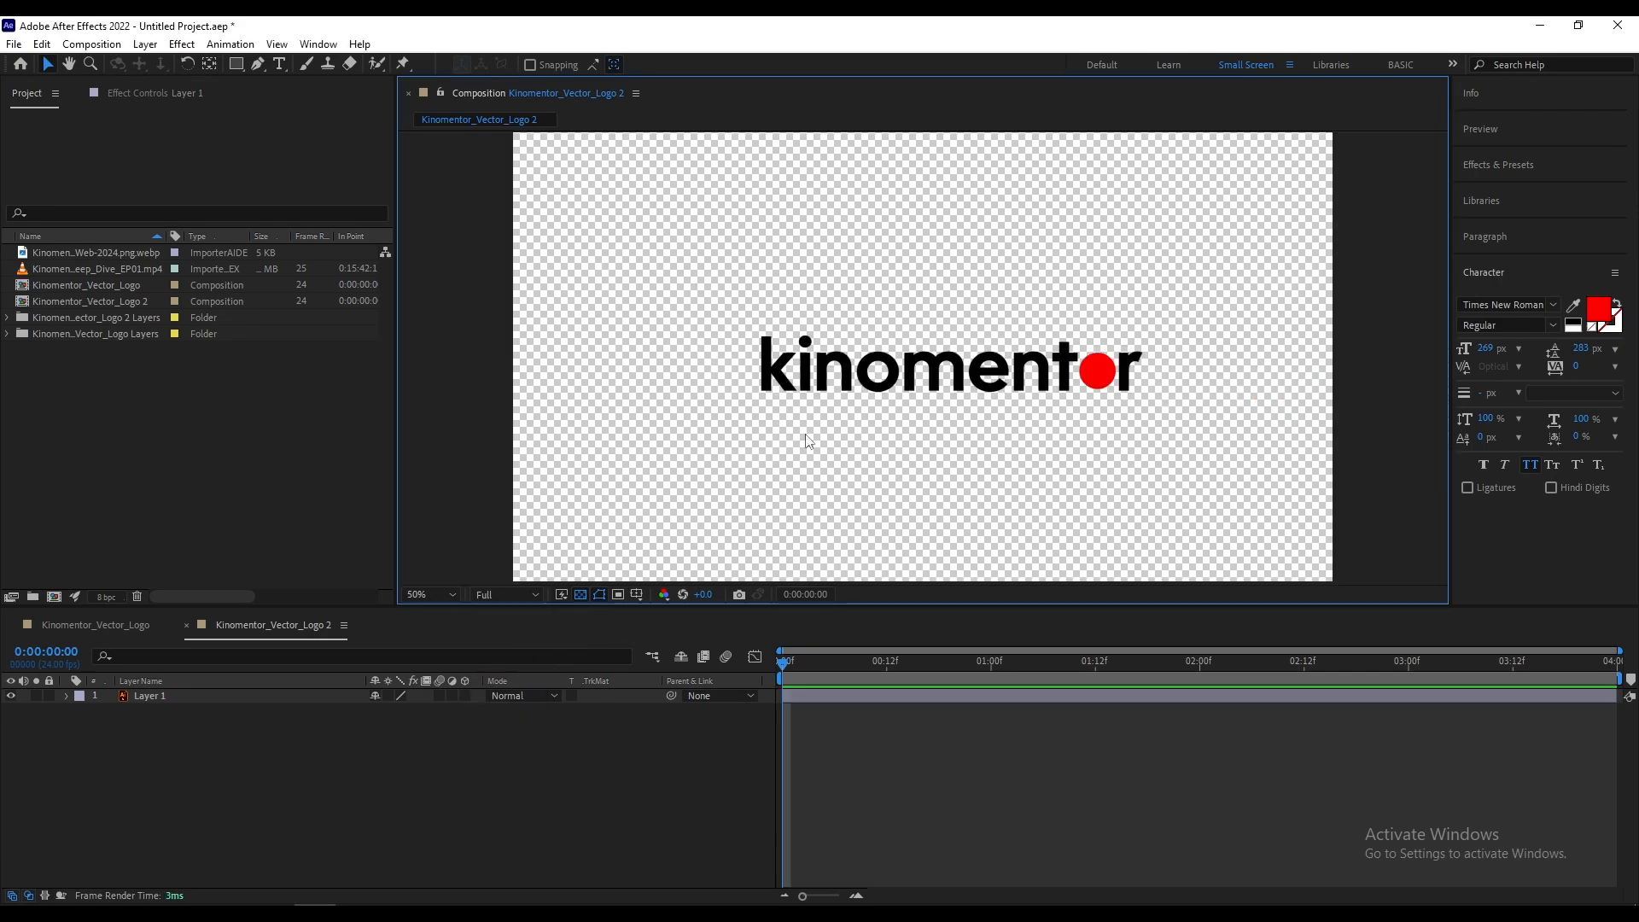
pyautogui.scroll(2, 1110, 488)
pyautogui.scroll(2, 1072, 486)
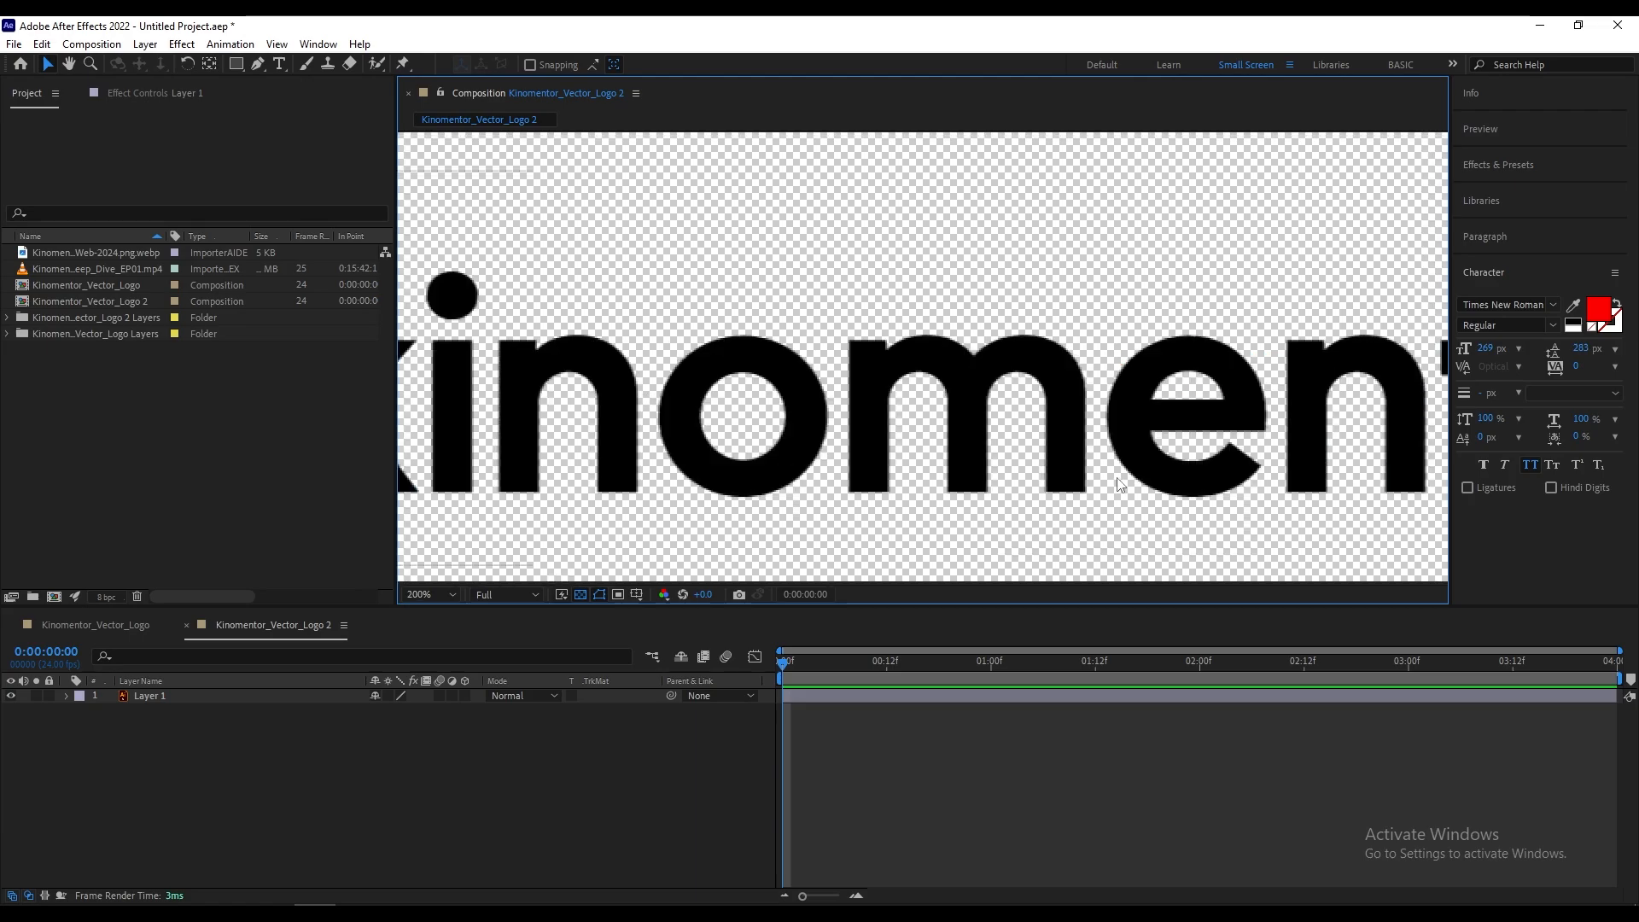
pyautogui.scroll(-2, 1114, 518)
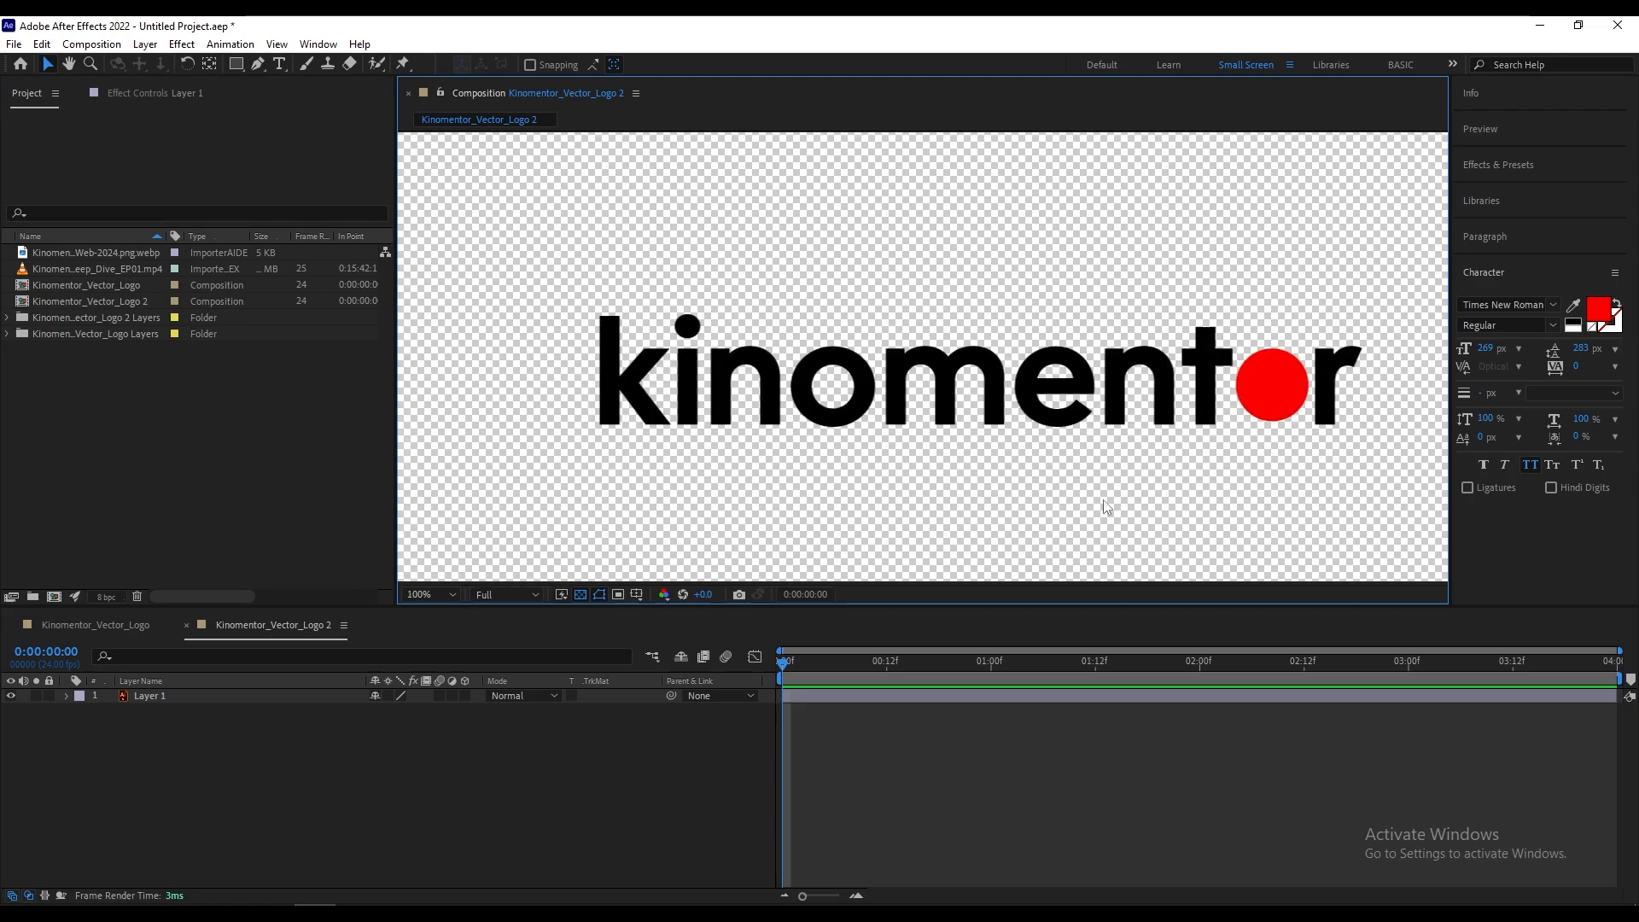
pyautogui.scroll(-4, 1103, 499)
pyautogui.scroll(2, 1193, 437)
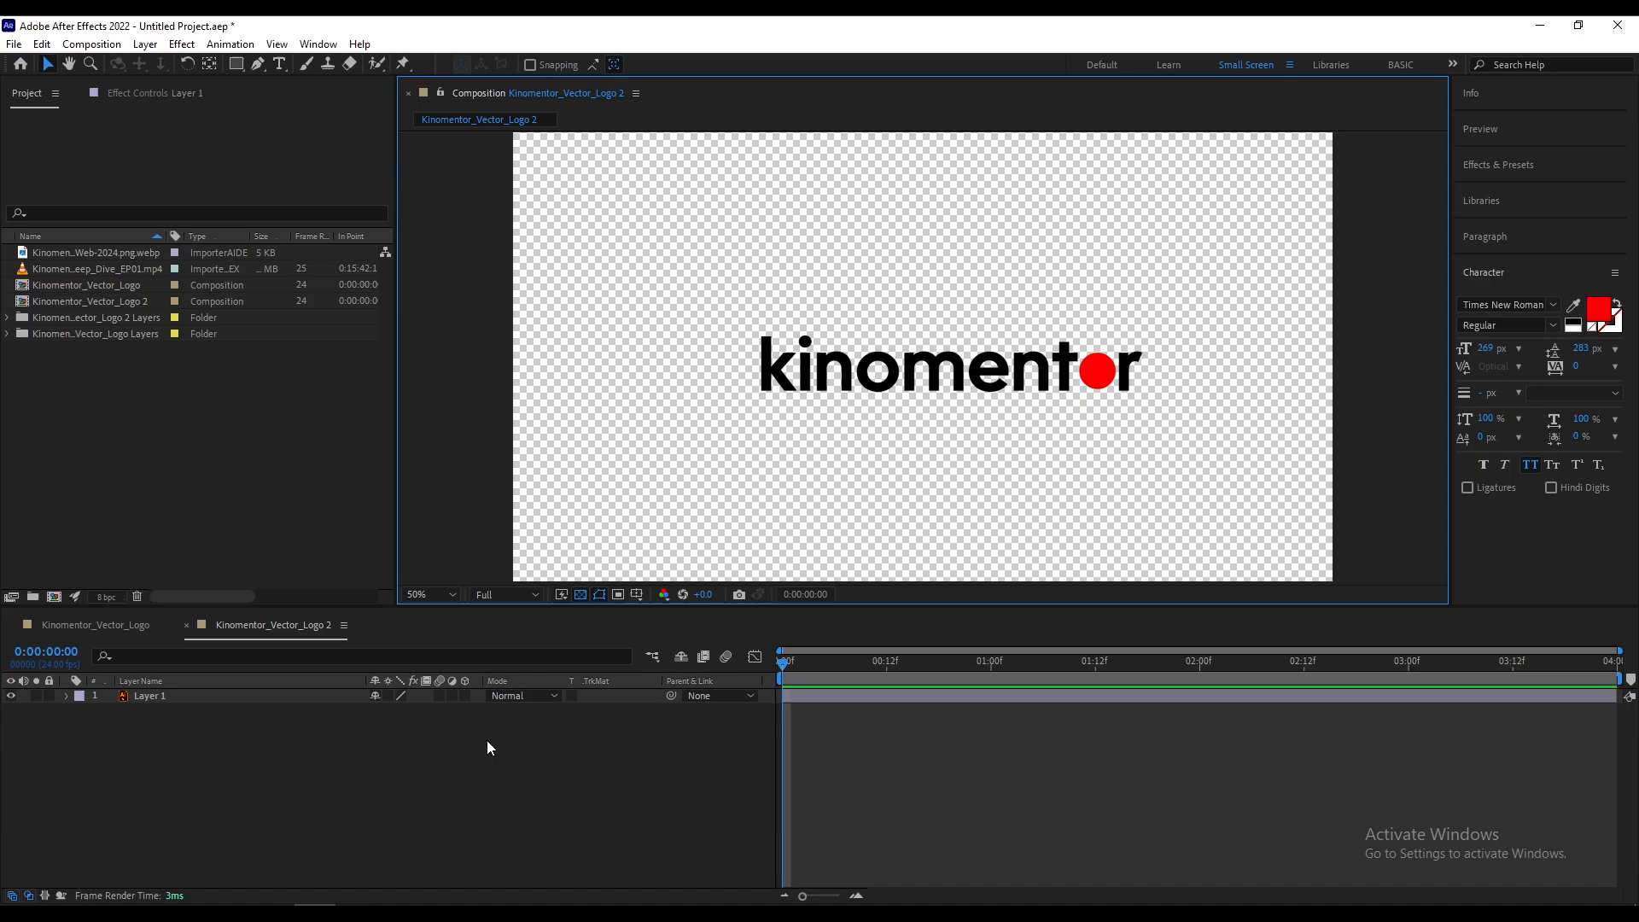